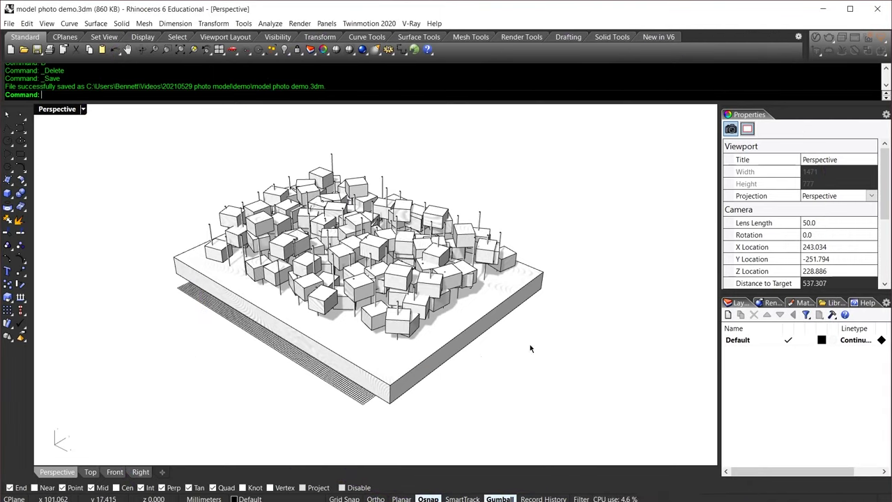
- Load the dining-room photo as the Perspective viewport's wallpaper
{"action": "right_click_drag", "start_coordinate": [529, 347], "coordinate": [546, 296]}
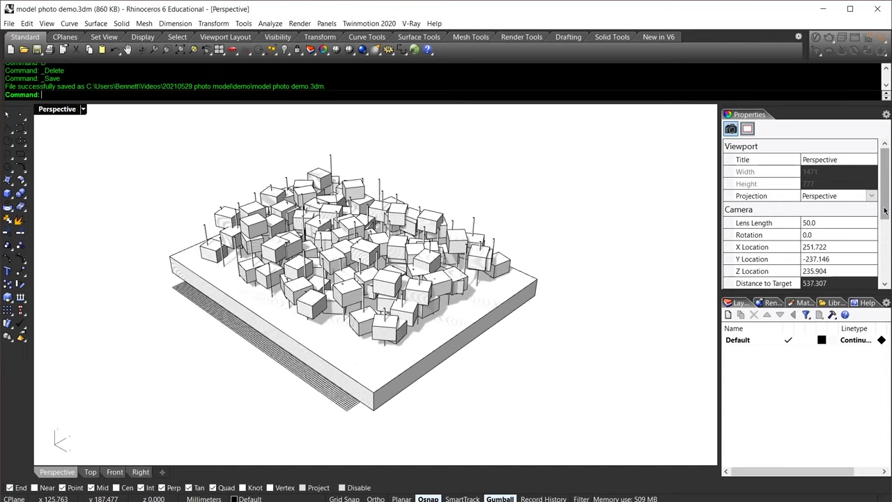
{"action": "left_click_drag", "start_coordinate": [886, 210], "coordinate": [885, 277]}
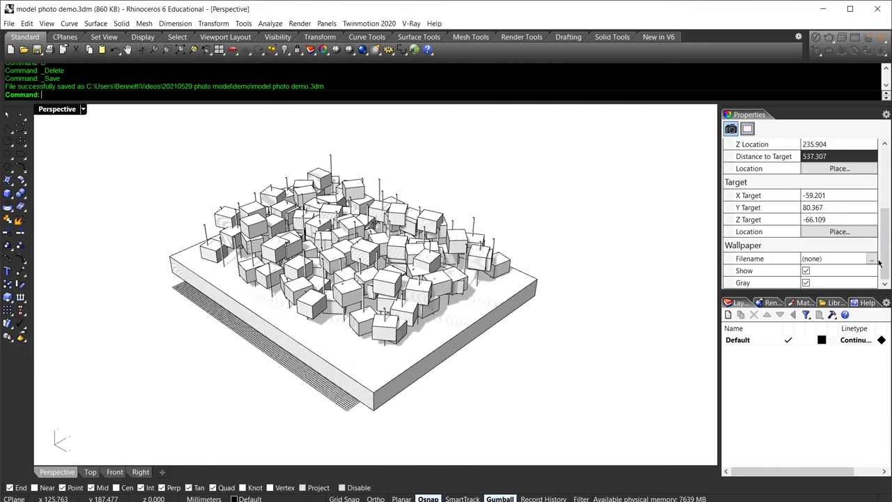
{"action": "left_click", "coordinate": [870, 262]}
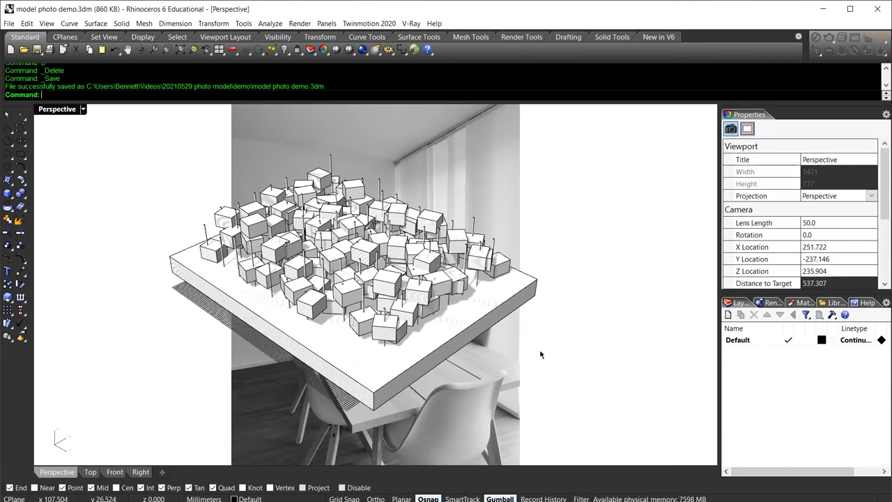
{"action": "right_click_drag", "start_coordinate": [537, 336], "coordinate": [521, 343]}
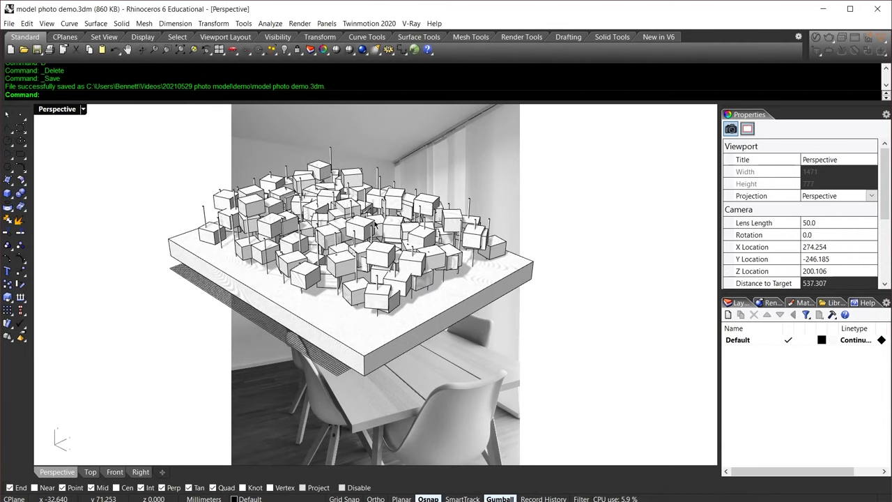
- Create a new layer, make it current, and hide the Default layer containing the model
{"action": "left_click", "coordinate": [762, 342]}
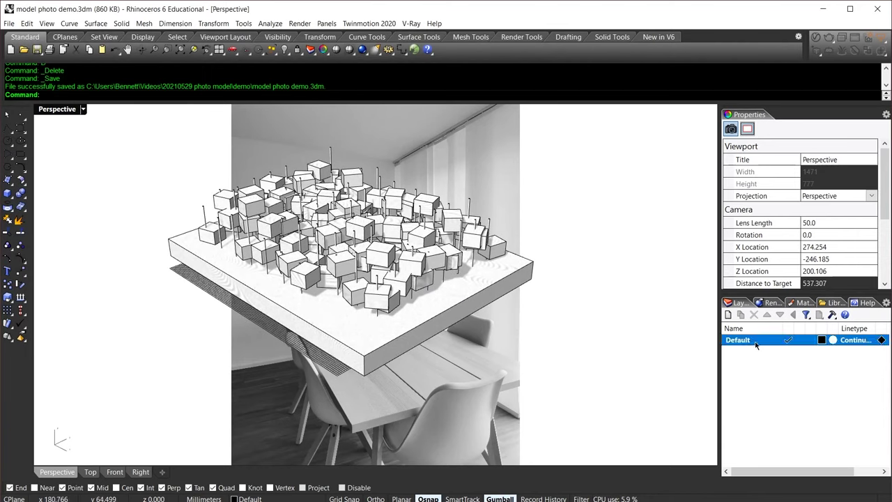
{"action": "left_click", "coordinate": [728, 314]}
{"action": "left_click", "coordinate": [779, 370]}
{"action": "left_click", "coordinate": [789, 351]}
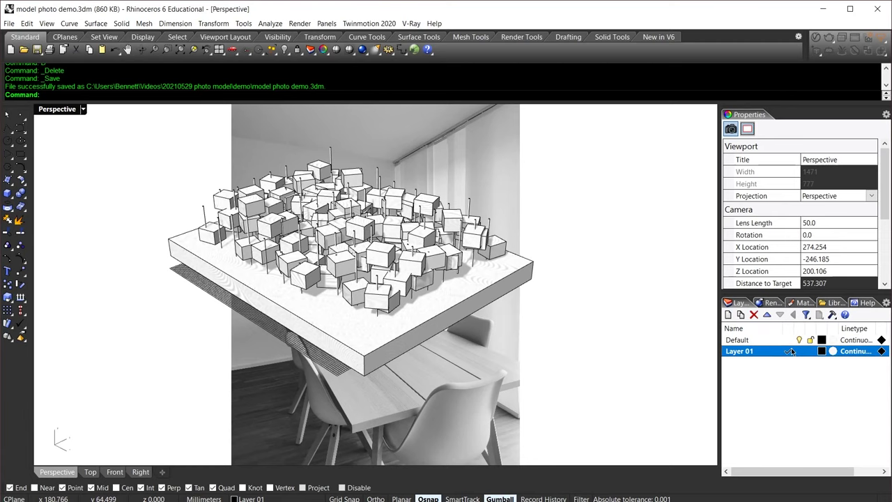
{"action": "left_click", "coordinate": [799, 341]}
- Roughly orient the perspective camera so the construction grid lies over the tabletop in the photo
{"action": "right_click_drag", "start_coordinate": [430, 274], "coordinate": [412, 302]}
{"action": "scroll", "coordinate": [412, 303], "scroll_direction": "up", "scroll_amount": 2}
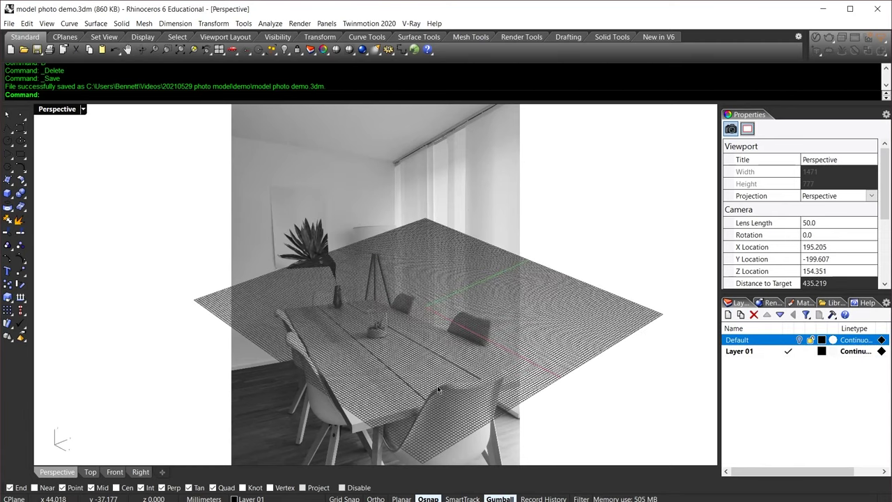
{"action": "right_click_drag", "start_coordinate": [457, 337], "coordinate": [418, 350]}
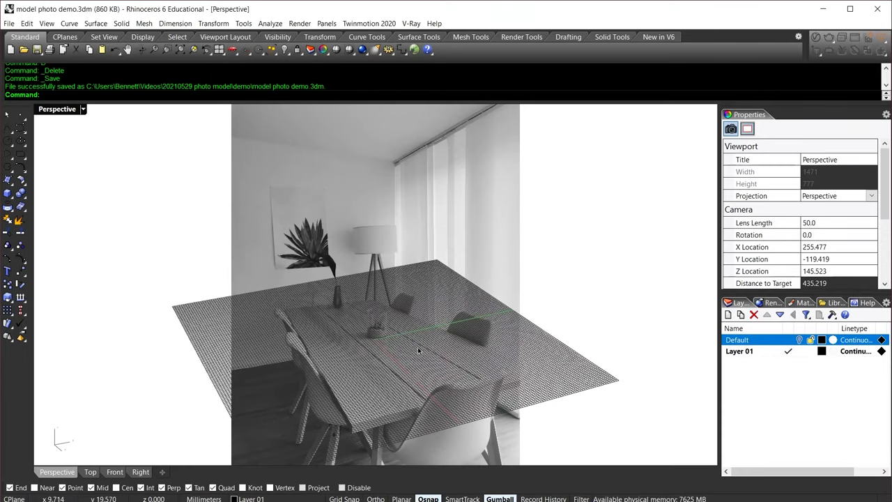
{"action": "scroll", "coordinate": [414, 381], "scroll_direction": "up", "scroll_amount": 6}
{"action": "scroll", "coordinate": [416, 381], "scroll_direction": "down", "scroll_amount": 6}
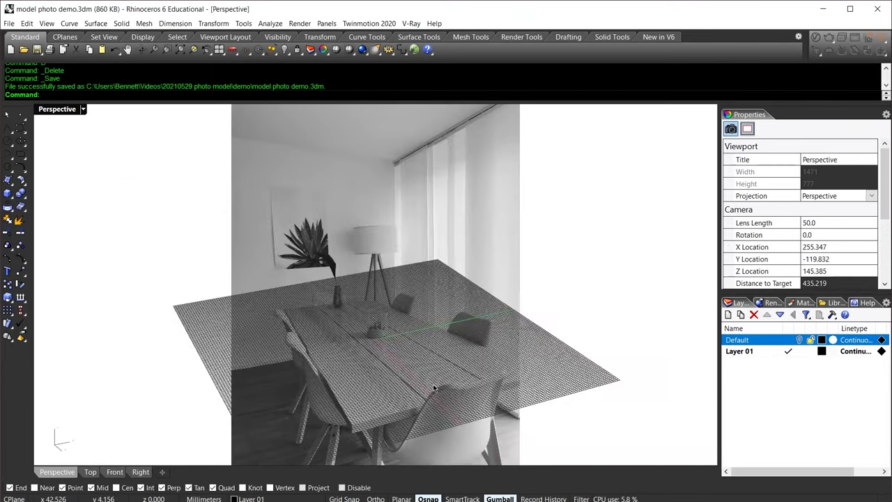
{"action": "scroll", "coordinate": [433, 385], "scroll_direction": "up", "scroll_amount": 2}
{"action": "right_click_drag", "start_coordinate": [470, 383], "coordinate": [443, 382], "text": "shift"}
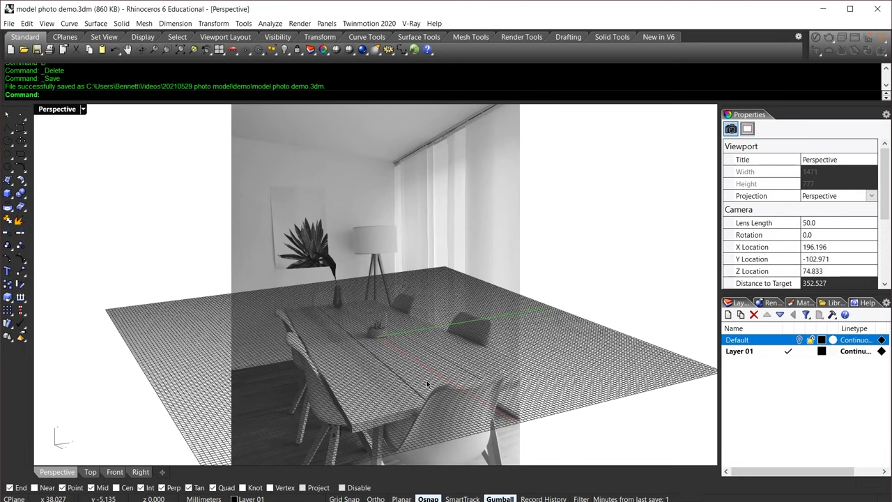
- Draw a straight polyline from the origin along the negative X axis, extending well past the grid edge
{"action": "type", "text": "P"}
{"action": "key", "text": "Return"}
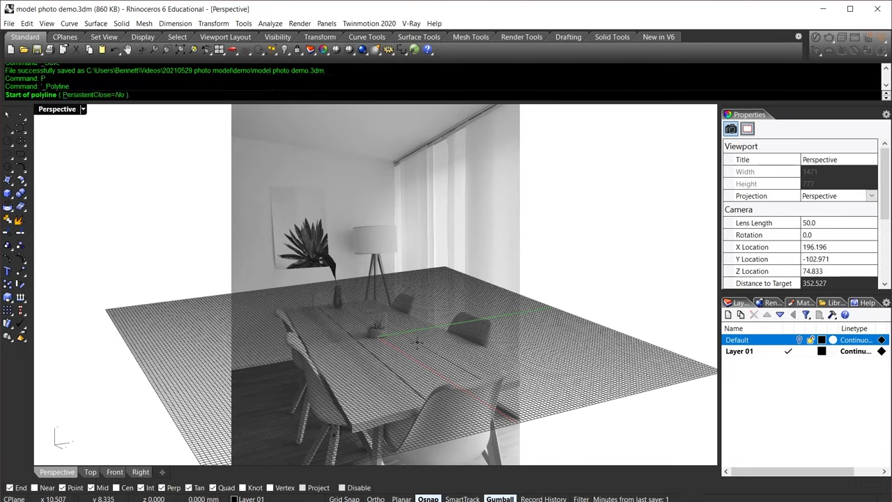
{"action": "type", "text": "0"}
{"action": "key", "text": "Return"}
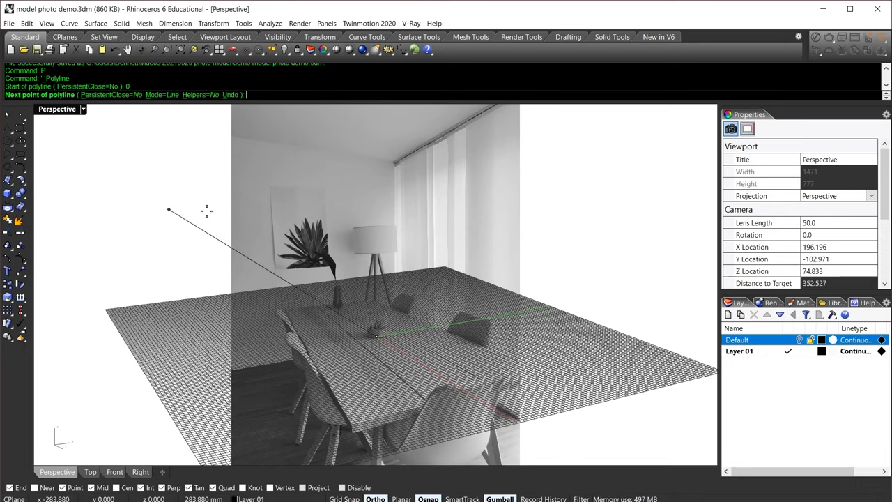
{"action": "left_click", "coordinate": [131, 188]}
{"action": "key", "text": "Return"}
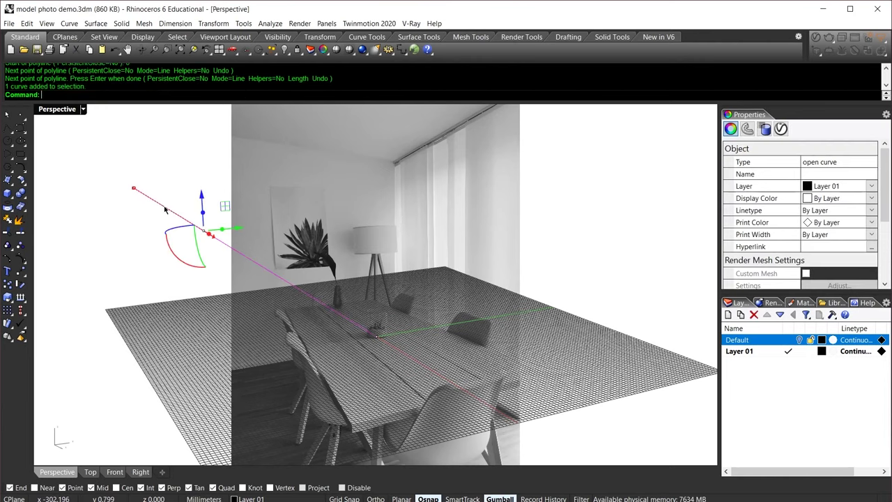
- Copy the line to one side edge of the grid and move the original to the opposite edge
{"action": "left_click_drag", "start_coordinate": [224, 233], "coordinate": [352, 227]}
{"action": "left_click", "coordinate": [465, 207]}
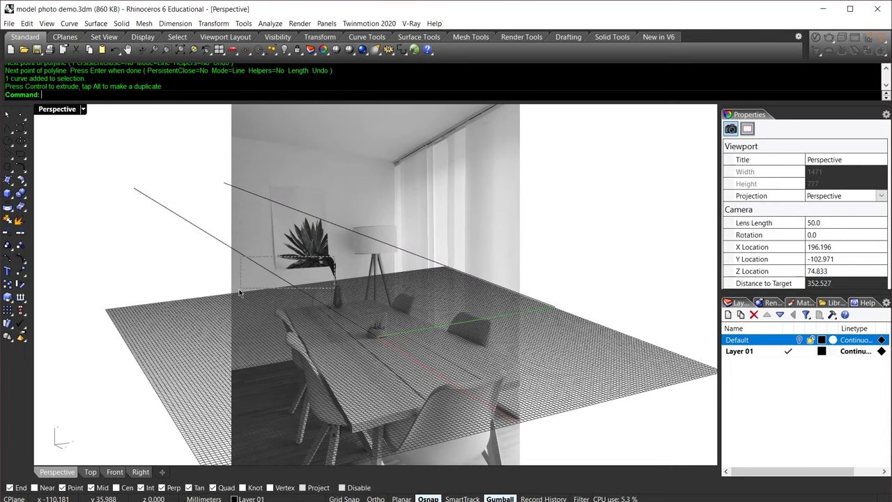
{"action": "left_click", "coordinate": [283, 277]}
{"action": "left_click_drag", "start_coordinate": [244, 231], "coordinate": [99, 261]}
{"action": "left_click_drag", "start_coordinate": [393, 212], "coordinate": [50, 296]}
- Adjust the camera so the two guide lines roughly follow the table's long edges in the photo
{"action": "right_click_drag", "start_coordinate": [435, 329], "coordinate": [404, 347]}
{"action": "scroll", "coordinate": [369, 351], "scroll_direction": "down", "scroll_amount": 3}
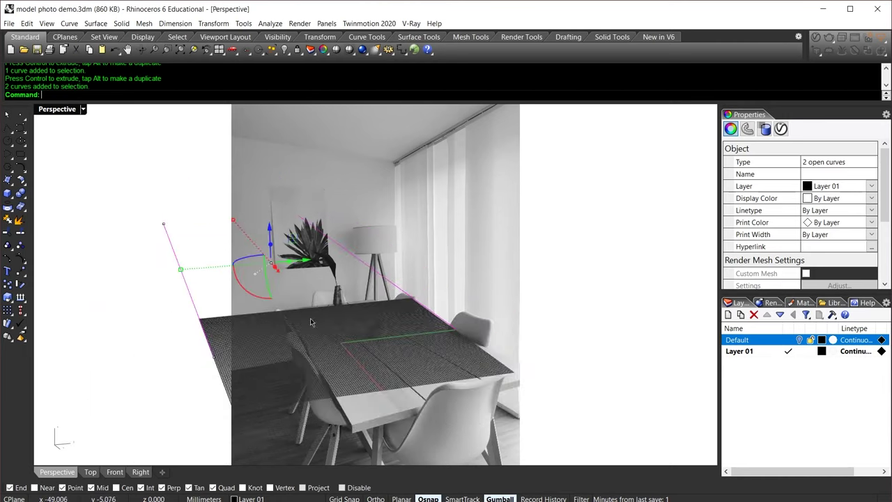
{"action": "scroll", "coordinate": [313, 321], "scroll_direction": "up", "scroll_amount": 5}
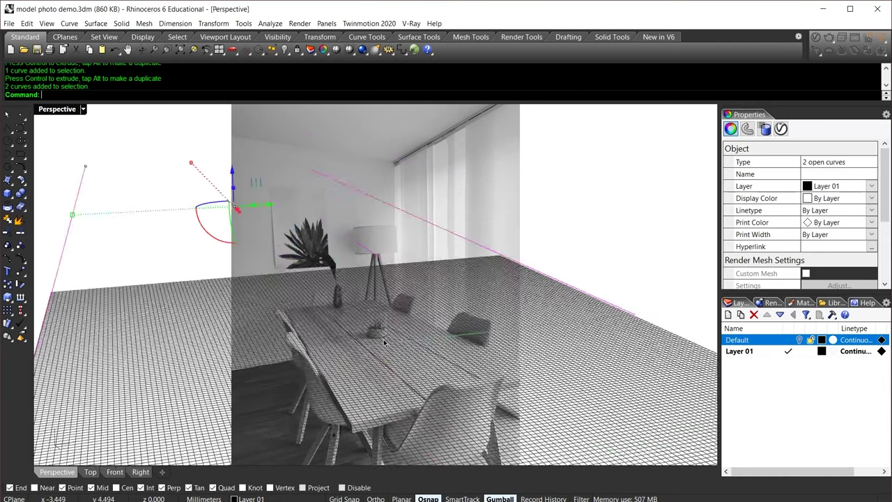
{"action": "scroll", "coordinate": [360, 303], "scroll_direction": "down", "scroll_amount": 5}
{"action": "right_click_drag", "start_coordinate": [380, 368], "coordinate": [405, 373]}
{"action": "scroll", "coordinate": [401, 376], "scroll_direction": "up", "scroll_amount": 4}
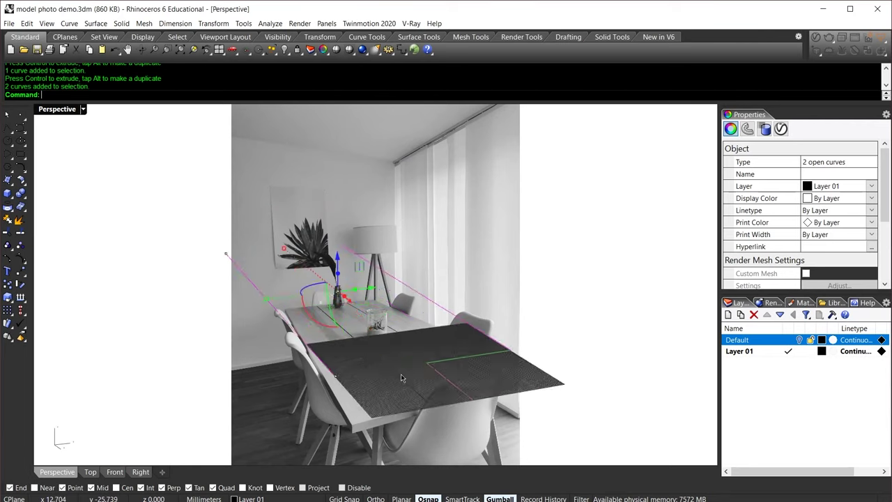
{"action": "left_click", "coordinate": [410, 394]}
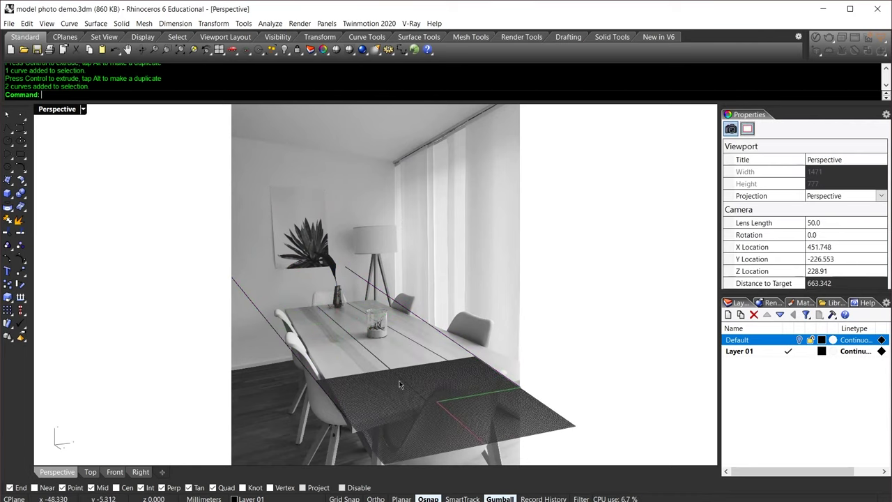
{"action": "scroll", "coordinate": [387, 384], "scroll_direction": "up", "scroll_amount": 2}
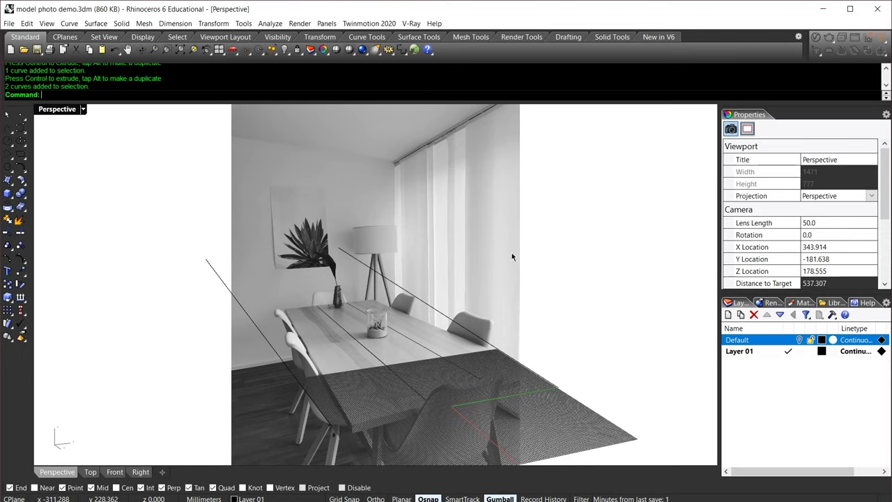
- Set the camera lens length to 30 and realign the guide lines with the table's long edges
{"action": "left_click", "coordinate": [822, 223]}
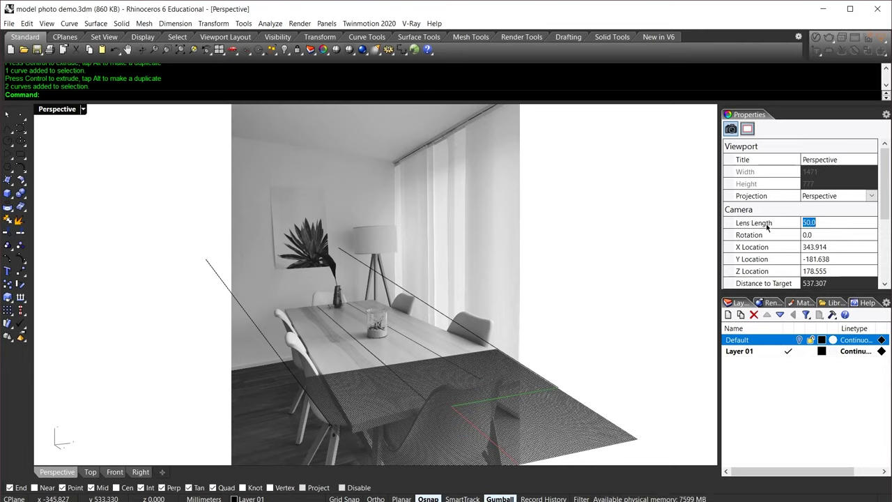
{"action": "type", "text": "30"}
{"action": "key", "text": "Return"}
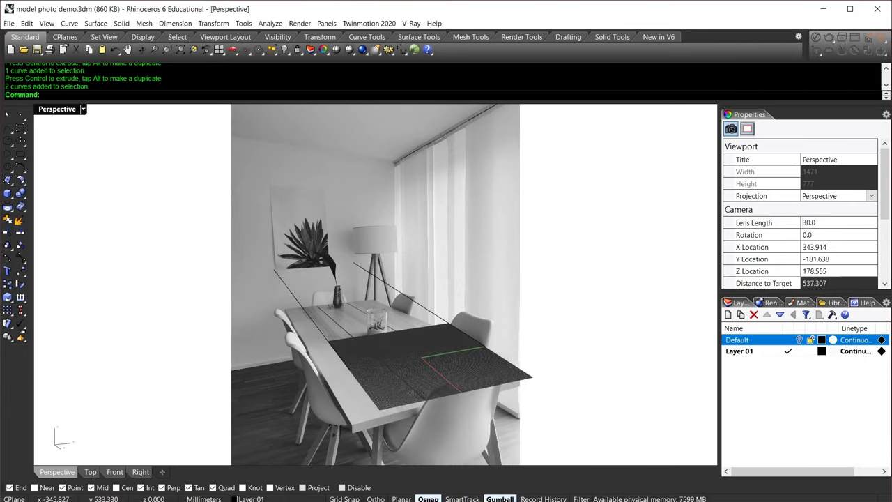
{"action": "right_click_drag", "start_coordinate": [446, 363], "coordinate": [423, 398]}
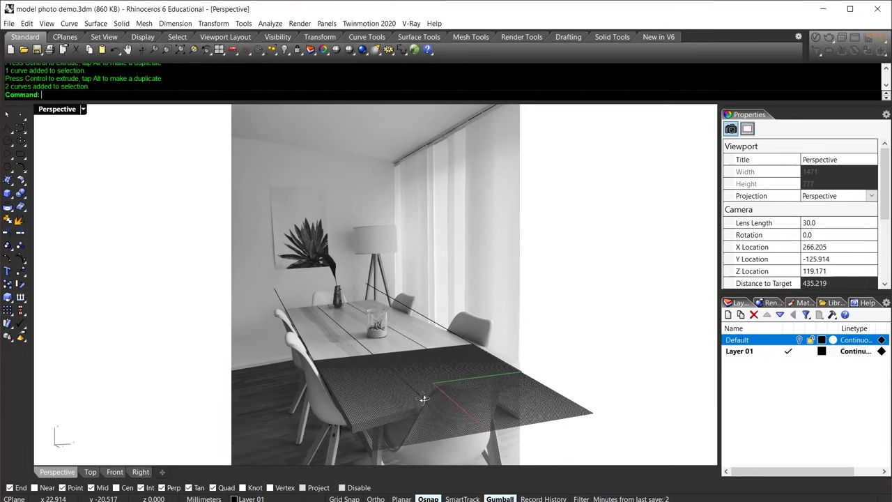
{"action": "scroll", "coordinate": [371, 368], "scroll_direction": "up", "scroll_amount": 4}
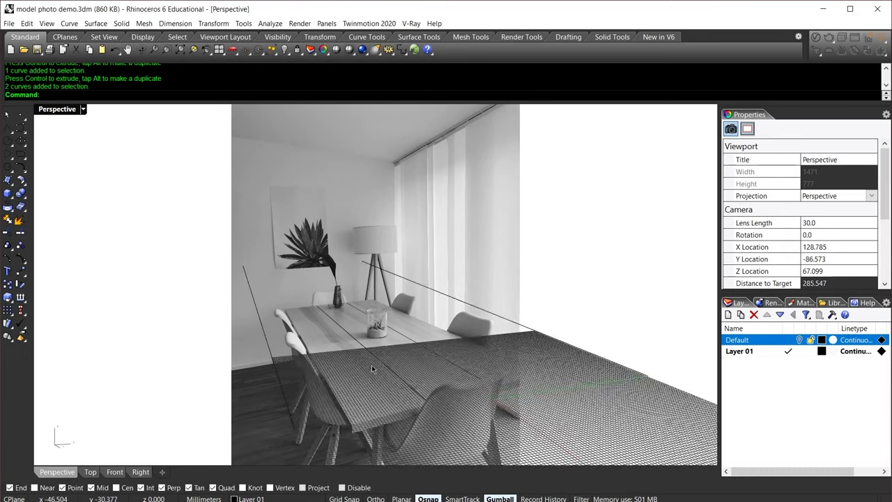
{"action": "scroll", "coordinate": [371, 364], "scroll_direction": "down", "scroll_amount": 4}
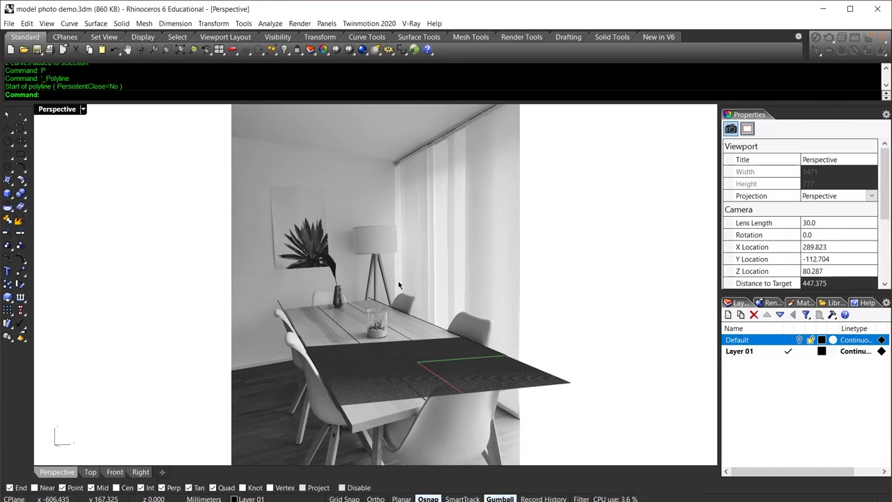
{"action": "left_click_drag", "start_coordinate": [419, 276], "coordinate": [266, 325]}
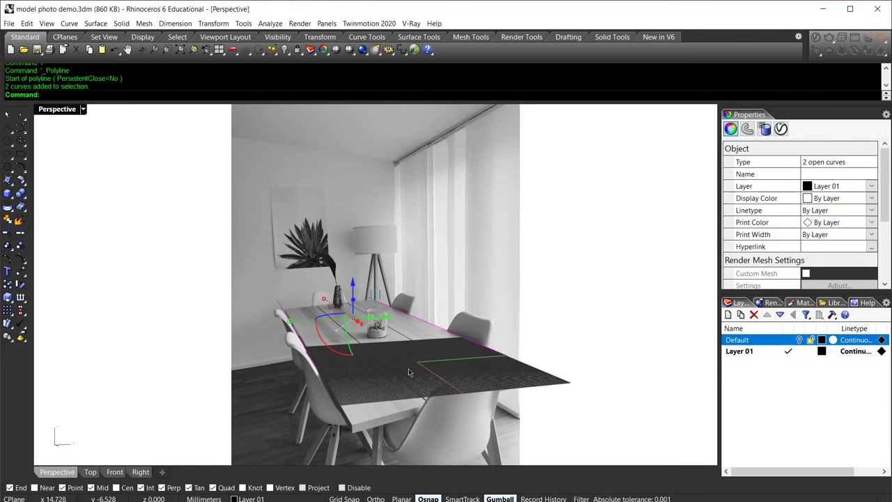
{"action": "left_click", "coordinate": [311, 394]}
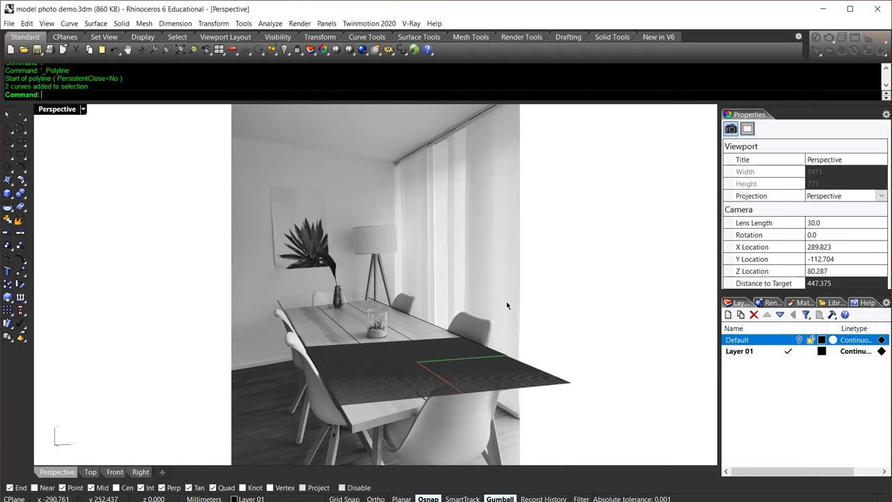
{"action": "right_click_drag", "start_coordinate": [375, 411], "coordinate": [355, 418]}
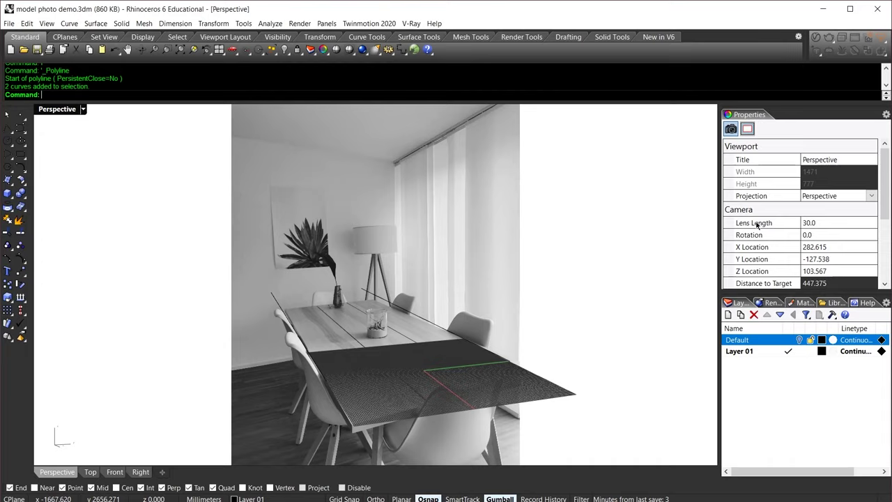
- Set the camera lens length to 20 and refit the grid and guide lines to the tabletop's perspective
{"action": "left_click", "coordinate": [824, 223]}
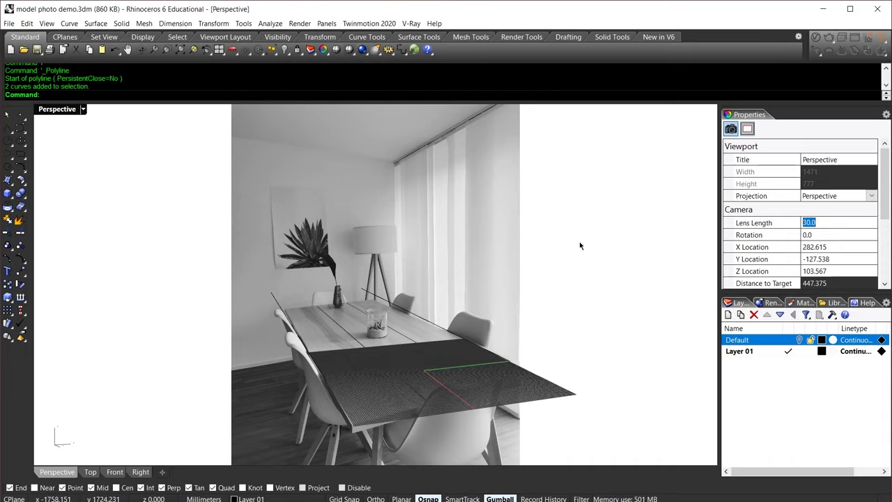
{"action": "type", "text": "20"}
{"action": "key", "text": "Return"}
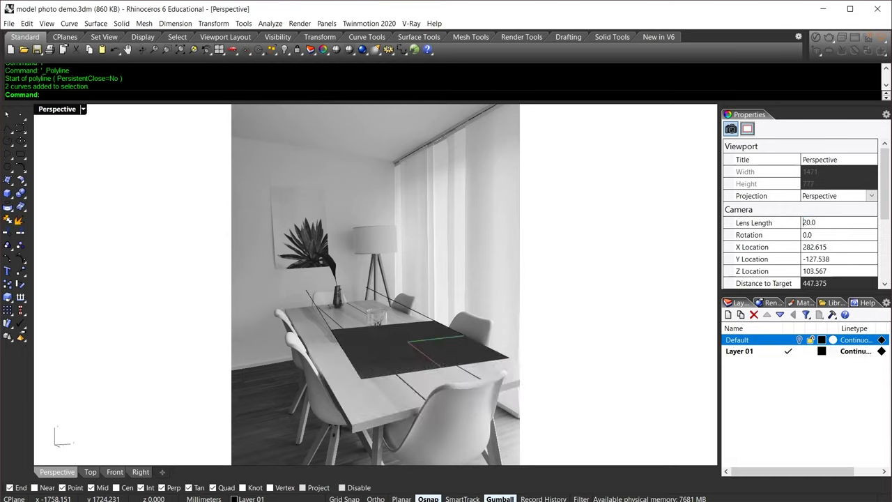
{"action": "right_click_drag", "start_coordinate": [460, 377], "coordinate": [451, 367]}
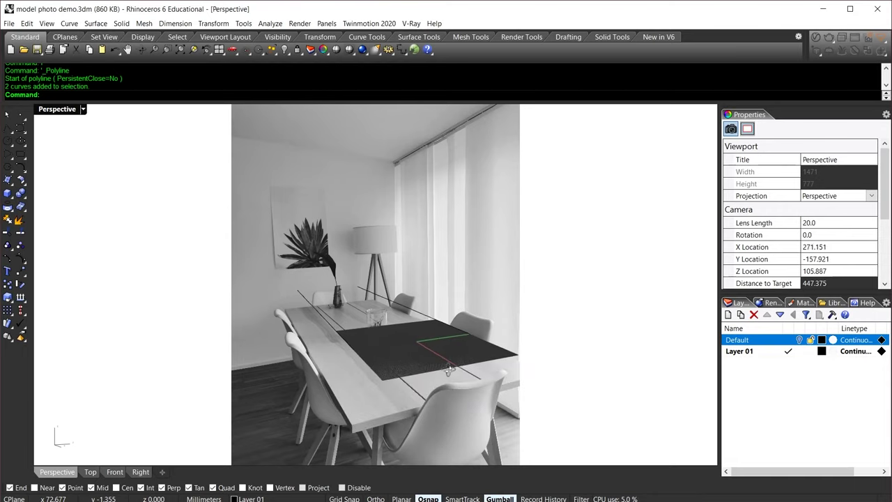
{"action": "scroll", "coordinate": [431, 359], "scroll_direction": "up", "scroll_amount": 4}
{"action": "scroll", "coordinate": [423, 352], "scroll_direction": "down", "scroll_amount": 2}
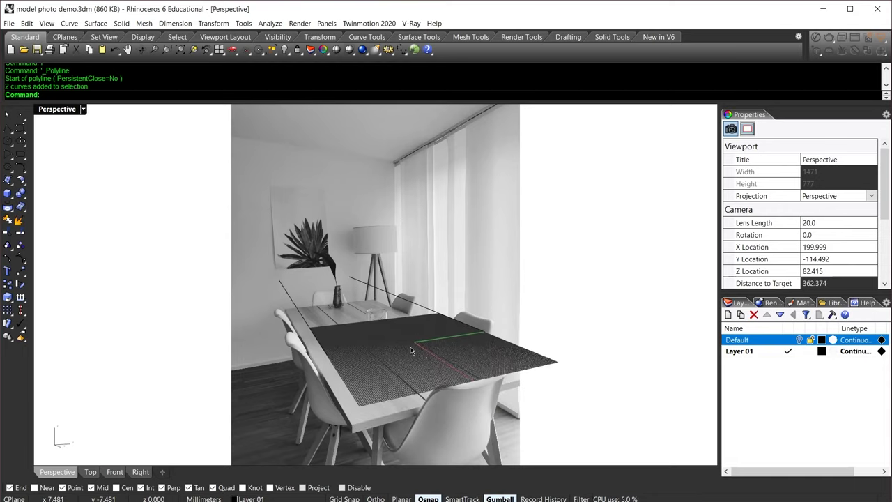
{"action": "right_click_drag", "start_coordinate": [411, 350], "coordinate": [395, 376]}
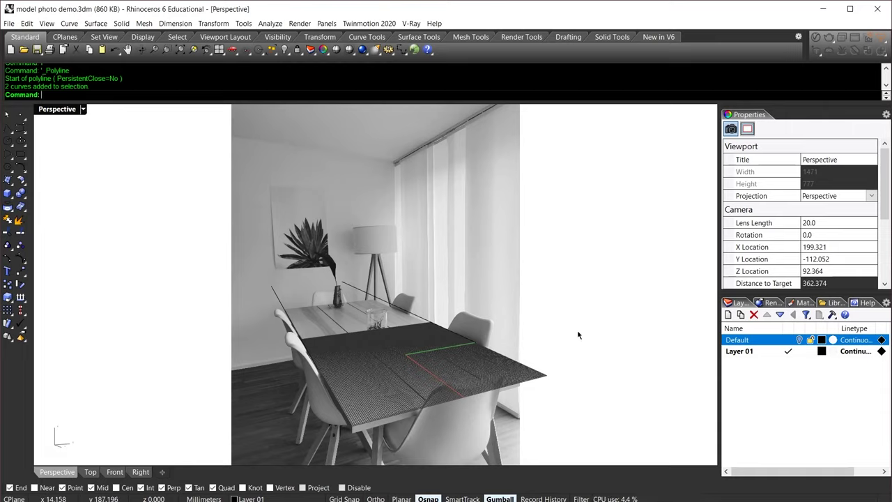
- Set the camera lens length to 19 and pan the guide lines onto the table's edges
{"action": "left_click", "coordinate": [831, 224]}
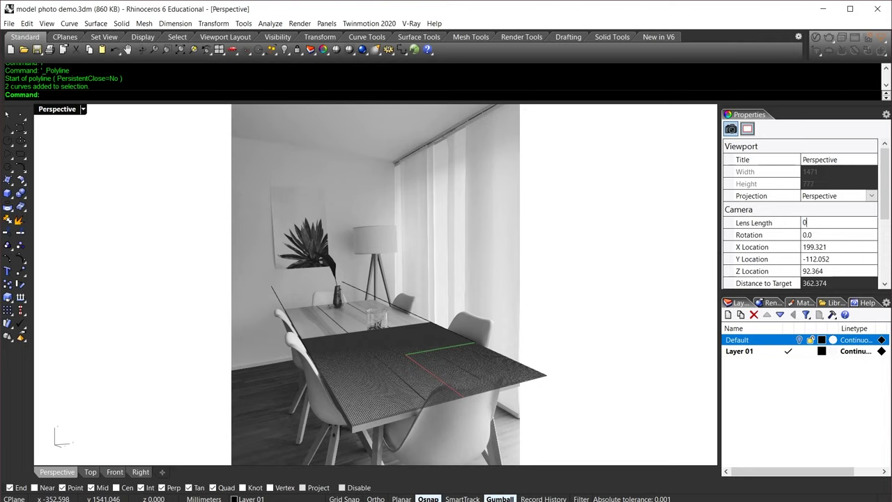
{"action": "type", "text": "19"}
{"action": "key", "text": "Return"}
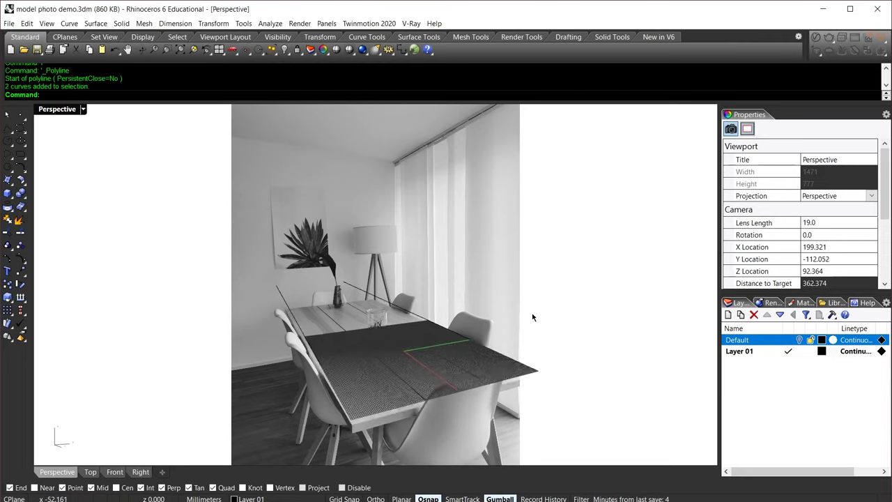
{"action": "right_click_drag", "start_coordinate": [453, 384], "coordinate": [422, 425], "text": "shift"}
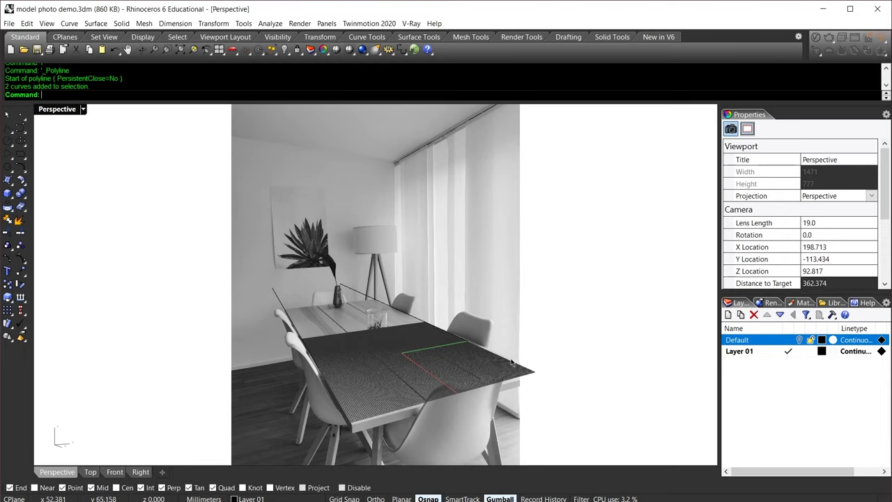
{"action": "left_click_drag", "start_coordinate": [521, 308], "coordinate": [367, 361]}
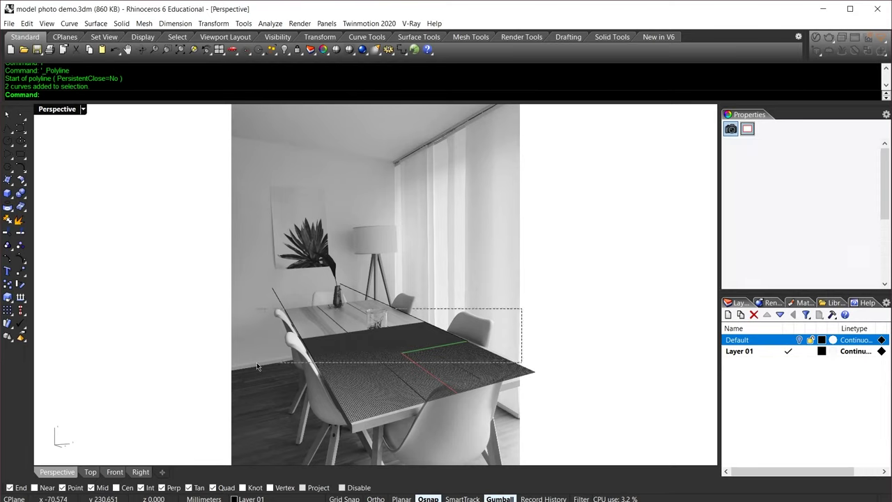
{"action": "left_click", "coordinate": [538, 306]}
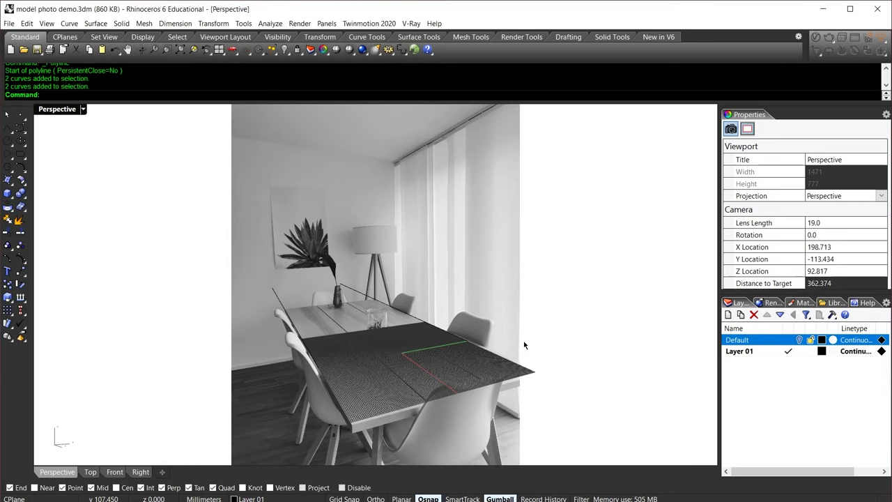
{"action": "left_click_drag", "start_coordinate": [471, 262], "coordinate": [294, 404]}
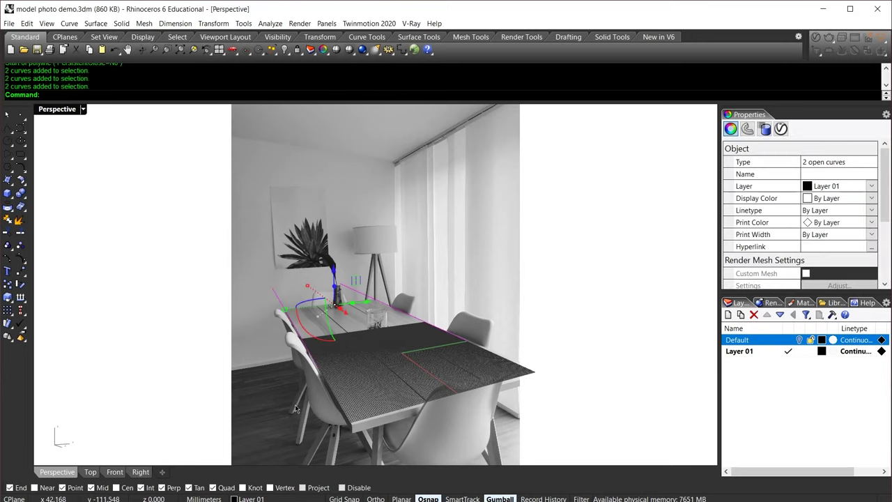
{"action": "left_click", "coordinate": [550, 324]}
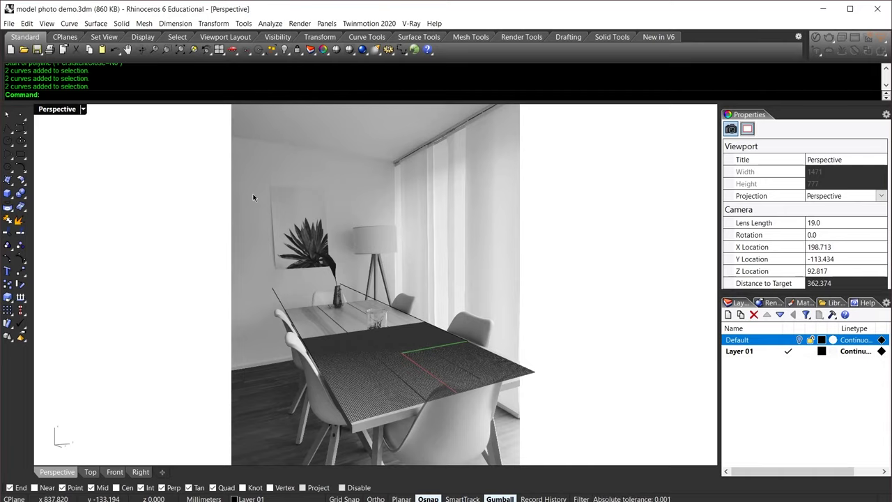
- Save the matched camera as a named view called Perspective and close the Named Views window
{"action": "type", "text": "Nameview"}
{"action": "key", "text": "Return"}
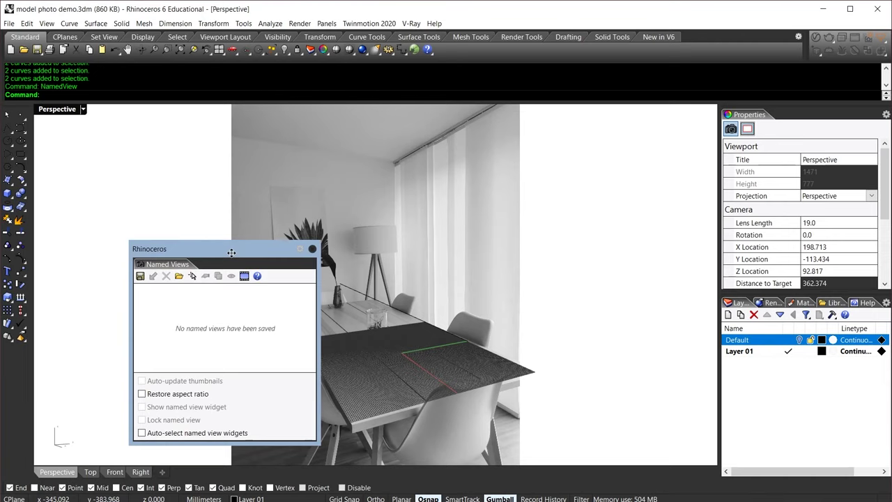
{"action": "left_click_drag", "start_coordinate": [231, 253], "coordinate": [195, 213]}
{"action": "left_click", "coordinate": [104, 237]}
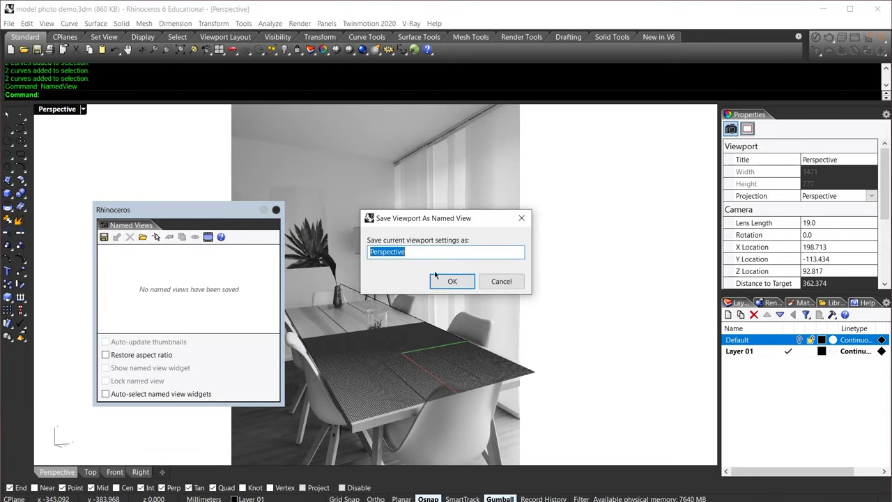
{"action": "left_click", "coordinate": [449, 280]}
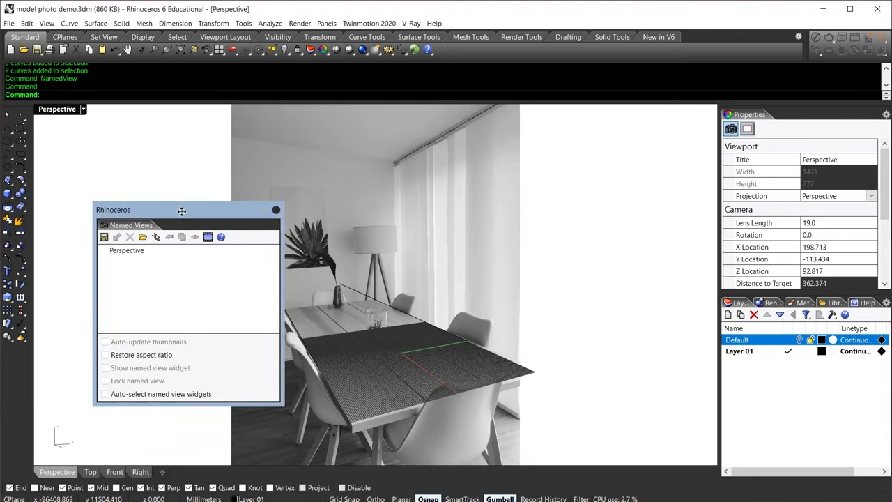
{"action": "left_click_drag", "start_coordinate": [182, 211], "coordinate": [195, 257]}
{"action": "left_click", "coordinate": [289, 257]}
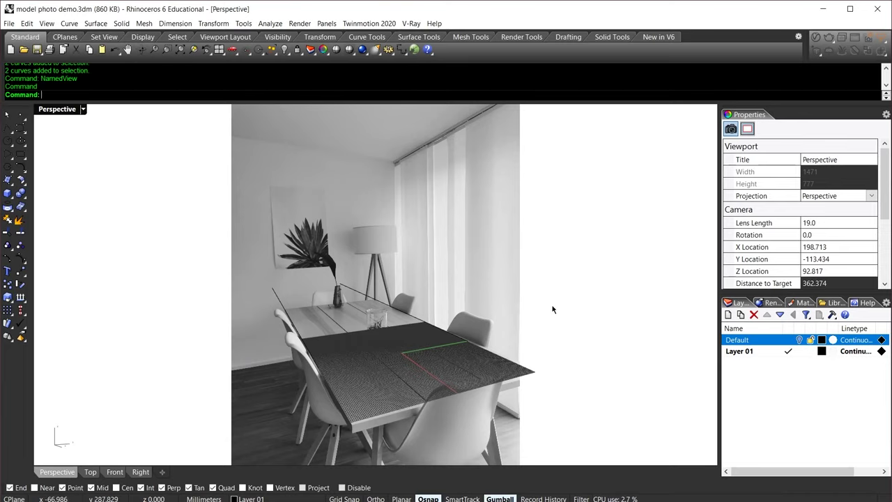
{"action": "type", "text": "p"}
{"action": "key", "text": "Return"}
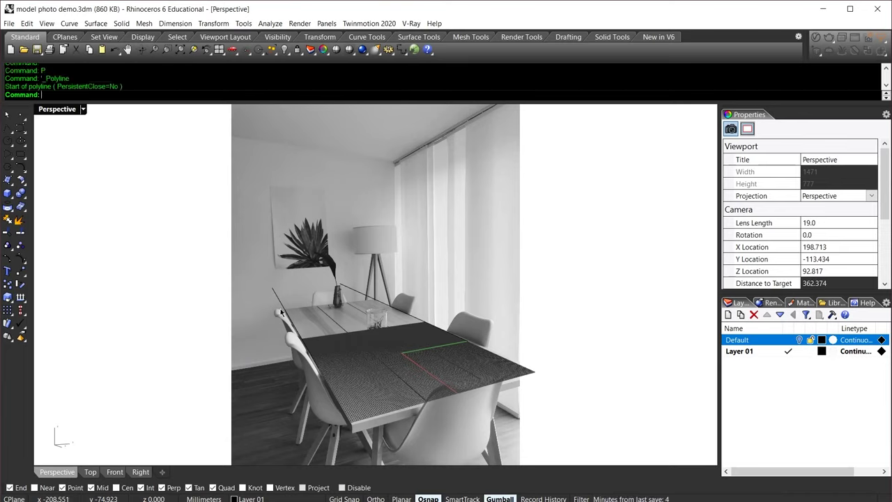
{"action": "key", "text": "Escape"}
{"action": "left_click", "coordinate": [9, 197]}
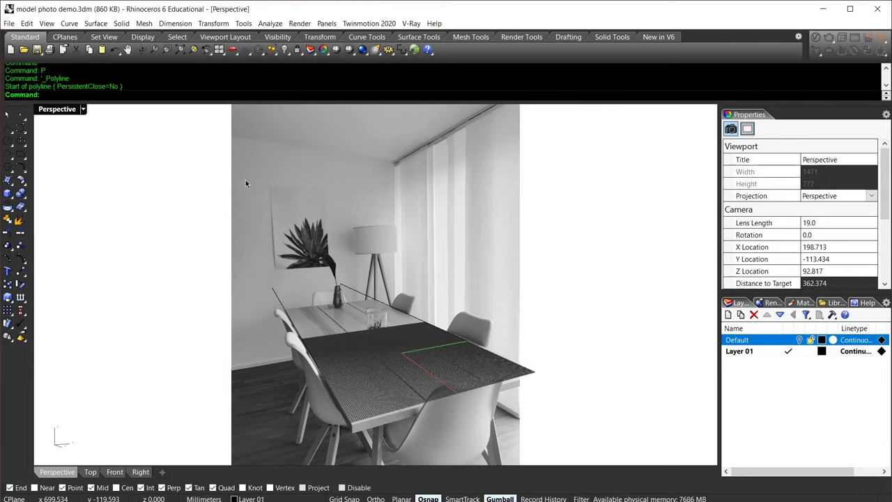
- Create a corner-to-corner plane surface covering the photographed tabletop
{"action": "type", "text": "an"}
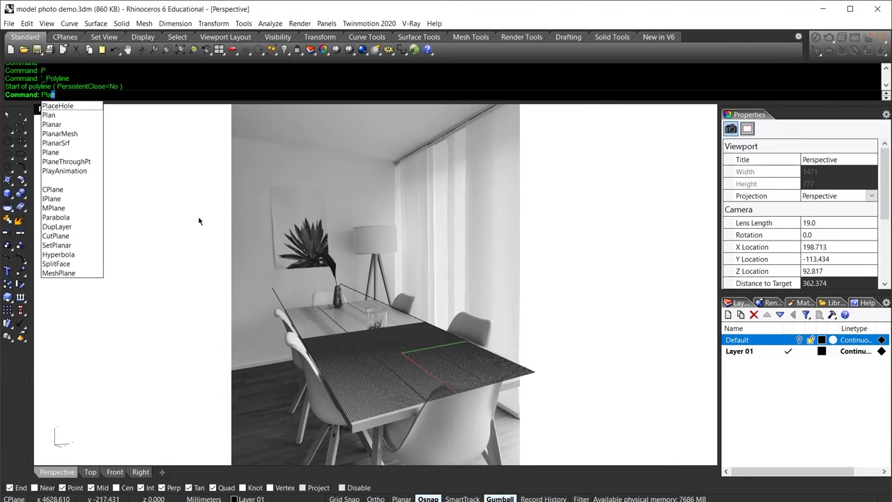
{"action": "left_click", "coordinate": [64, 150]}
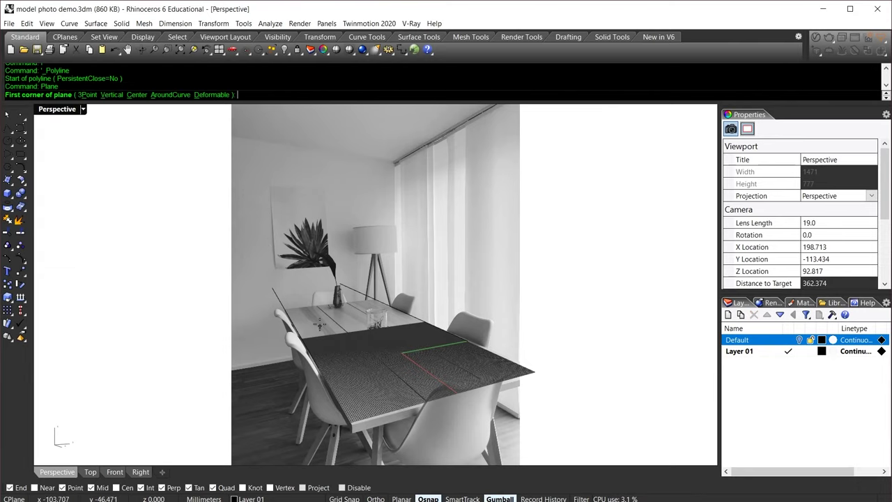
{"action": "left_click", "coordinate": [284, 310]}
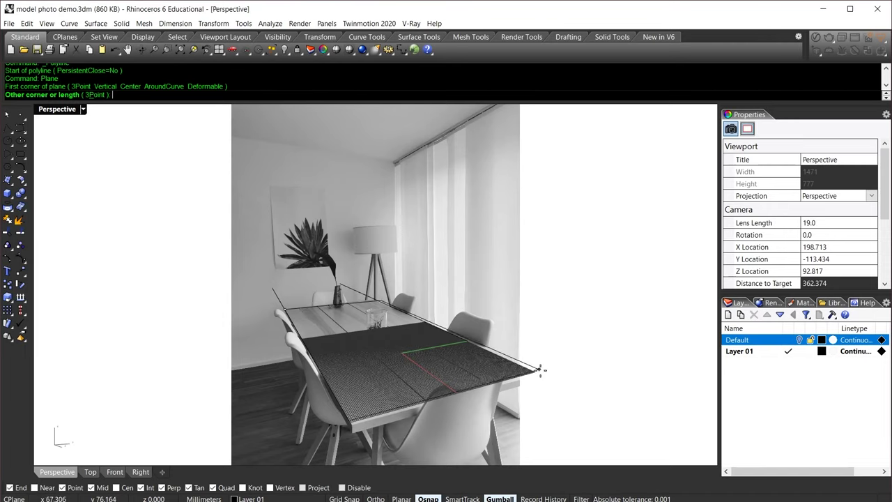
{"action": "left_click", "coordinate": [544, 372]}
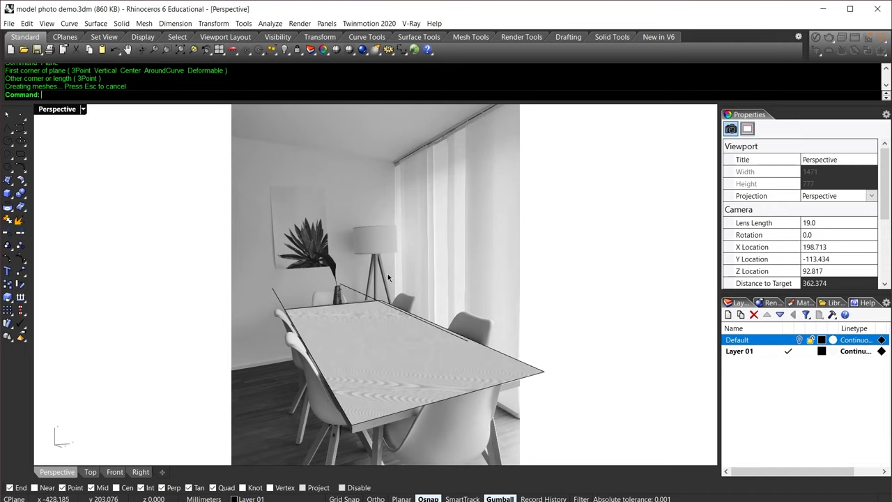
- Delete the two guide lines along the table's long edges, keeping the tabletop plane
{"action": "left_click", "coordinate": [351, 292]}
{"action": "left_click", "coordinate": [276, 292], "text": "shift"}
{"action": "type", "text": "D"}
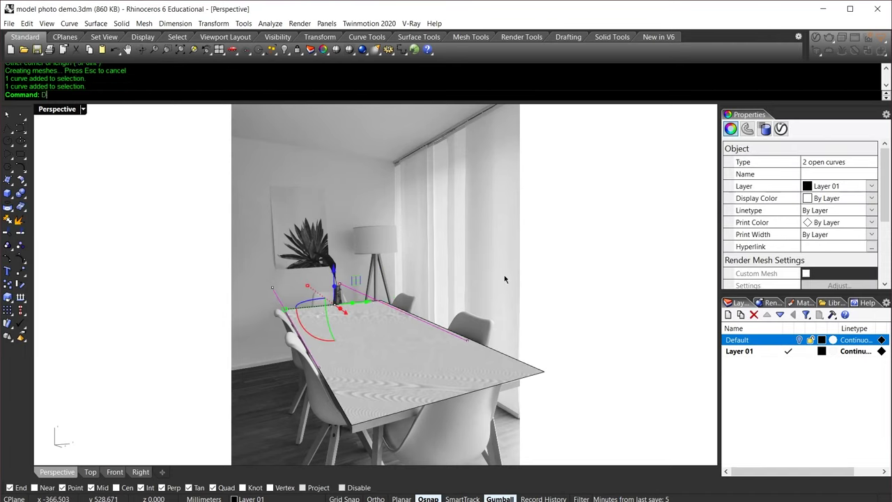
{"action": "key", "text": "Return"}
{"action": "left_click", "coordinate": [453, 374]}
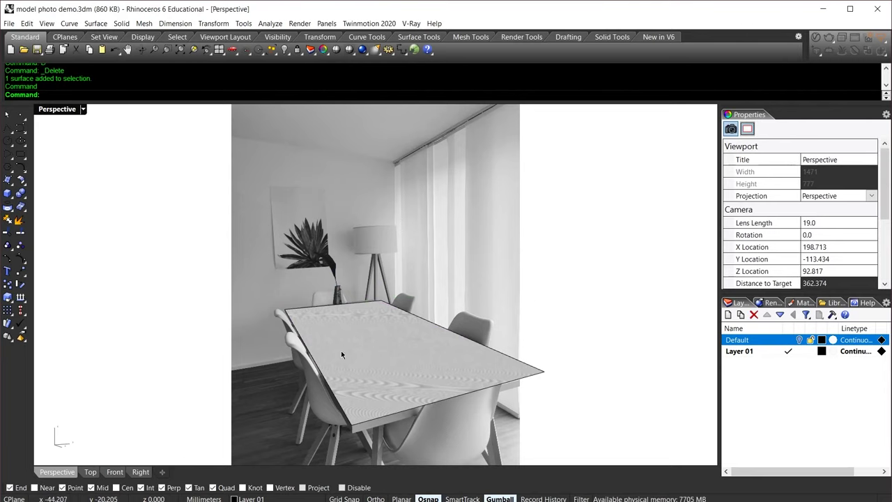
- Try the Modeling display mode, and set the viewport to Drafting so the photo shows through the tabletop plane
{"action": "left_click", "coordinate": [434, 336]}
{"action": "key", "text": "ctrl+alt+m"}
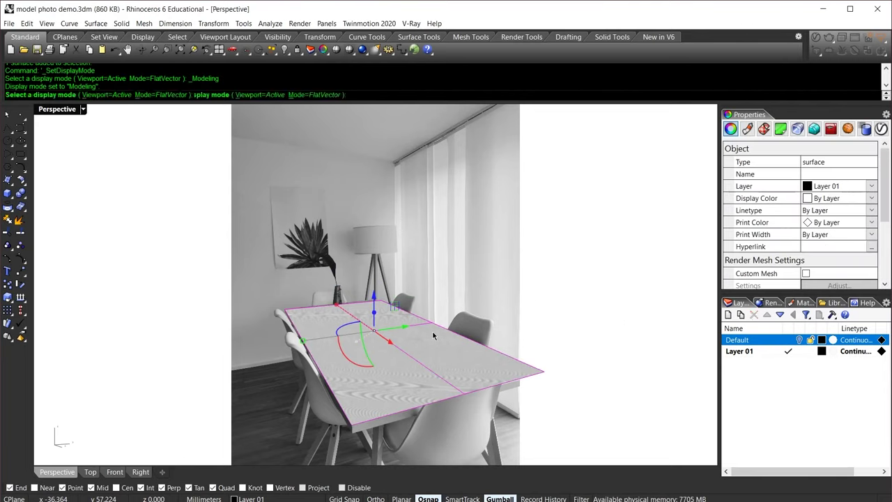
{"action": "key", "text": "Escape"}
{"action": "key", "text": "ctrl+alt+d"}
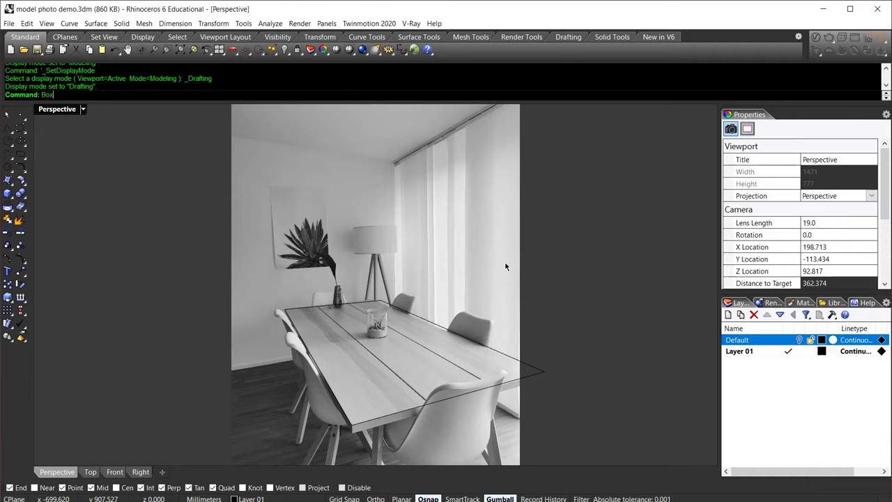
- Draw a low test box standing in the middle of the tabletop plane
{"action": "key", "text": "Return"}
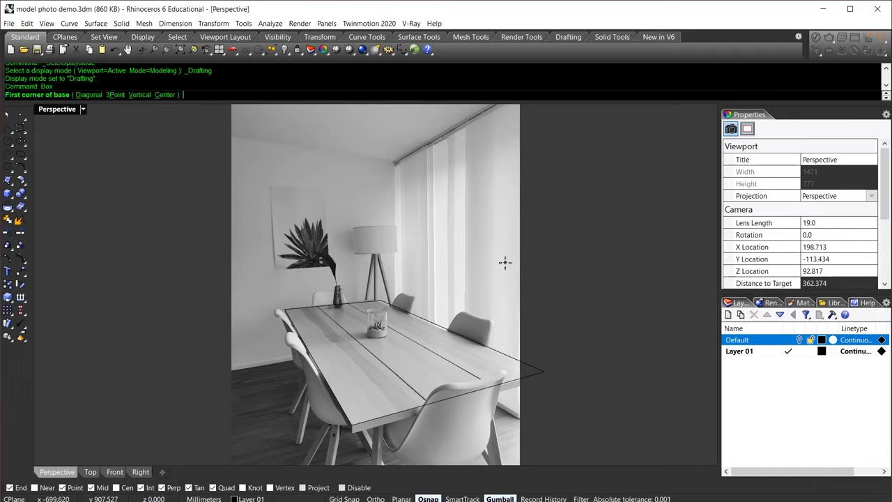
{"action": "left_click", "coordinate": [373, 320]}
{"action": "left_click", "coordinate": [380, 380]}
{"action": "left_click", "coordinate": [376, 329]}
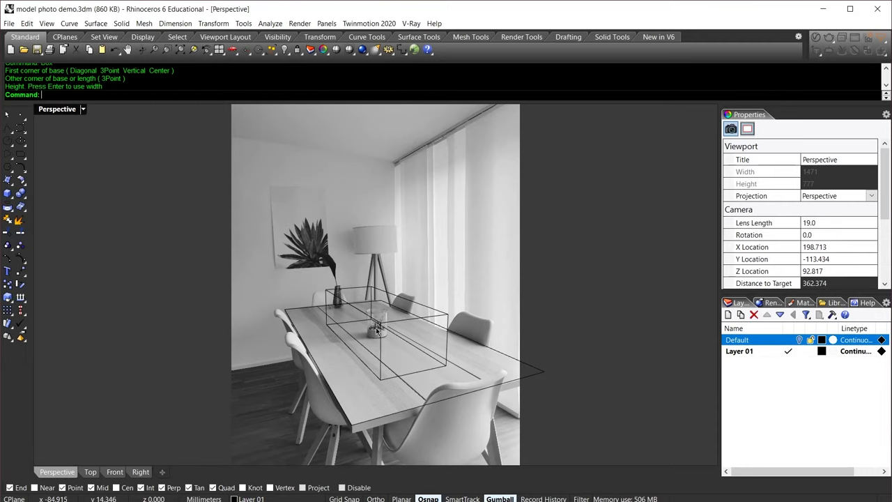
- Move, rotate and scale the test box on the tabletop to check the perspective match, and delete it
{"action": "left_click", "coordinate": [372, 327]}
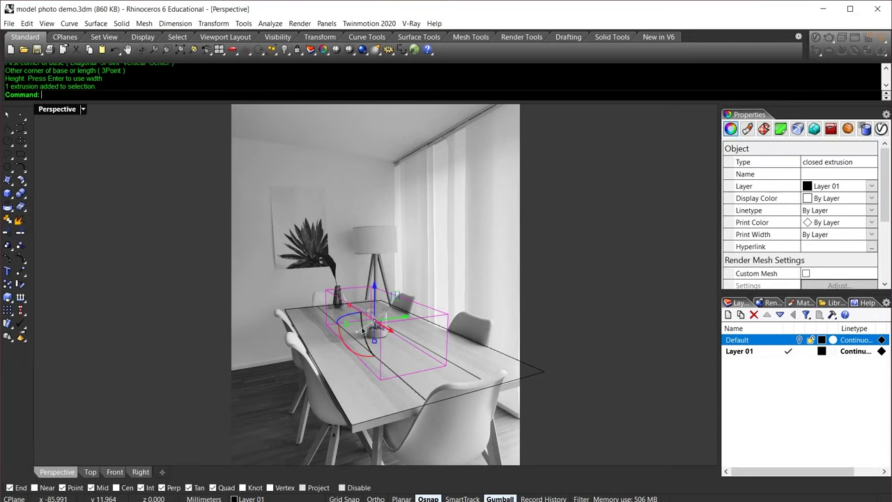
{"action": "left_click_drag", "start_coordinate": [394, 319], "coordinate": [363, 337]}
{"action": "left_click", "coordinate": [606, 334]}
{"action": "left_click", "coordinate": [542, 333]}
{"action": "left_click_drag", "start_coordinate": [303, 315], "coordinate": [414, 338]}
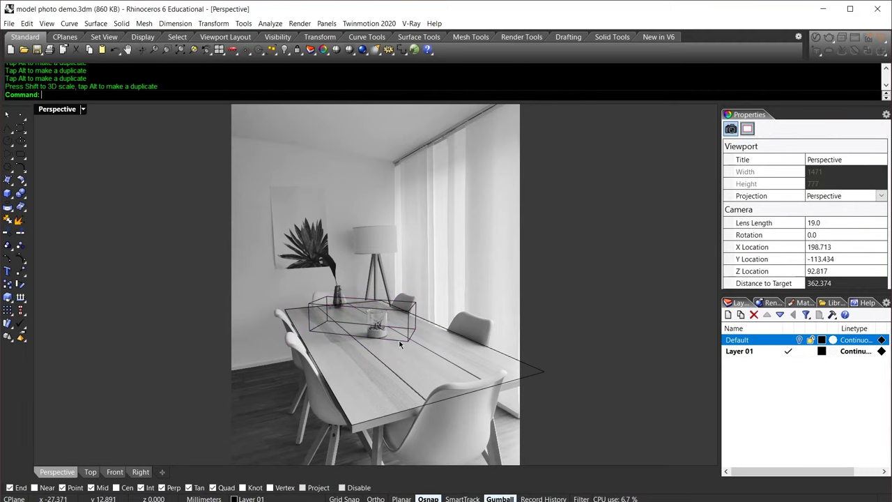
{"action": "left_click", "coordinate": [399, 343]}
{"action": "key", "text": "Return"}
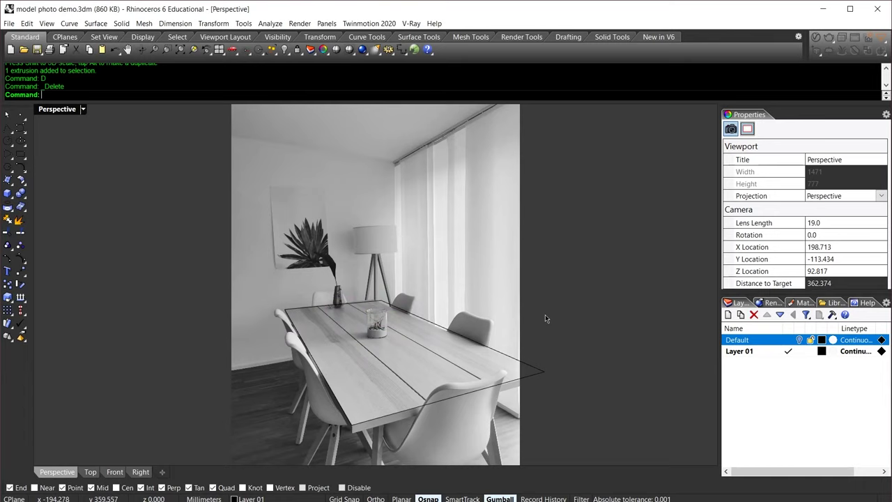
- Set the viewport to the Modeling display mode and hide the wallpaper photo
{"action": "key", "text": "ctrl+alt+m"}
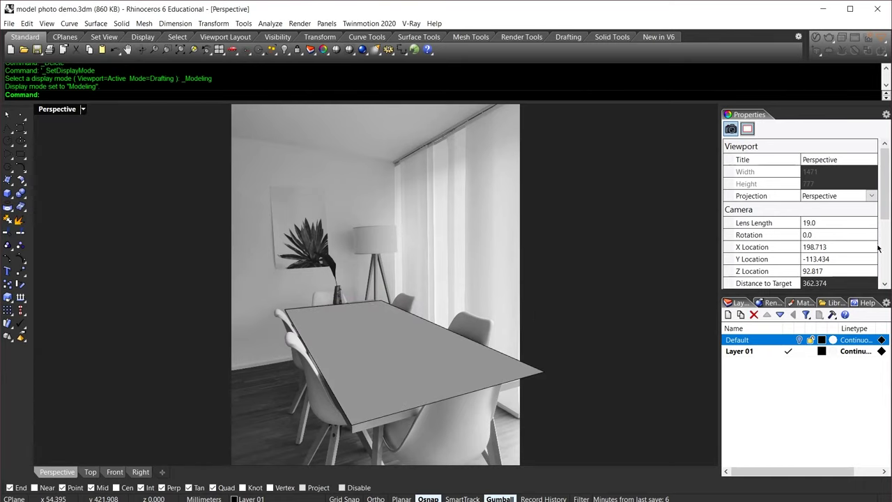
{"action": "left_click", "coordinate": [884, 249]}
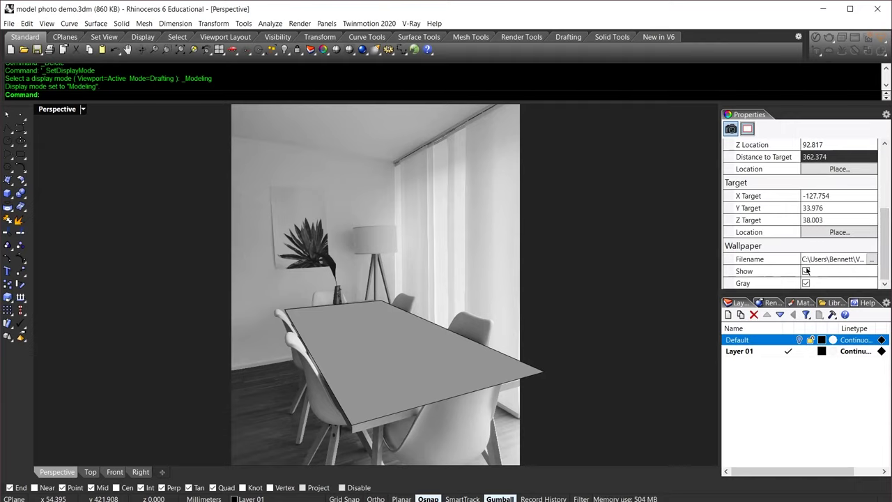
{"action": "left_click", "coordinate": [805, 271]}
- Turn on the Default layer to show the architectural model beside the tabletop plane
{"action": "right_click_drag", "start_coordinate": [451, 288], "coordinate": [454, 320]}
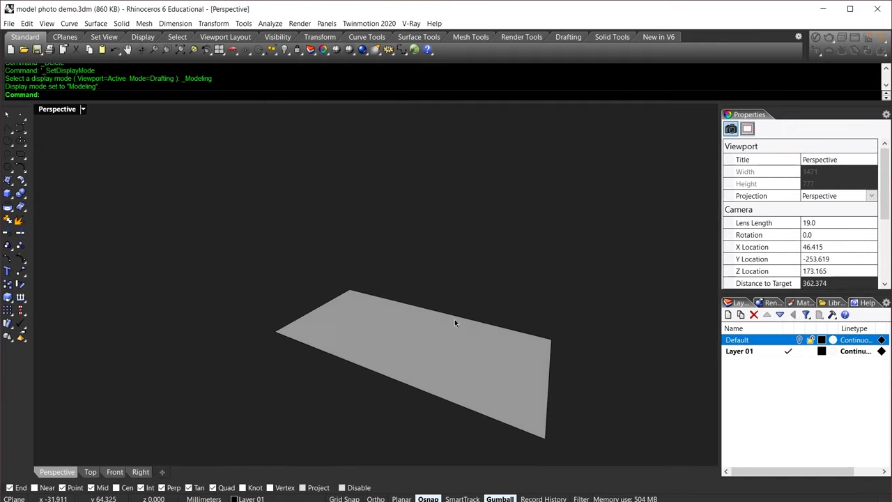
{"action": "right_click_drag", "start_coordinate": [528, 375], "coordinate": [508, 352]}
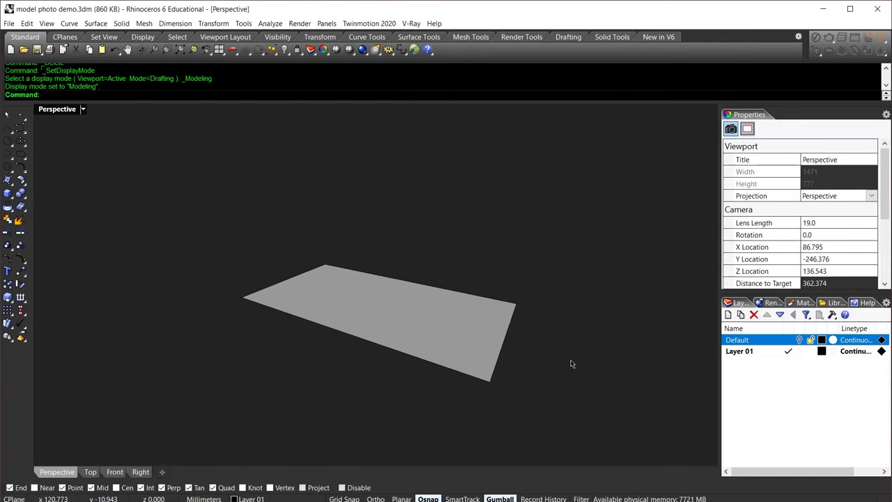
{"action": "left_click", "coordinate": [800, 340]}
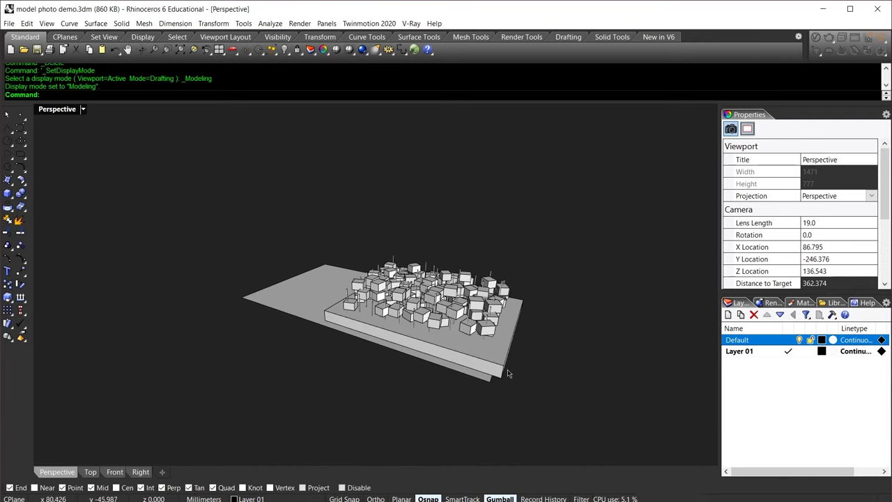
- Scale down the whole architectural model, excluding the tabletop plane, using the plane's corner as the base point
{"action": "mouse_move", "coordinate": [508, 373]}
{"action": "right_mouse_down"}
{"action": "mouse_move", "coordinate": [459, 386]}
{"action": "mouse_move", "coordinate": [510, 361]}
{"action": "right_mouse_up"}
{"action": "key", "text": "ctrl+a"}
{"action": "left_click", "coordinate": [315, 314], "text": "ctrl"}
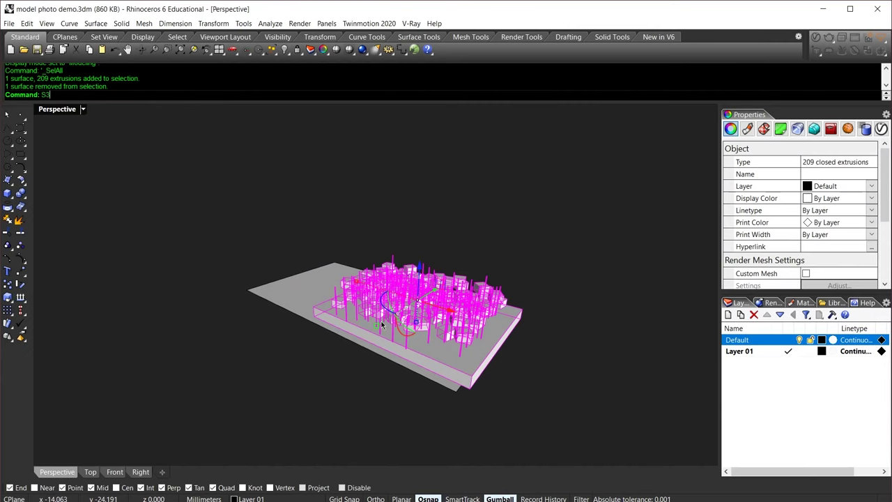
{"action": "key", "text": "Return"}
{"action": "left_click", "coordinate": [246, 289]}
{"action": "left_click", "coordinate": [606, 333]}
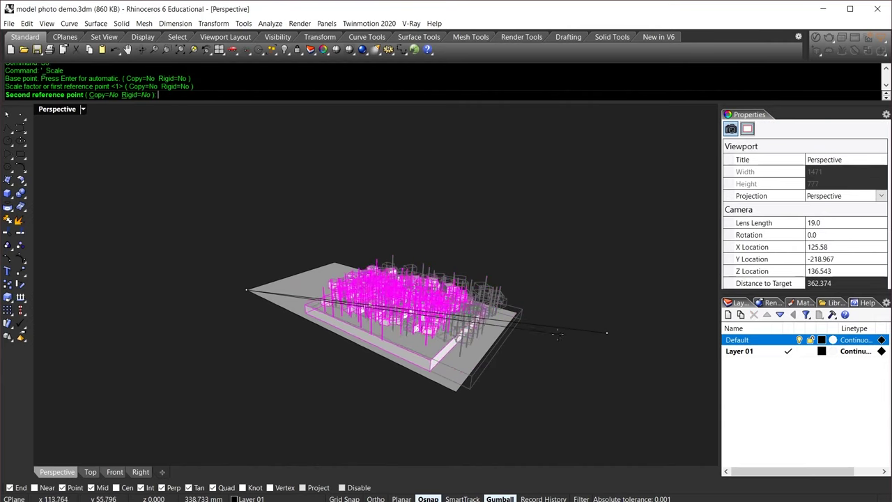
{"action": "left_click", "coordinate": [508, 351]}
- Move the scaled architectural model across the tabletop plane so its base sits within the plane's edges
{"action": "right_click_drag", "start_coordinate": [498, 339], "coordinate": [445, 319]}
{"action": "scroll", "coordinate": [356, 328], "scroll_direction": "up", "scroll_amount": 3}
{"action": "left_click_drag", "start_coordinate": [359, 330], "coordinate": [386, 326]}
{"action": "left_click", "coordinate": [557, 328]}
{"action": "right_click_drag", "start_coordinate": [444, 414], "coordinate": [463, 351]}
{"action": "scroll", "coordinate": [424, 331], "scroll_direction": "up", "scroll_amount": 2}
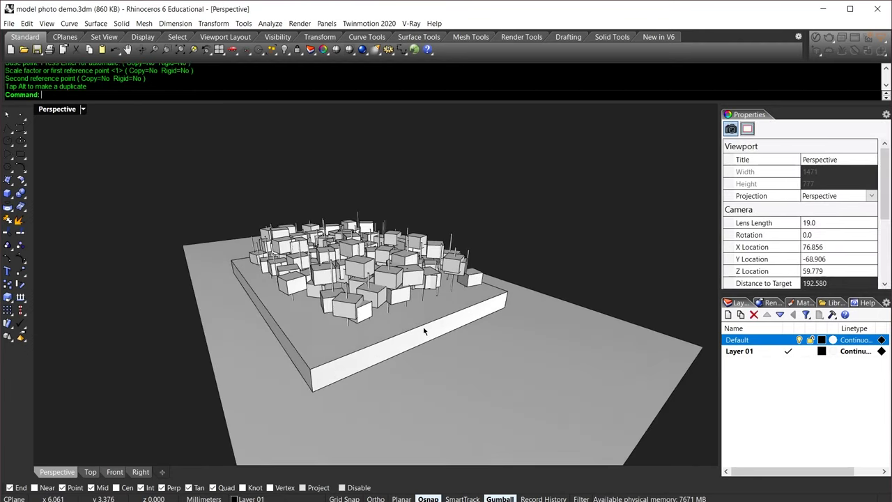
{"action": "scroll", "coordinate": [420, 328], "scroll_direction": "down", "scroll_amount": 2}
{"action": "mouse_move", "coordinate": [422, 314]}
{"action": "right_mouse_down"}
{"action": "mouse_move", "coordinate": [422, 340]}
{"action": "mouse_move", "coordinate": [418, 312]}
{"action": "right_mouse_up"}
{"action": "scroll", "coordinate": [410, 344], "scroll_direction": "up", "scroll_amount": 2}
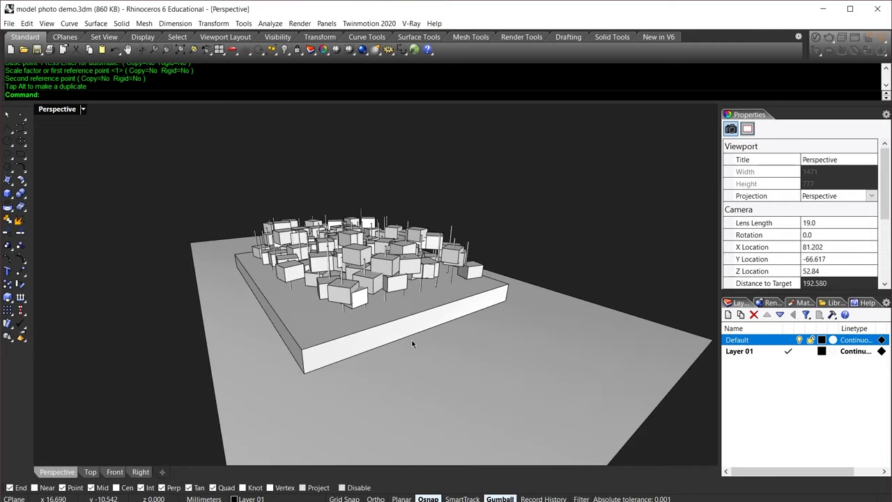
{"action": "scroll", "coordinate": [343, 313], "scroll_direction": "up", "scroll_amount": 2}
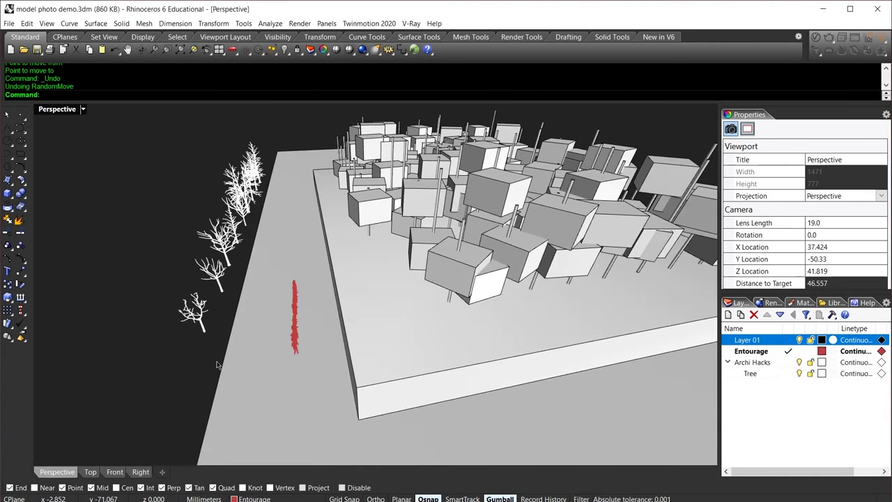
- Move the ten red entourage blocks off the tabletop plane, in line with the row of trees
{"action": "right_click_drag", "start_coordinate": [216, 350], "coordinate": [191, 339]}
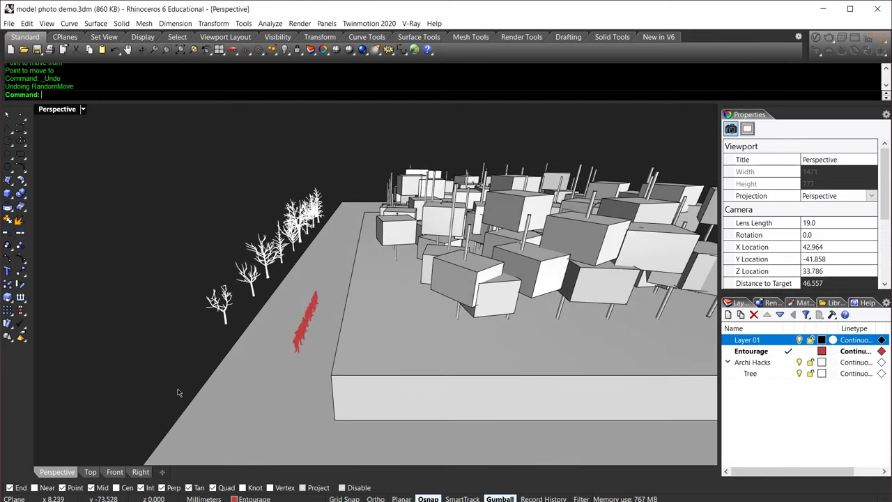
{"action": "left_click_drag", "start_coordinate": [177, 383], "coordinate": [216, 335]}
{"action": "scroll", "coordinate": [343, 288], "scroll_direction": "up", "scroll_amount": 3}
{"action": "left_click", "coordinate": [153, 282]}
{"action": "right_click_drag", "start_coordinate": [155, 283], "coordinate": [279, 307]}
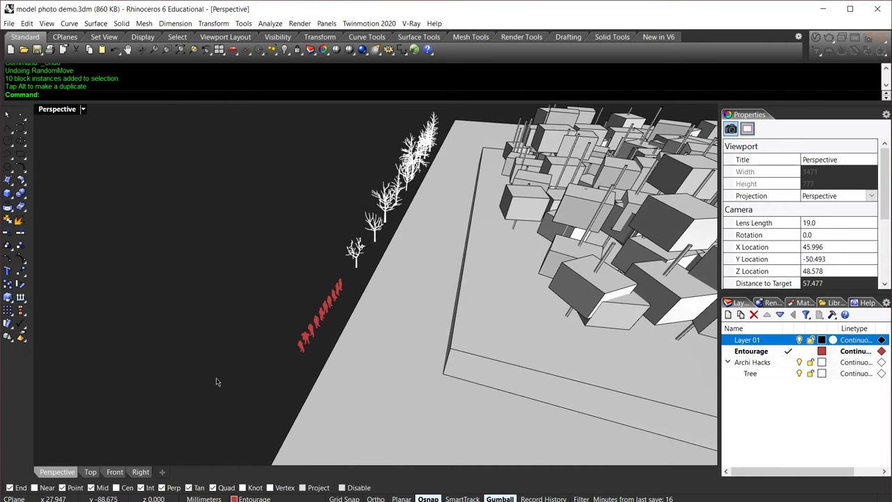
- Move the ten red entourage blocks from beside the tabletop plane onto the architectural model's base
{"action": "left_click_drag", "start_coordinate": [229, 381], "coordinate": [378, 277]}
{"action": "right_click_drag", "start_coordinate": [354, 317], "coordinate": [248, 346]}
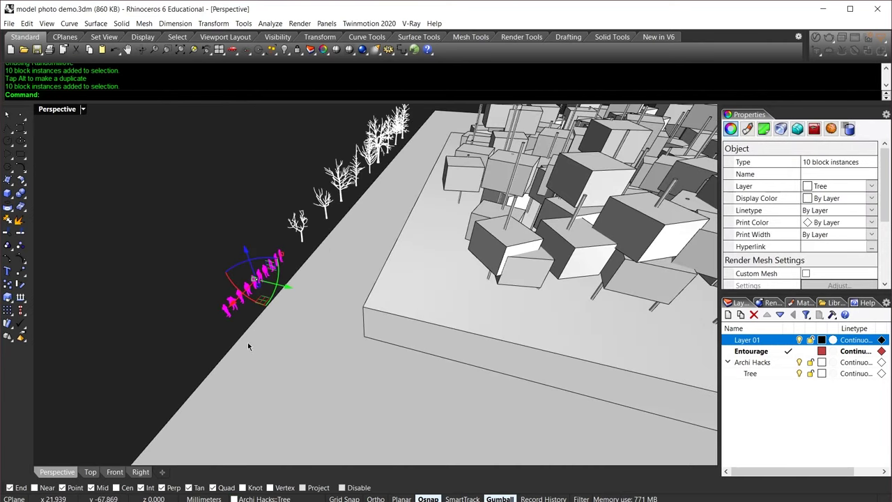
{"action": "type", "text": "M"}
{"action": "key", "text": "Return"}
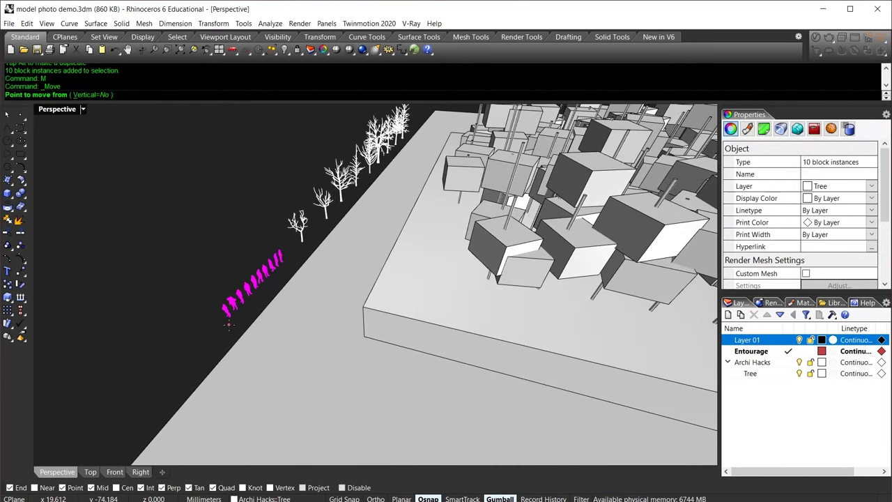
{"action": "left_click", "coordinate": [229, 324]}
{"action": "left_click", "coordinate": [355, 305]}
- Lock everything except the ten entourage blocks and shift the row inward along the base's long edge
{"action": "right_click_drag", "start_coordinate": [355, 305], "coordinate": [406, 327]}
{"action": "type", "text": "l"}
{"action": "key", "text": "Return"}
{"action": "left_click_drag", "start_coordinate": [297, 331], "coordinate": [456, 187]}
{"action": "right_click_drag", "start_coordinate": [446, 258], "coordinate": [407, 298]}
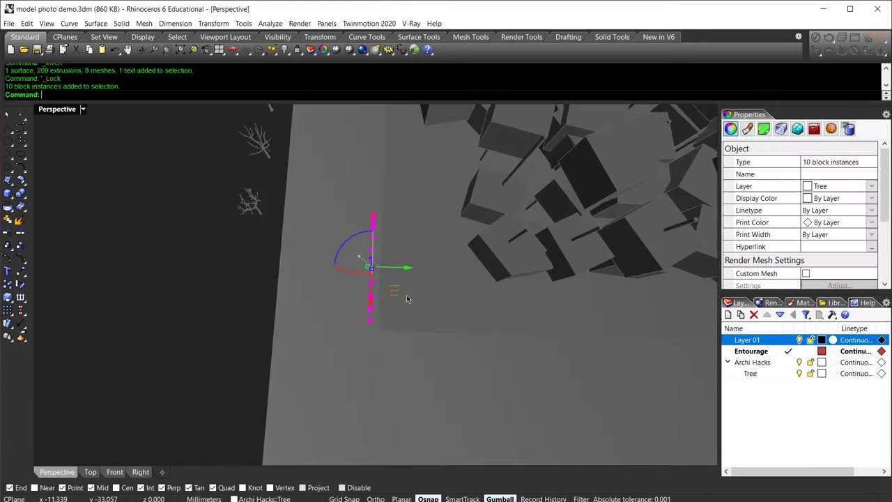
{"action": "left_click_drag", "start_coordinate": [396, 291], "coordinate": [434, 280]}
{"action": "right_click_drag", "start_coordinate": [453, 307], "coordinate": [420, 320], "text": "shift"}
{"action": "scroll", "coordinate": [354, 358], "scroll_direction": "down", "scroll_amount": 4}
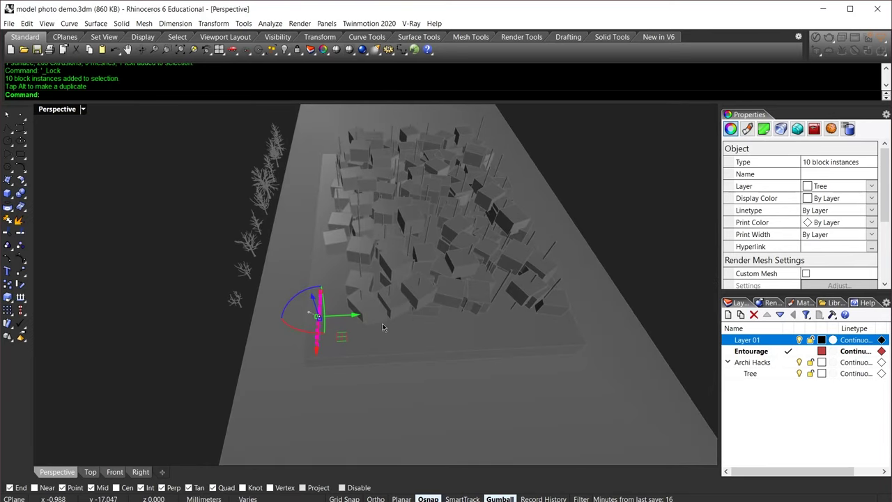
- Array the ten entourage blocks 3 × 1 × 1 along the base's long edge, with a spacing of about 39 mm
{"action": "type", "text": "array"}
{"action": "key", "text": "Return"}
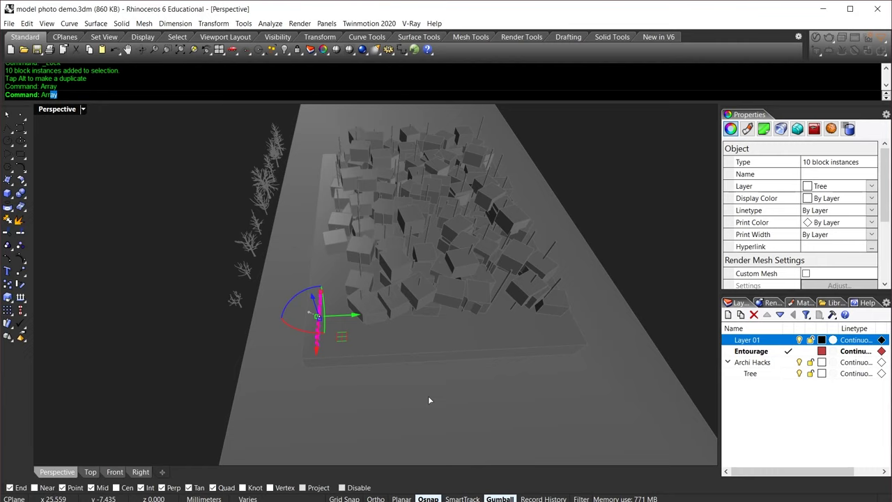
{"action": "type", "text": "3"}
{"action": "key", "text": "Return"}
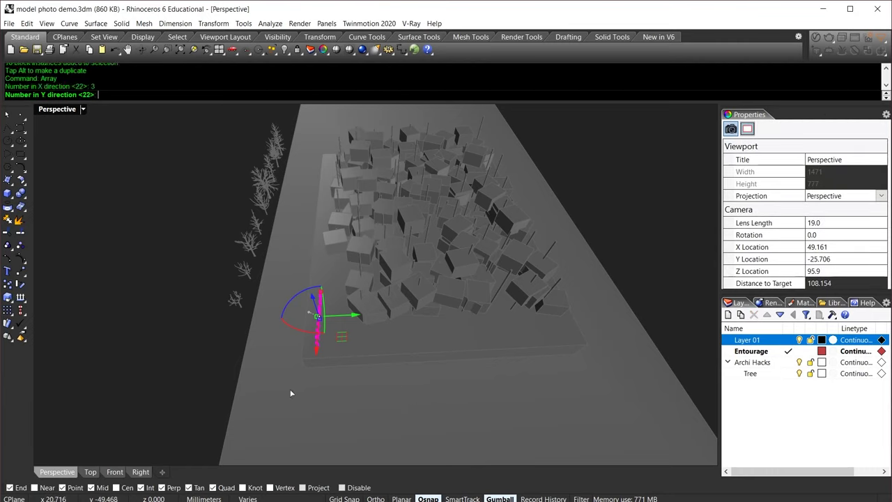
{"action": "type", "text": "1"}
{"action": "key", "text": "Return"}
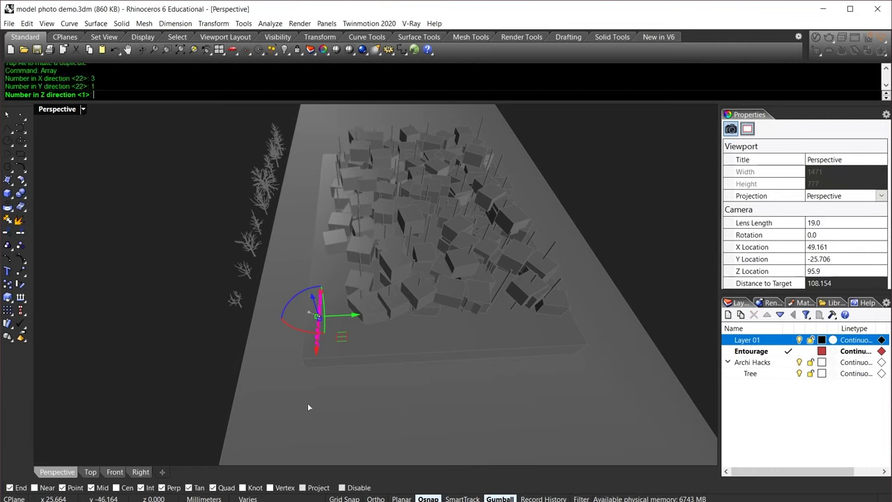
{"action": "type", "text": "1"}
{"action": "key", "text": "Return"}
{"action": "left_click", "coordinate": [307, 404]}
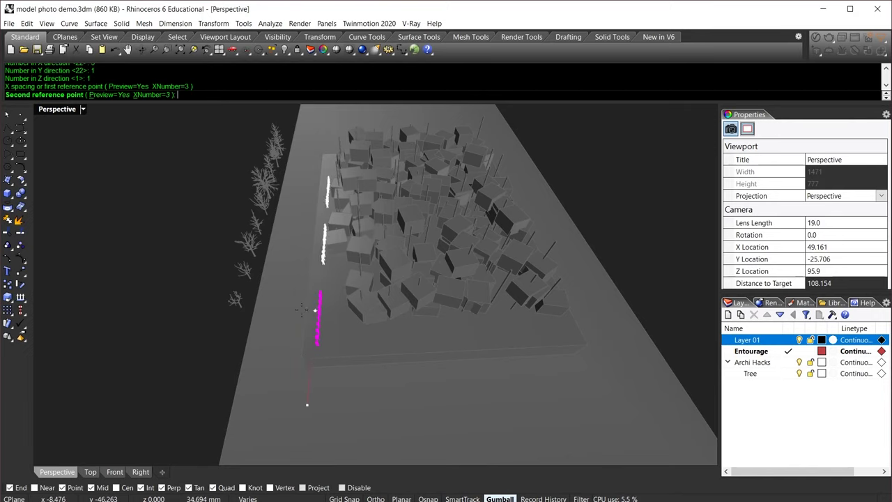
{"action": "left_click", "coordinate": [300, 298]}
{"action": "key", "text": "Return"}
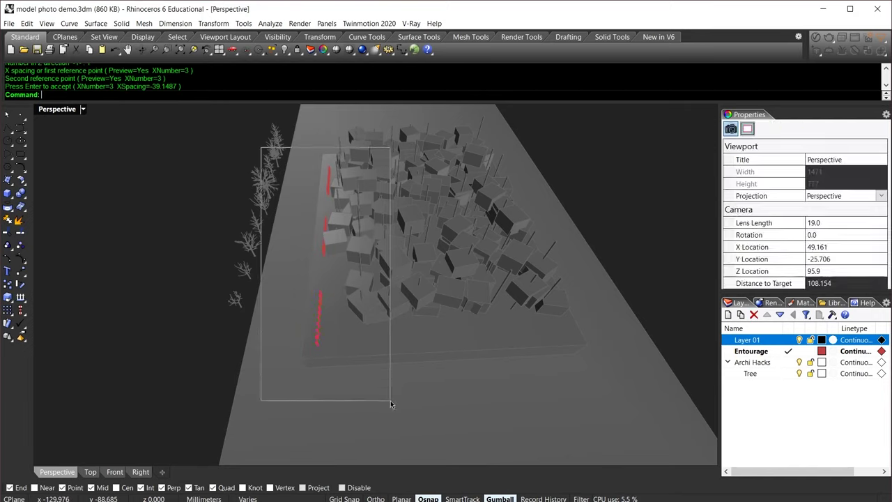
- Copy the 30 arrayed entourage blocks to the base's opposite long edge
{"action": "left_click_drag", "start_coordinate": [350, 244], "coordinate": [546, 247]}
{"action": "mouse_move", "coordinate": [547, 320]}
{"action": "right_mouse_down"}
{"action": "mouse_move", "coordinate": [533, 360]}
{"action": "mouse_move", "coordinate": [533, 328]}
{"action": "right_mouse_up"}
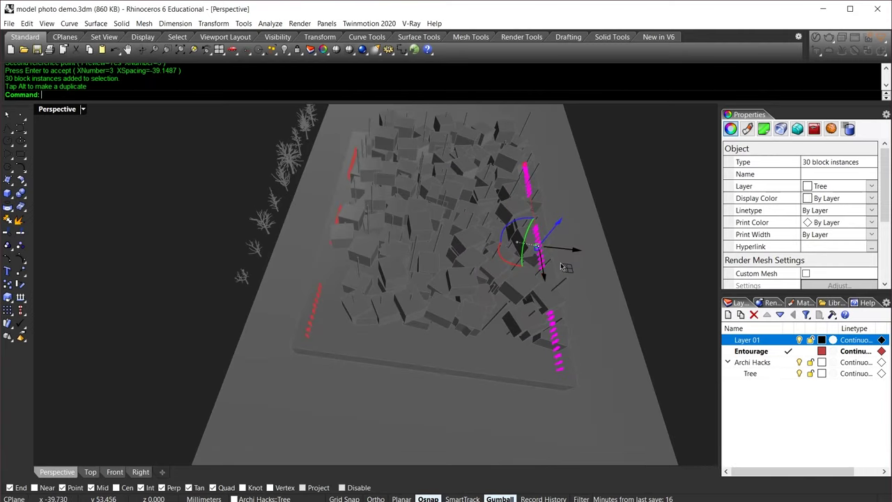
- Place a rotated copy of the 30 blocks along one short edge of the base and delete the surplus ten beyond the corner
{"action": "left_click", "coordinate": [509, 225]}
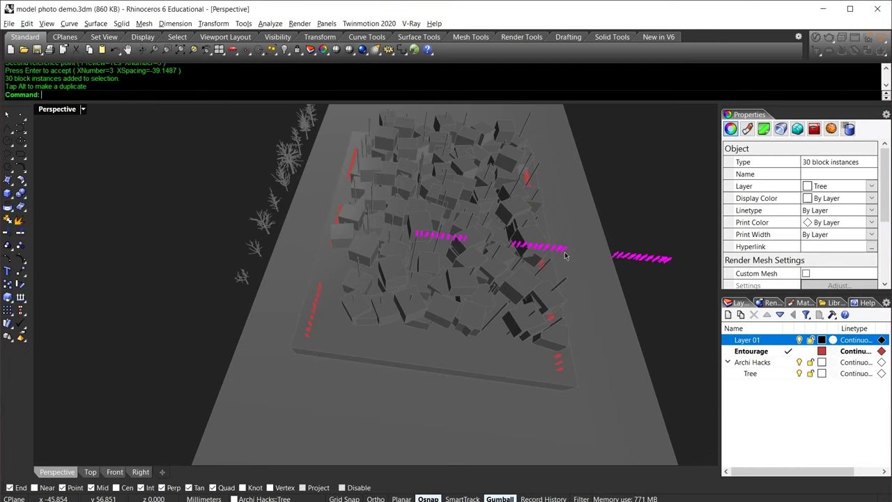
{"action": "left_click_drag", "start_coordinate": [566, 260], "coordinate": [529, 397]}
{"action": "key", "text": "Escape"}
{"action": "left_click_drag", "start_coordinate": [677, 422], "coordinate": [591, 366]}
{"action": "key", "text": "Delete"}
- Copy the 20 entourage blocks on the short edge to the opposite short edge of the base
{"action": "left_click_drag", "start_coordinate": [533, 381], "coordinate": [333, 317]}
{"action": "right_click_drag", "start_coordinate": [333, 317], "coordinate": [312, 341]}
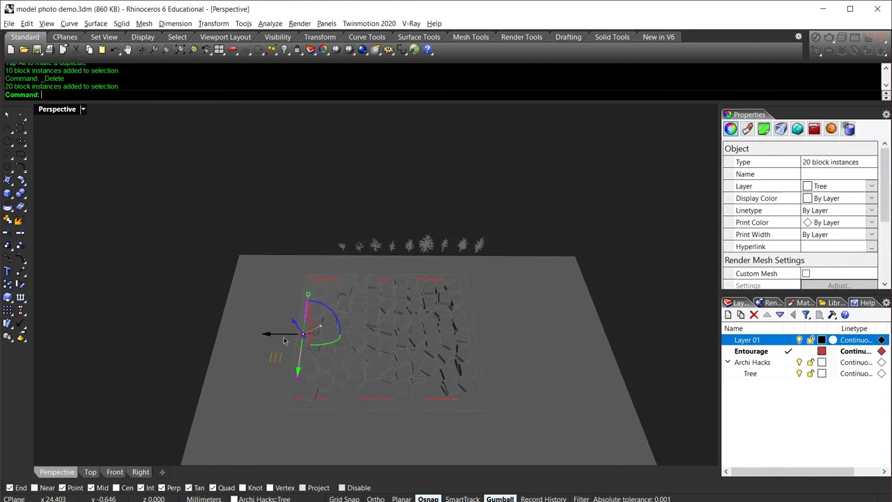
{"action": "left_click_drag", "start_coordinate": [284, 337], "coordinate": [448, 348]}
{"action": "key", "text": "alt"}
{"action": "left_click", "coordinate": [511, 432]}
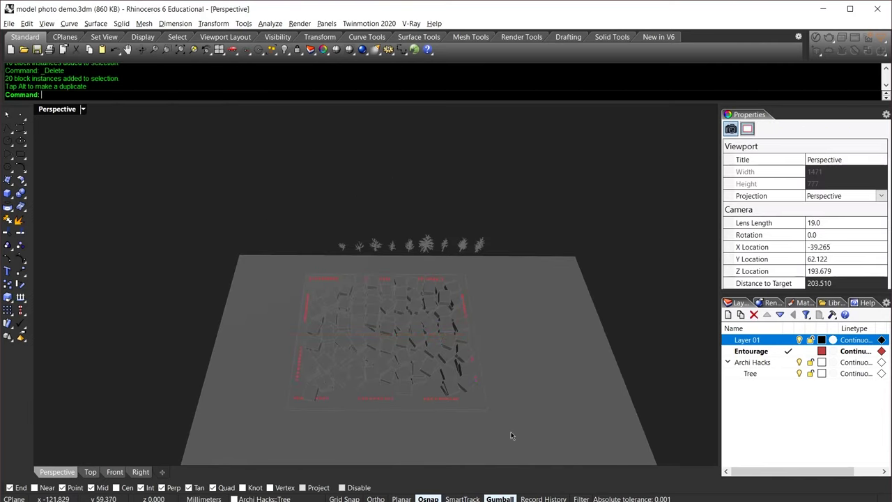
- Scatter all 100 entourage blocks around the base's perimeter with RandomMove
{"action": "right_click_drag", "start_coordinate": [510, 435], "coordinate": [547, 241]}
{"action": "left_click_drag", "start_coordinate": [555, 230], "coordinate": [334, 387]}
{"action": "right_click_drag", "start_coordinate": [335, 386], "coordinate": [400, 380]}
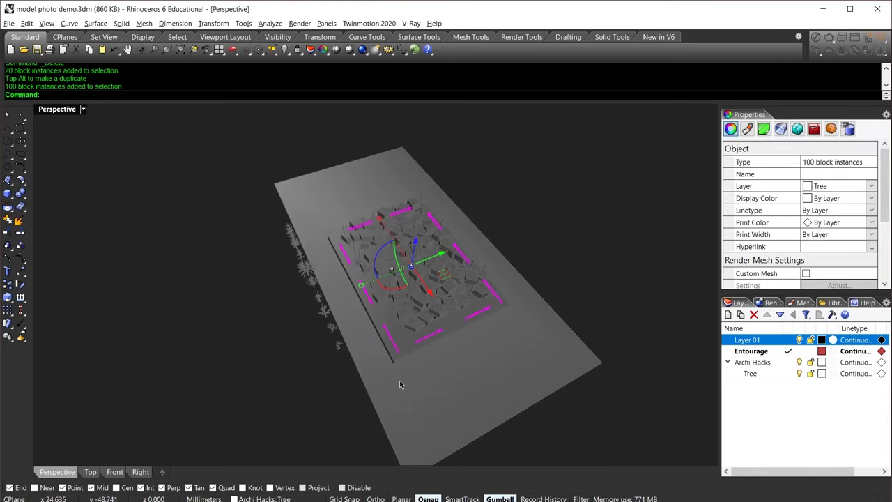
{"action": "type", "text": "Random"}
{"action": "key", "text": "Return"}
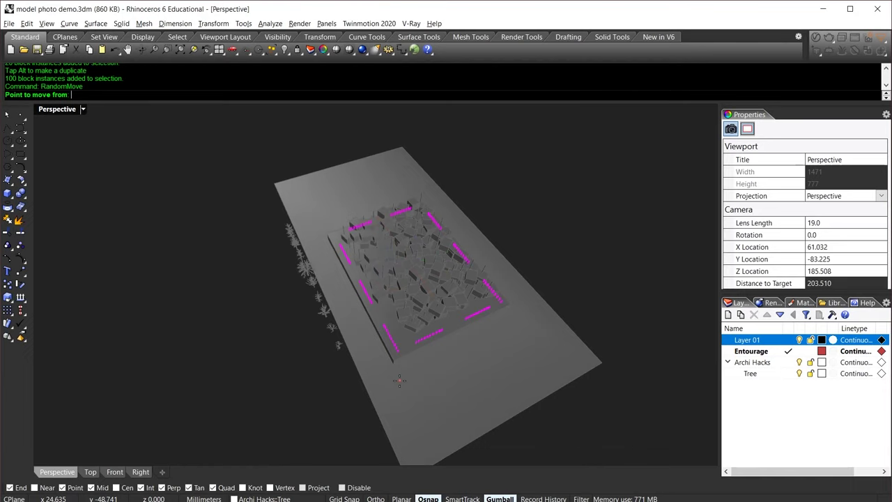
{"action": "scroll", "coordinate": [401, 366], "scroll_direction": "up", "scroll_amount": 5}
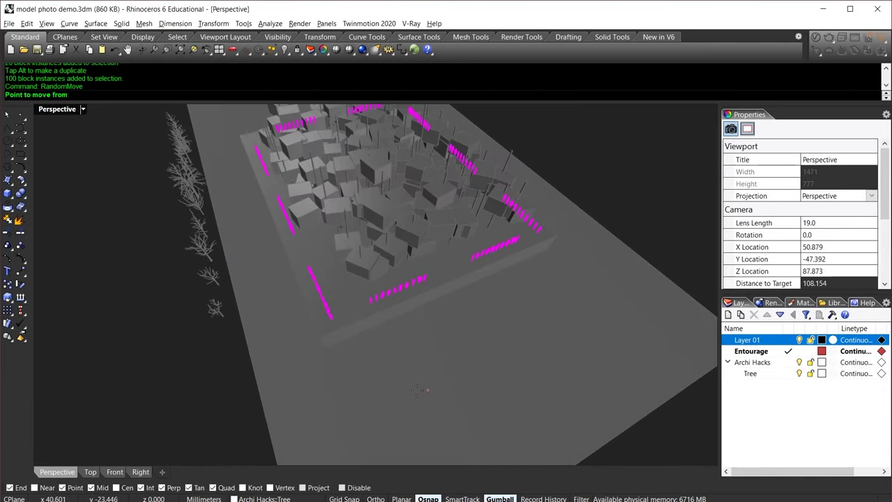
{"action": "left_click", "coordinate": [381, 405]}
{"action": "left_click", "coordinate": [404, 380]}
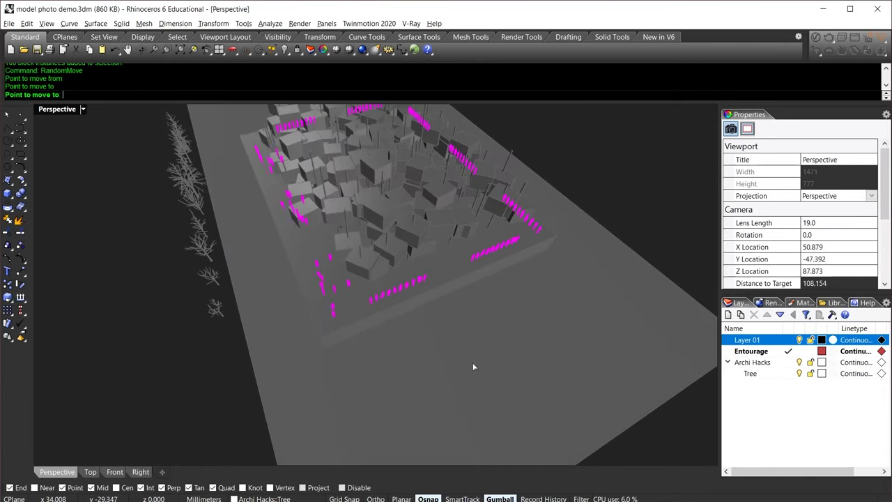
{"action": "left_click", "coordinate": [524, 349]}
- Shift the scattered entourage groups along the base's edges so the figures stand within its outline
{"action": "right_click_drag", "start_coordinate": [518, 277], "coordinate": [363, 292]}
{"action": "right_click_drag", "start_coordinate": [386, 257], "coordinate": [427, 360]}
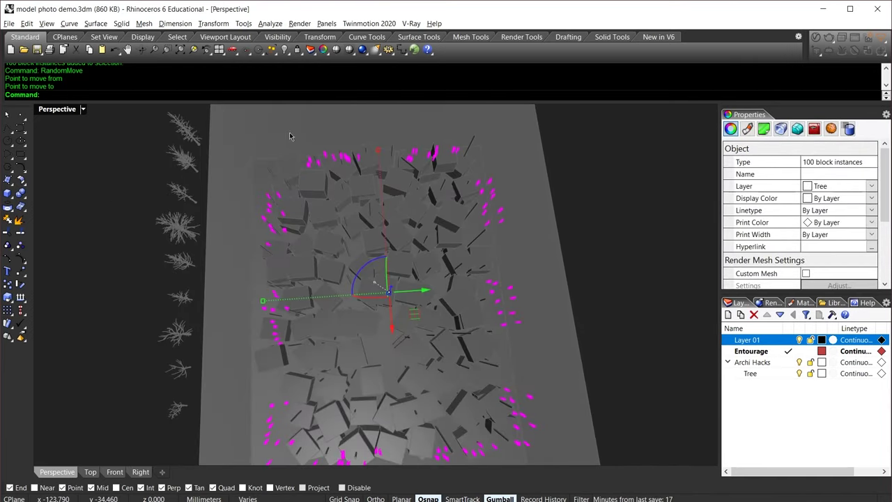
{"action": "left_click_drag", "start_coordinate": [290, 137], "coordinate": [554, 347]}
{"action": "left_click_drag", "start_coordinate": [418, 234], "coordinate": [410, 239]}
{"action": "right_click_drag", "start_coordinate": [523, 354], "coordinate": [485, 210], "text": "shift"}
{"action": "left_click_drag", "start_coordinate": [516, 346], "coordinate": [362, 216]}
{"action": "left_click_drag", "start_coordinate": [454, 287], "coordinate": [434, 296]}
{"action": "left_click", "coordinate": [450, 346]}
- Unlock the objects, lock everything except the nine trees, and move the tree row beside the model's base
{"action": "right_click_drag", "start_coordinate": [449, 346], "coordinate": [281, 311]}
{"action": "right_click_drag", "start_coordinate": [182, 288], "coordinate": [244, 320], "text": "shift"}
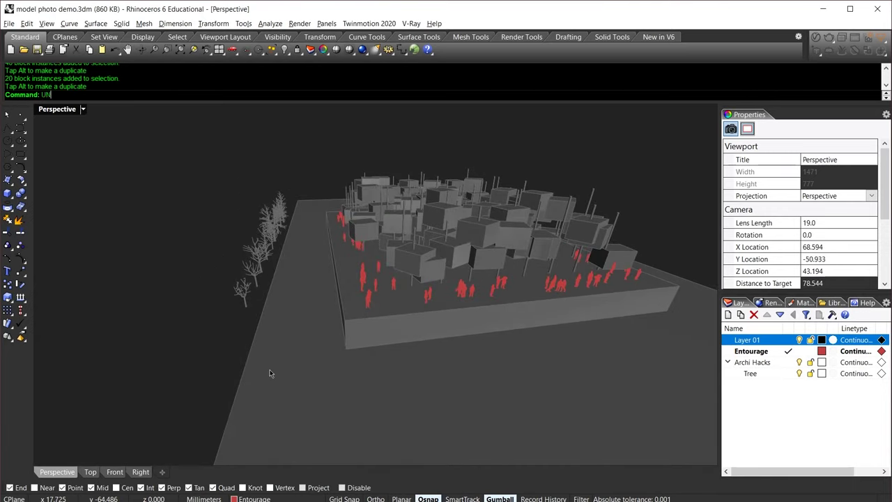
{"action": "key", "text": "Return"}
{"action": "left_click", "coordinate": [260, 324]}
{"action": "key", "text": "ctrl+l"}
{"action": "type", "text": "SWAP"}
{"action": "right_click_drag", "start_coordinate": [261, 407], "coordinate": [261, 378]}
{"action": "left_click", "coordinate": [245, 296]}
{"action": "type", "text": "M"}
{"action": "left_click", "coordinate": [221, 362]}
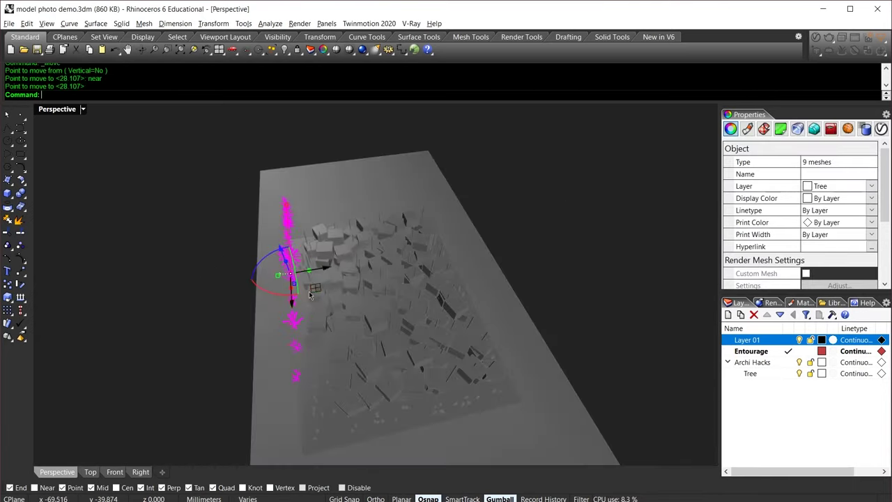
- Array the nine trees 1 × 4 × 1 across the model's base
{"action": "type", "text": "Array"}
{"action": "key", "text": "Return"}
{"action": "type", "text": "1"}
{"action": "key", "text": "Return"}
{"action": "type", "text": "4"}
{"action": "key", "text": "Return"}
{"action": "key", "text": "Return"}
{"action": "left_click", "coordinate": [364, 429]}
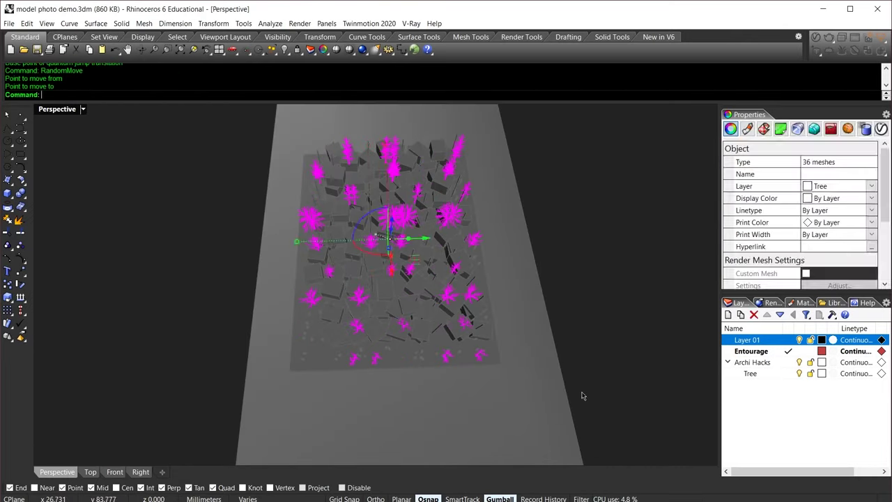
- Scatter the 36 arrayed trees around the model with RandomMove
{"action": "right_click", "coordinate": [582, 392]}
{"action": "left_click", "coordinate": [517, 378]}
{"action": "right_click", "coordinate": [517, 377]}
{"action": "left_click", "coordinate": [627, 190]}
- Move the groups of trees that lie outside the base back over the model
{"action": "scroll", "coordinate": [463, 164], "scroll_direction": "down", "scroll_amount": 6}
{"action": "left_click_drag", "start_coordinate": [607, 269], "coordinate": [453, 306]}
{"action": "left_click_drag", "start_coordinate": [282, 404], "coordinate": [428, 313]}
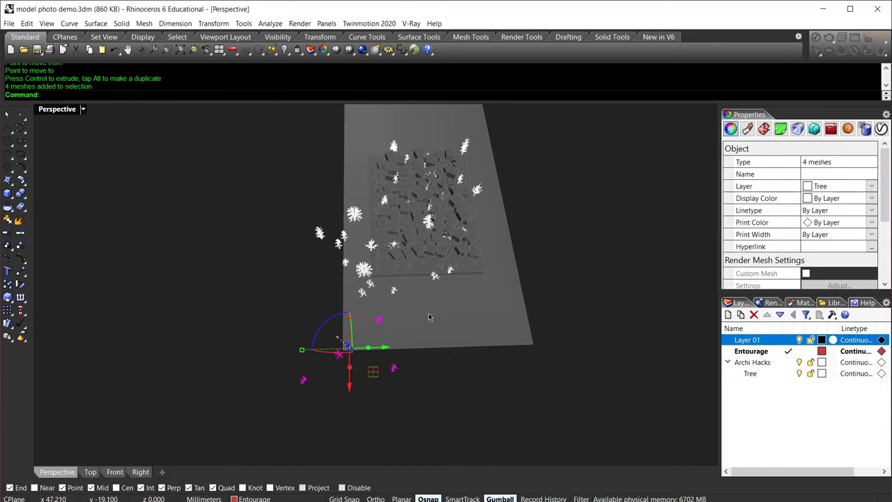
{"action": "right_click_drag", "start_coordinate": [428, 313], "coordinate": [418, 342]}
{"action": "left_click_drag", "start_coordinate": [392, 342], "coordinate": [478, 268]}
{"action": "left_click_drag", "start_coordinate": [380, 268], "coordinate": [306, 188]}
{"action": "left_click_drag", "start_coordinate": [359, 243], "coordinate": [426, 169]}
{"action": "scroll", "coordinate": [446, 230], "scroll_direction": "up", "scroll_amount": 2}
- Delete the two large, dense trees outside opposite ends of the base
{"action": "left_click", "coordinate": [391, 200]}
{"action": "left_click", "coordinate": [283, 439], "text": "shift"}
{"action": "type", "text": "D"}
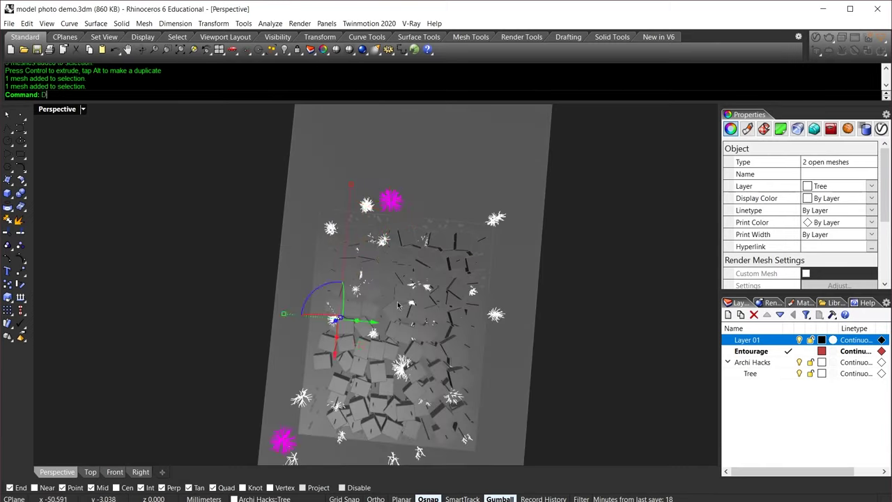
{"action": "key", "text": "Delete"}
- Pull the trees beyond the base's far edge onto its corners and move a stray tree to the near edge
{"action": "left_click", "coordinate": [367, 205]}
{"action": "left_click", "coordinate": [494, 218], "text": "shift"}
{"action": "left_click_drag", "start_coordinate": [429, 244], "coordinate": [427, 258]}
{"action": "right_click_drag", "start_coordinate": [418, 376], "coordinate": [441, 260], "text": "shift"}
{"action": "left_click_drag", "start_coordinate": [278, 333], "coordinate": [354, 382]}
{"action": "left_click_drag", "start_coordinate": [315, 359], "coordinate": [391, 319]}
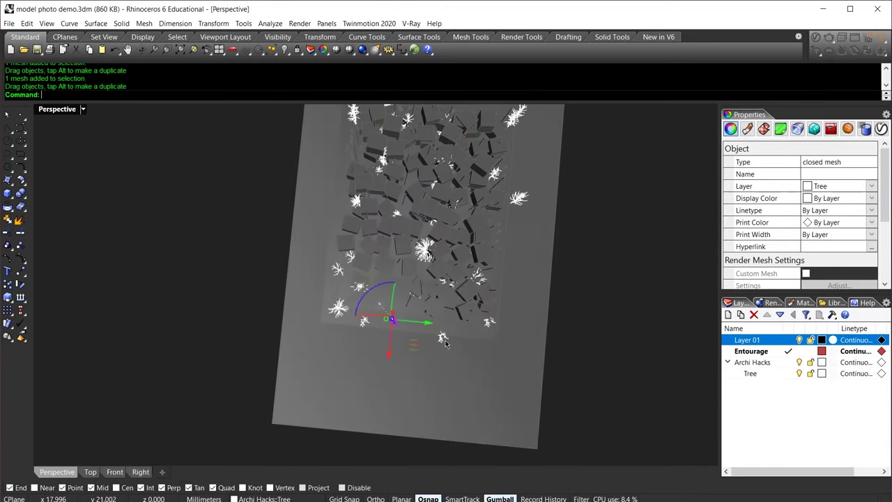
- Move the tree just beyond the near edge onto the base and adjust the position of a neighbouring tree
{"action": "left_click", "coordinate": [446, 343]}
{"action": "right_click_drag", "start_coordinate": [446, 343], "coordinate": [417, 383]}
{"action": "left_click_drag", "start_coordinate": [473, 328], "coordinate": [462, 342]}
{"action": "left_click", "coordinate": [529, 342]}
{"action": "right_click_drag", "start_coordinate": [529, 342], "coordinate": [390, 264]}
{"action": "left_click_drag", "start_coordinate": [143, 310], "coordinate": [105, 269]}
{"action": "scroll", "coordinate": [404, 300], "scroll_direction": "down", "scroll_amount": 3}
{"action": "scroll", "coordinate": [404, 300], "scroll_direction": "up", "scroll_amount": 3}
{"action": "right_click_drag", "start_coordinate": [404, 362], "coordinate": [418, 391]}
- Reposition the remaining misplaced trees around the boxes and delete one unwanted tree
{"action": "left_click_drag", "start_coordinate": [473, 334], "coordinate": [478, 328]}
{"action": "left_click_drag", "start_coordinate": [324, 307], "coordinate": [318, 313]}
{"action": "right_click_drag", "start_coordinate": [318, 314], "coordinate": [230, 376]}
{"action": "left_click", "coordinate": [331, 372]}
{"action": "right_click_drag", "start_coordinate": [335, 374], "coordinate": [390, 327]}
{"action": "left_click_drag", "start_coordinate": [345, 216], "coordinate": [425, 383]}
{"action": "right_click_drag", "start_coordinate": [426, 309], "coordinate": [369, 300]}
{"action": "left_click_drag", "start_coordinate": [358, 303], "coordinate": [369, 293]}
{"action": "left_click_drag", "start_coordinate": [279, 352], "coordinate": [240, 333]}
{"action": "key", "text": "Delete"}
- Try to rescale two of the trees on the base, and undo the scaling
{"action": "left_click", "coordinate": [369, 278]}
{"action": "left_click", "coordinate": [418, 265], "text": "shift"}
{"action": "right_click_drag", "start_coordinate": [334, 348], "coordinate": [432, 244]}
{"action": "left_click_drag", "start_coordinate": [392, 237], "coordinate": [392, 209]}
{"action": "key", "text": "ctrl+z"}
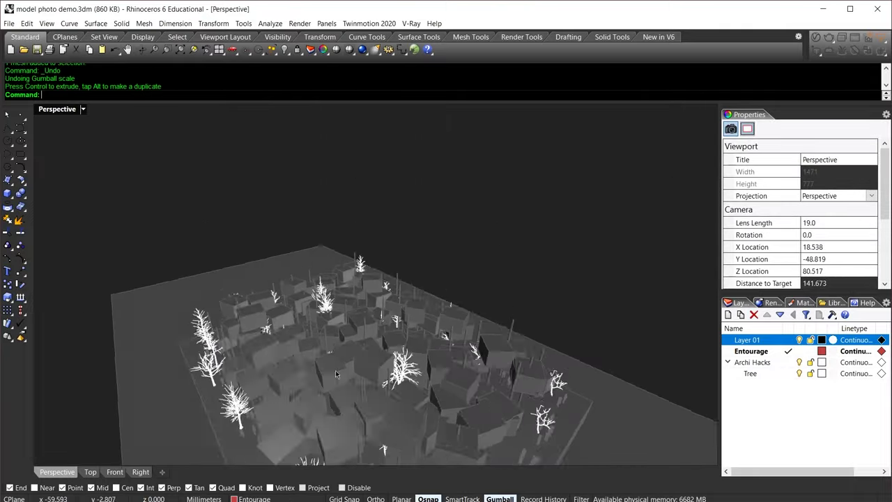
- Unlock all locked objects, including the architectural model, the entourage and the tabletop plane
{"action": "right_click_drag", "start_coordinate": [335, 374], "coordinate": [374, 318]}
{"action": "scroll", "coordinate": [375, 318], "scroll_direction": "up", "scroll_amount": 3}
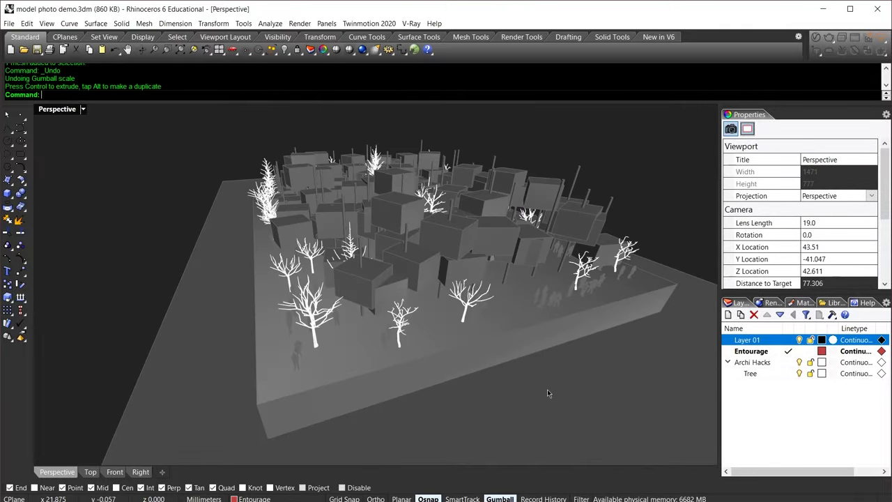
{"action": "type", "text": "unlock"}
{"action": "key", "text": "Return"}
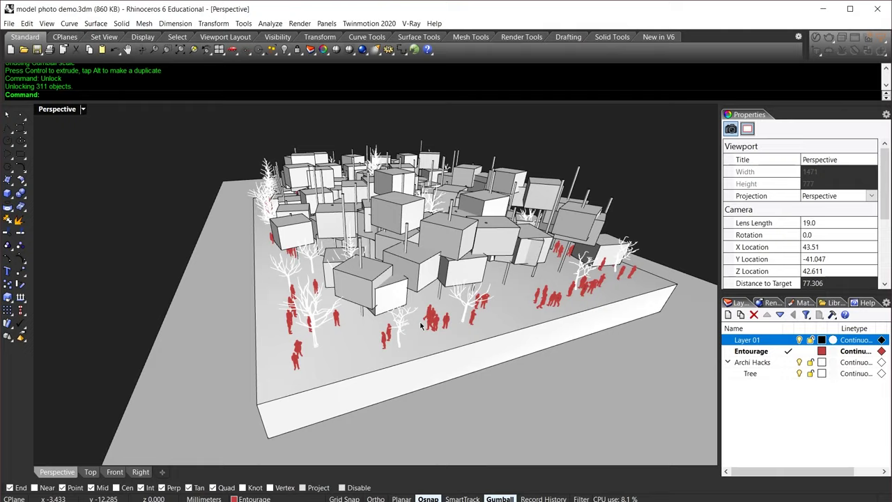
{"action": "right_click_drag", "start_coordinate": [420, 325], "coordinate": [429, 327]}
{"action": "scroll", "coordinate": [430, 327], "scroll_direction": "down", "scroll_amount": 6}
{"action": "scroll", "coordinate": [382, 278], "scroll_direction": "up", "scroll_amount": 4}
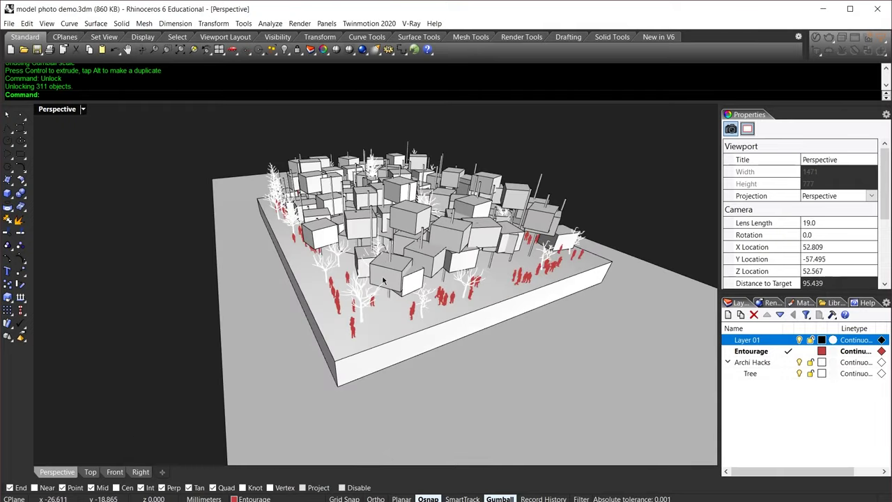
{"action": "right_click_drag", "start_coordinate": [382, 280], "coordinate": [363, 340]}
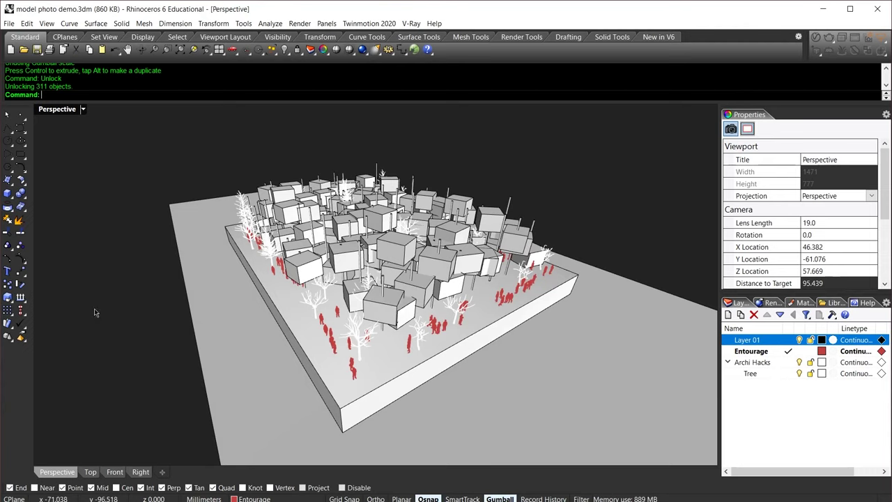
{"action": "right_click_drag", "start_coordinate": [444, 337], "coordinate": [412, 335]}
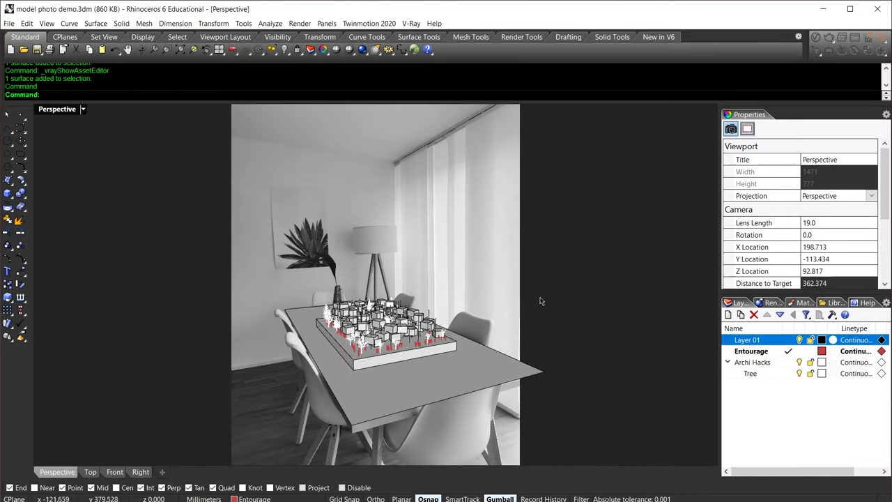
- Hide the tabletop plane so the photographed table shows beneath the model
{"action": "left_click", "coordinate": [498, 382]}
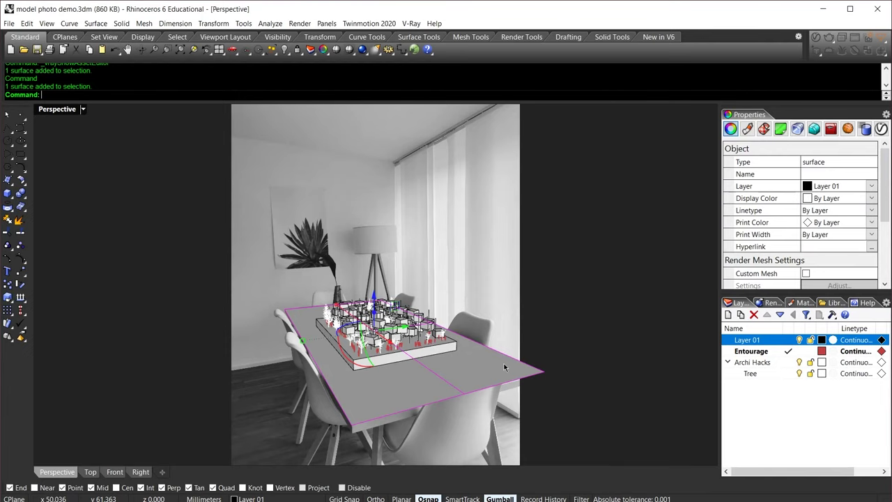
{"action": "key", "text": "ctrl+h"}
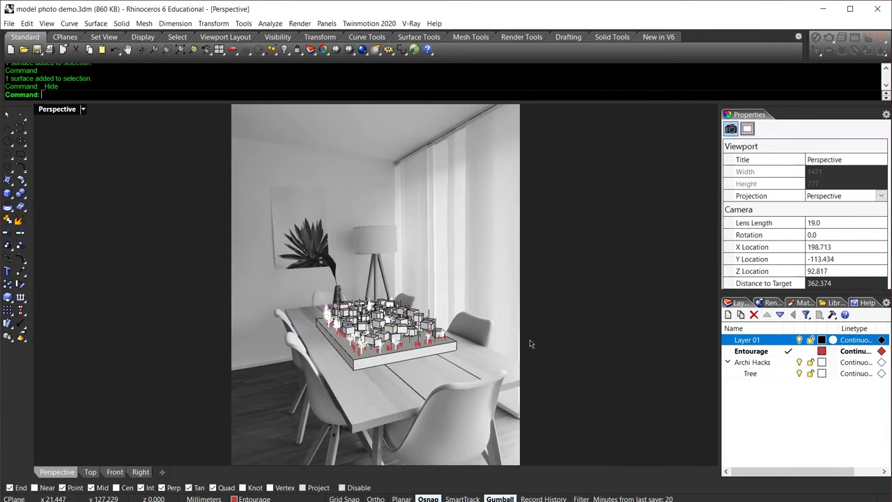
- Move the whole model with its trees and entourage aside to expose the photographed tabletop, and undo the move
{"action": "left_click_drag", "start_coordinate": [506, 257], "coordinate": [380, 374]}
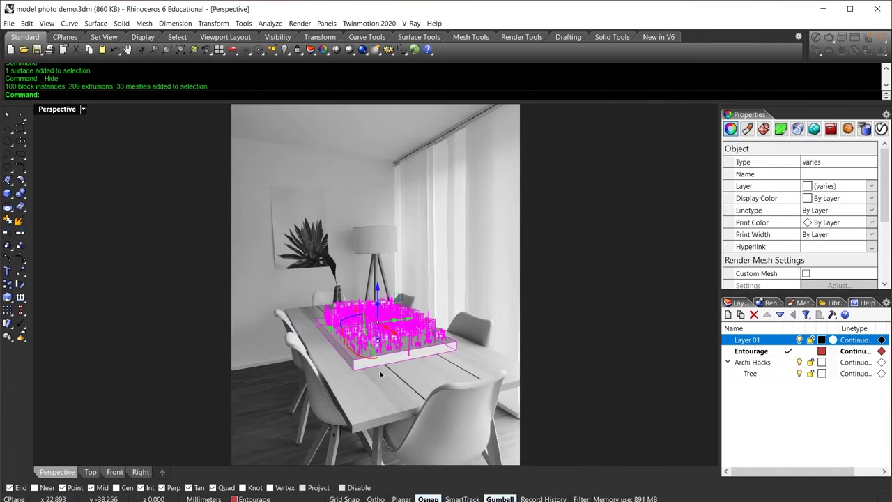
{"action": "left_click_drag", "start_coordinate": [407, 320], "coordinate": [159, 363]}
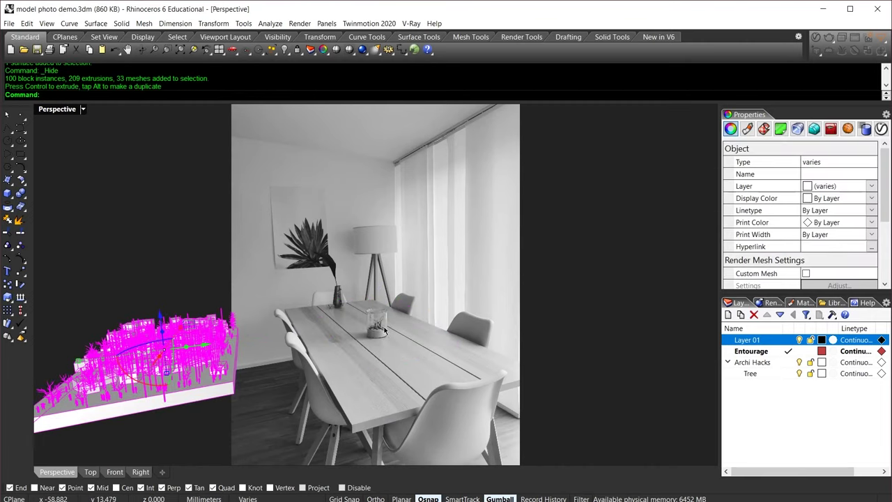
{"action": "key", "text": "ctrl+z"}
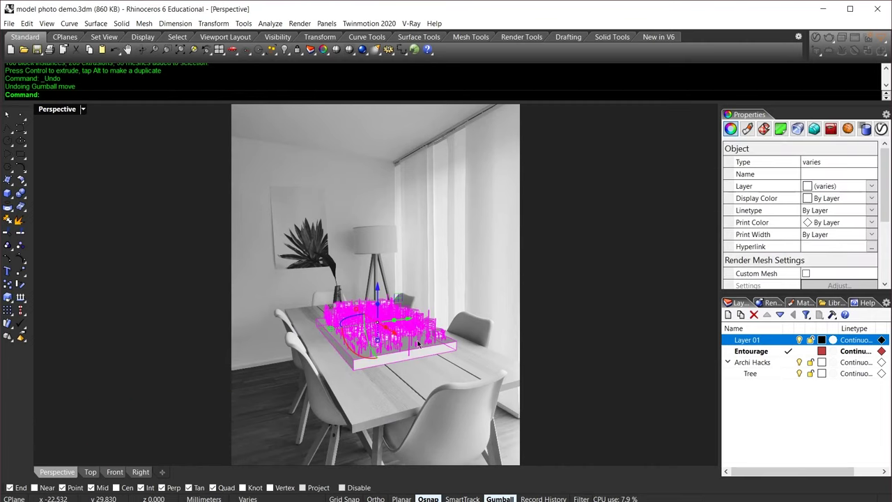
- Try small shifts of the whole model with its trees and entourage along the photographed table, and undo each move
{"action": "left_click", "coordinate": [272, 315]}
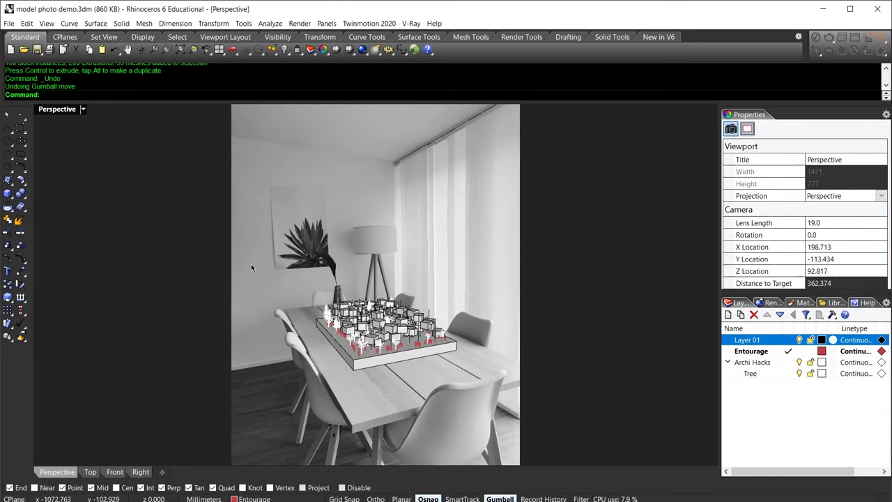
{"action": "left_click_drag", "start_coordinate": [251, 263], "coordinate": [499, 403]}
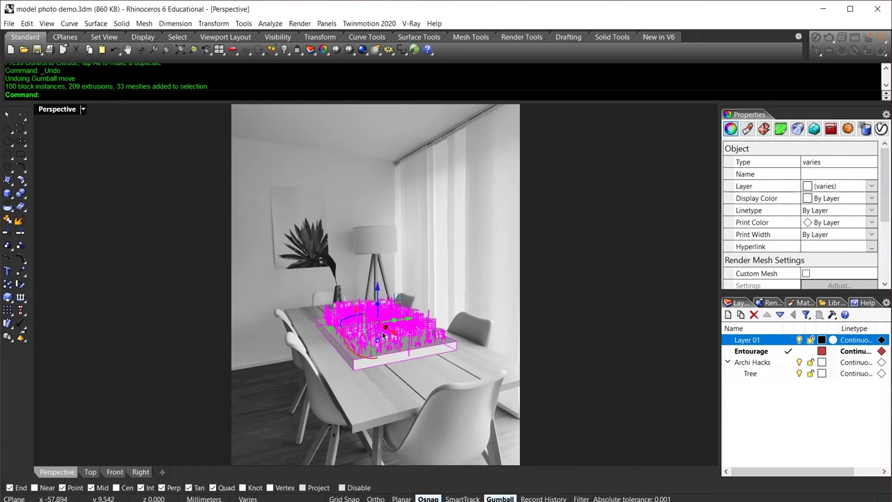
{"action": "left_click_drag", "start_coordinate": [392, 336], "coordinate": [407, 346]}
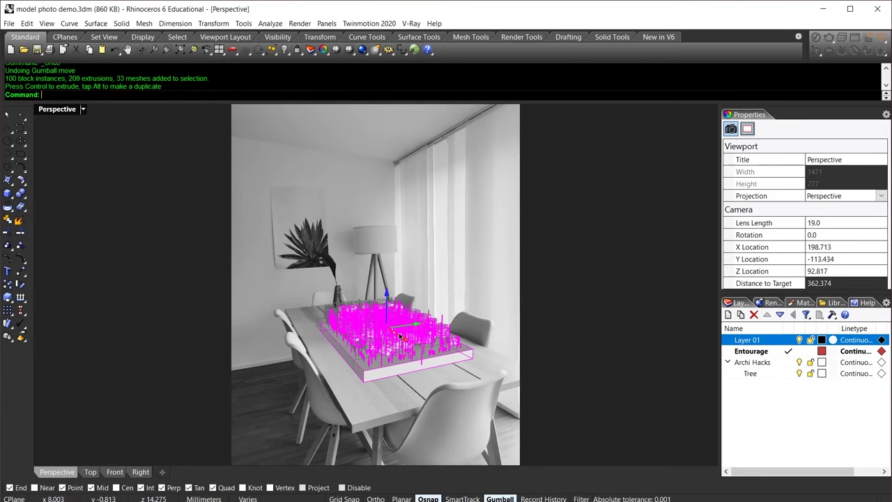
{"action": "left_click", "coordinate": [439, 229]}
{"action": "key", "text": "ctrl+z"}
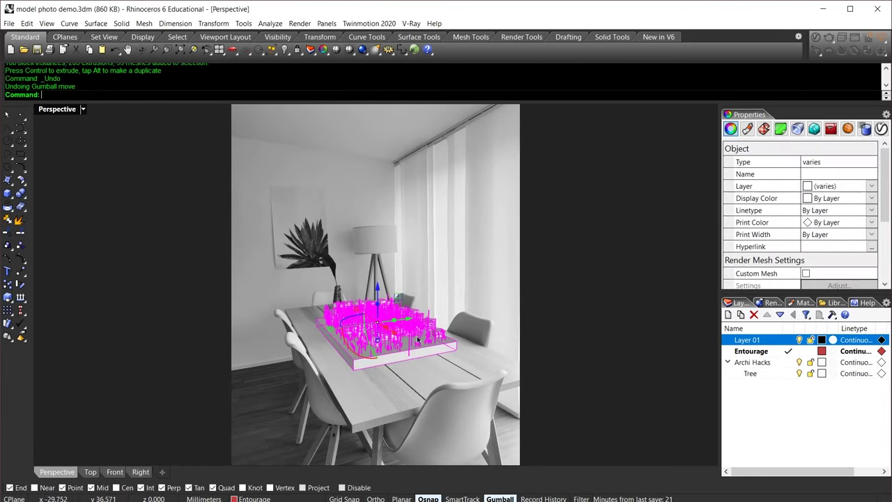
{"action": "left_click_drag", "start_coordinate": [397, 338], "coordinate": [402, 342]}
{"action": "left_click", "coordinate": [468, 251]}
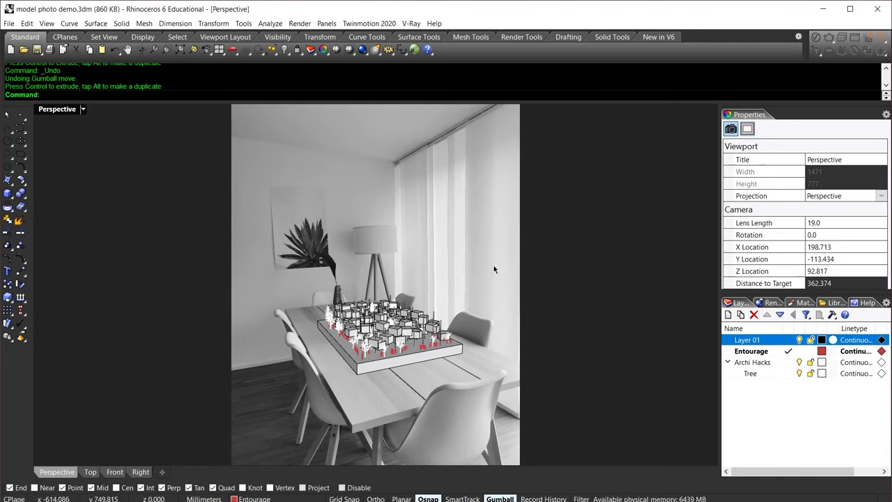
{"action": "key", "text": "ctrl+z"}
- Show the hidden tabletop plane again beneath the model
{"action": "key", "text": "ctrl+shift+h"}
{"action": "left_click", "coordinate": [471, 360]}
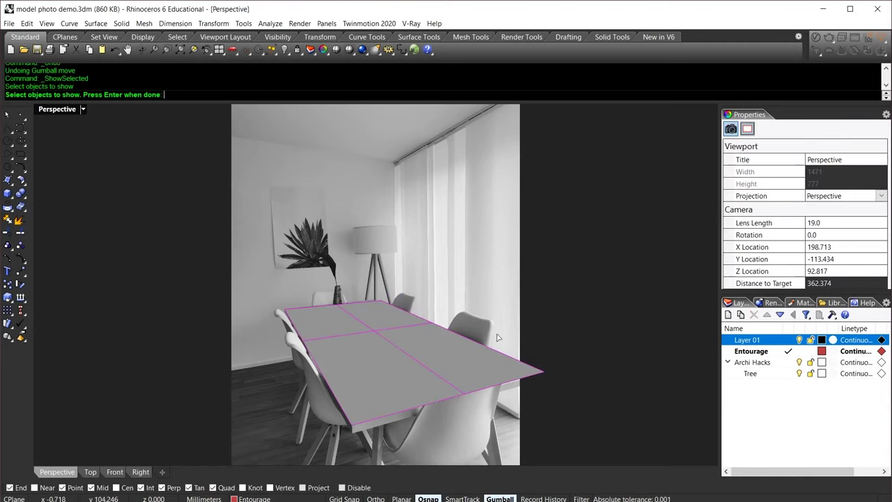
{"action": "key", "text": "Return"}
{"action": "left_click", "coordinate": [528, 264]}
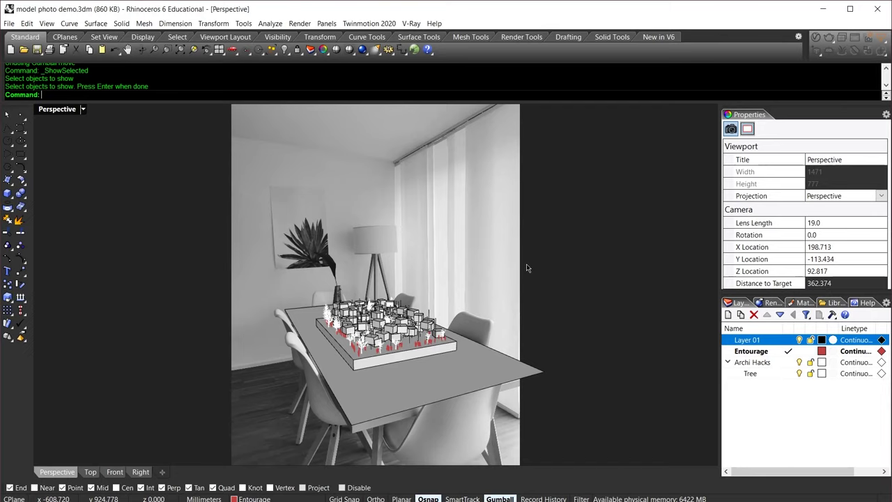
- Create a rectangular light spanning the tabletop plane by snapping to three of its corners
{"action": "left_click", "coordinate": [881, 37]}
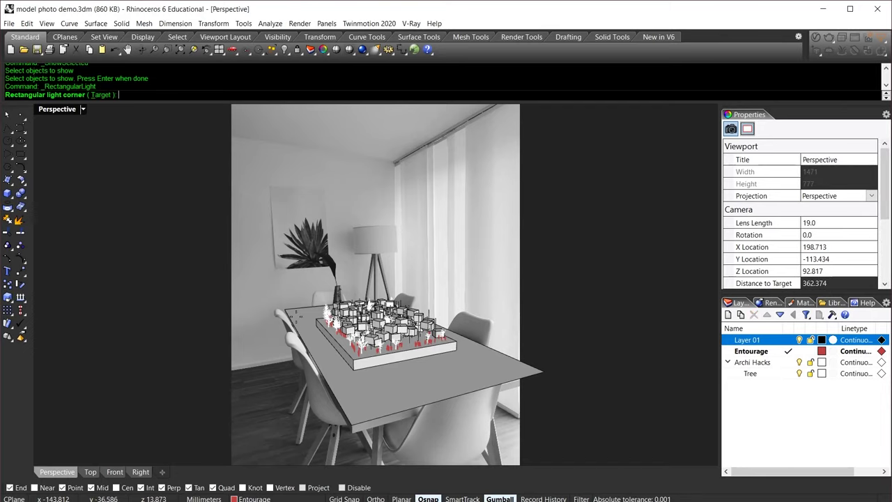
{"action": "left_click", "coordinate": [285, 309]}
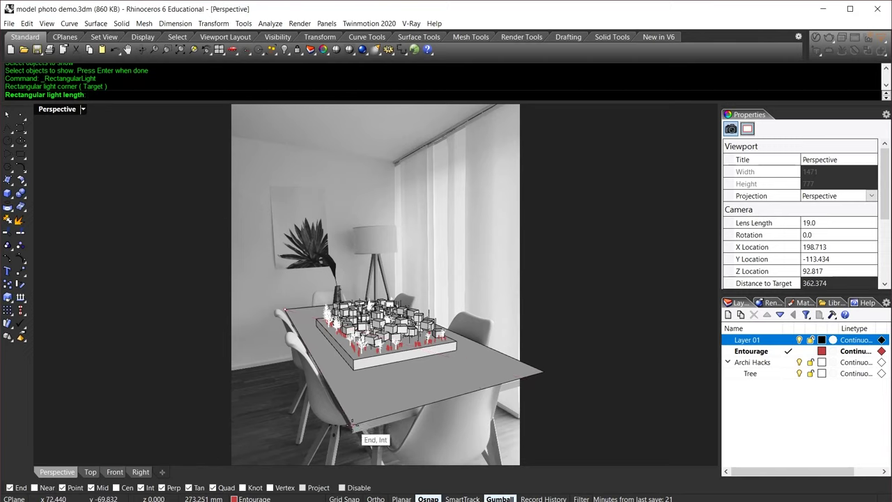
{"action": "left_click", "coordinate": [353, 425]}
{"action": "left_click", "coordinate": [541, 374]}
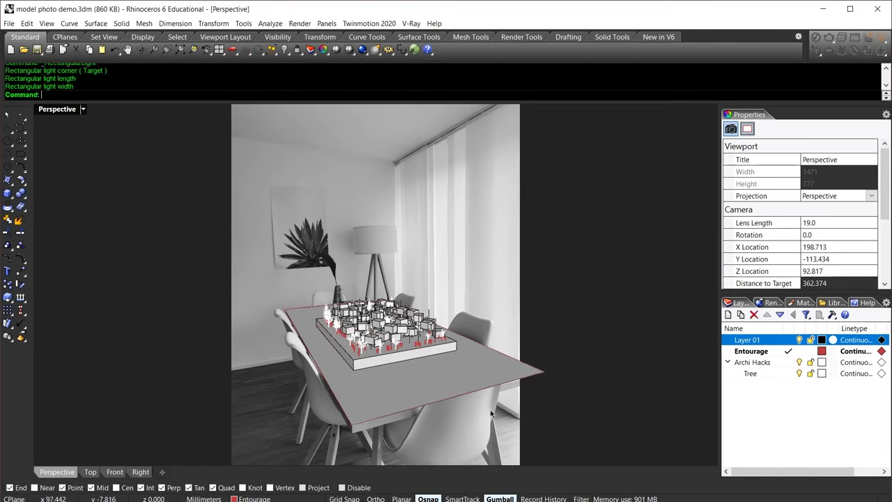
- Make Layer 01 the current layer and assign the rectangular light to it
{"action": "left_click", "coordinate": [537, 376]}
{"action": "left_click", "coordinate": [579, 404]}
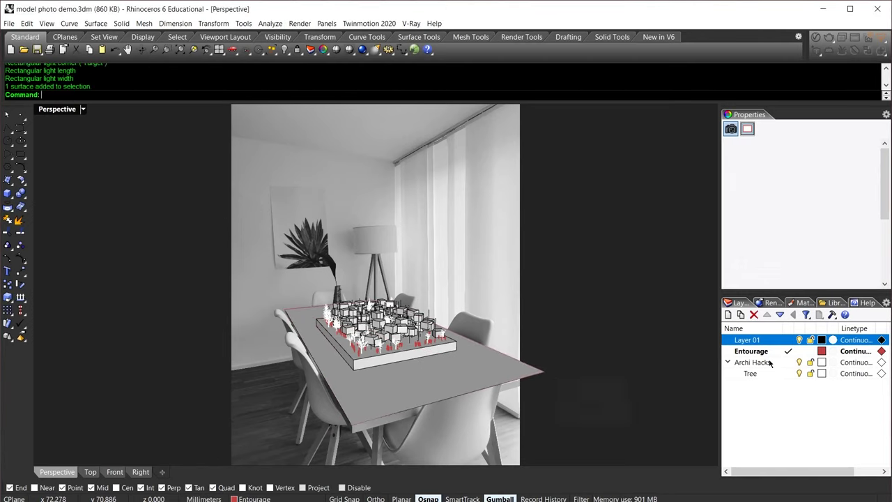
{"action": "right_click", "coordinate": [760, 340]}
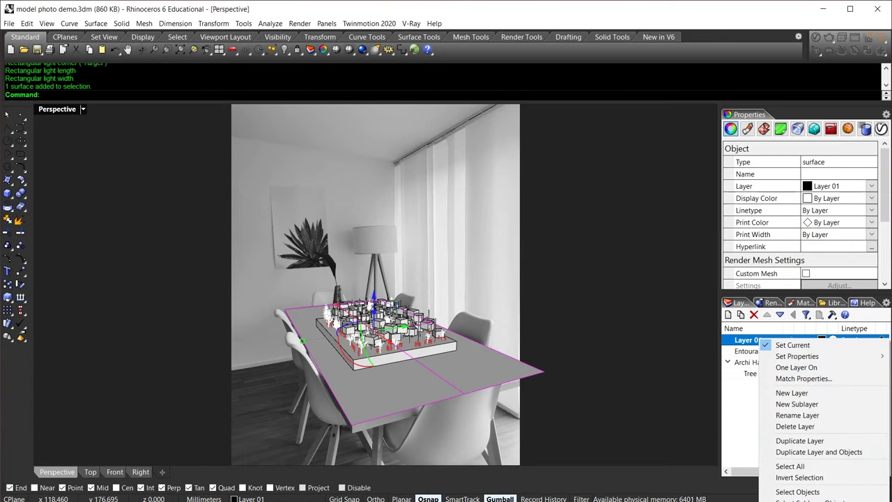
{"action": "left_click", "coordinate": [787, 368]}
{"action": "left_click_drag", "start_coordinate": [398, 329], "coordinate": [552, 273]}
{"action": "key", "text": "ctrl+z"}
{"action": "left_click", "coordinate": [512, 384], "text": "shift"}
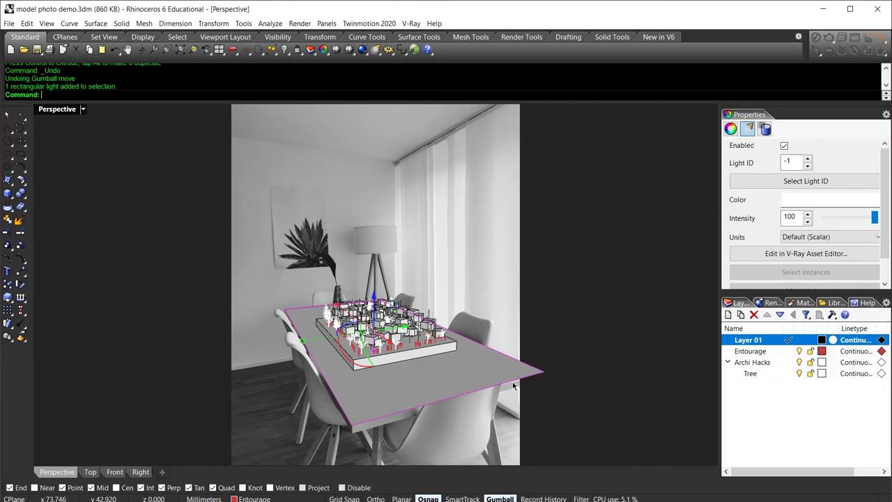
{"action": "right_click", "coordinate": [759, 340]}
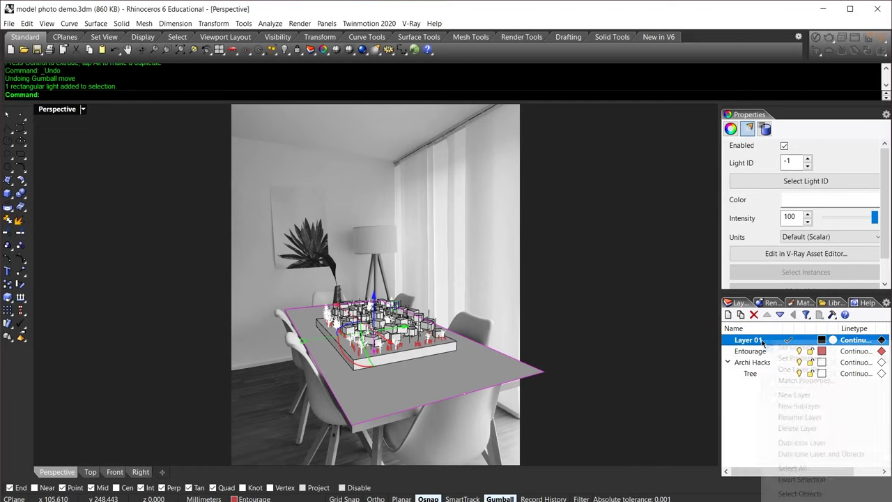
{"action": "left_click", "coordinate": [801, 500]}
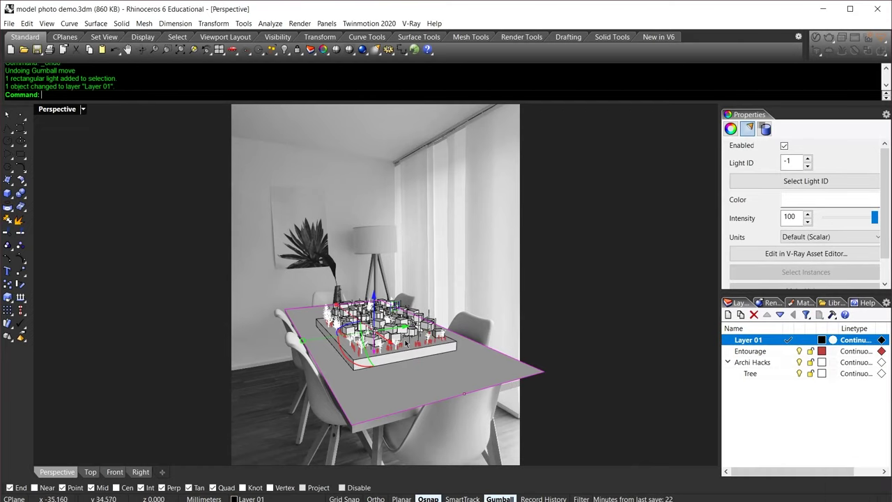
- Move the rectangular light off the table toward the window side and rotate it -90 degrees so it stands upright
{"action": "left_click_drag", "start_coordinate": [399, 336], "coordinate": [508, 340]}
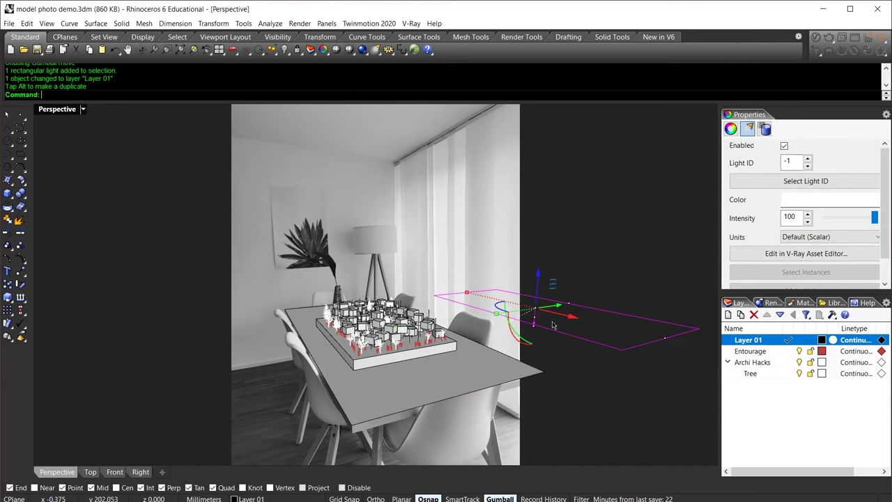
{"action": "left_click", "coordinate": [512, 340]}
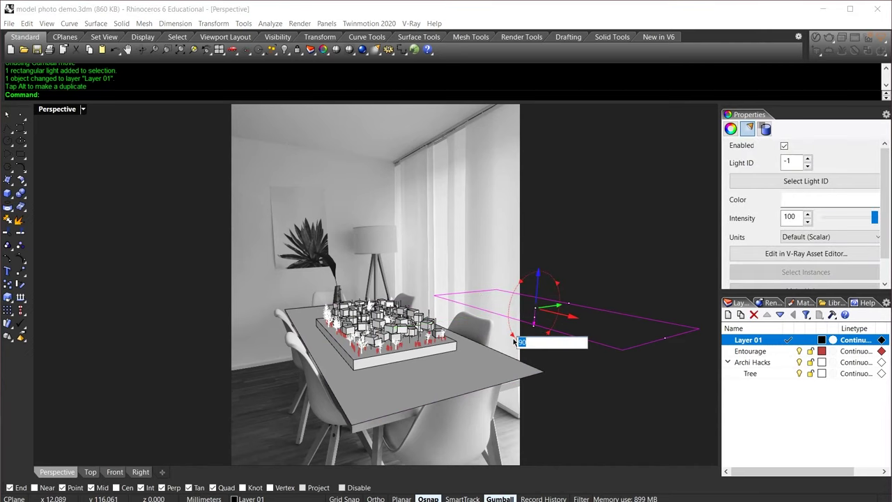
{"action": "type", "text": "-90"}
{"action": "key", "text": "Return"}
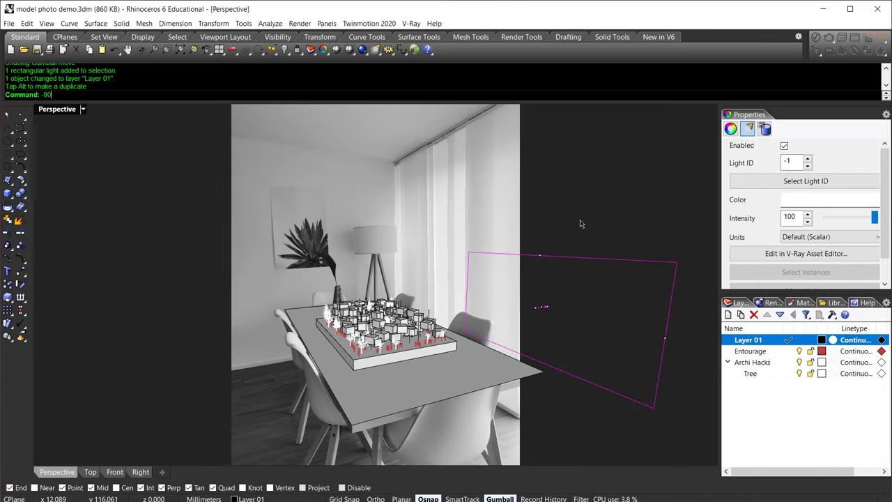
{"action": "key", "text": "Escape"}
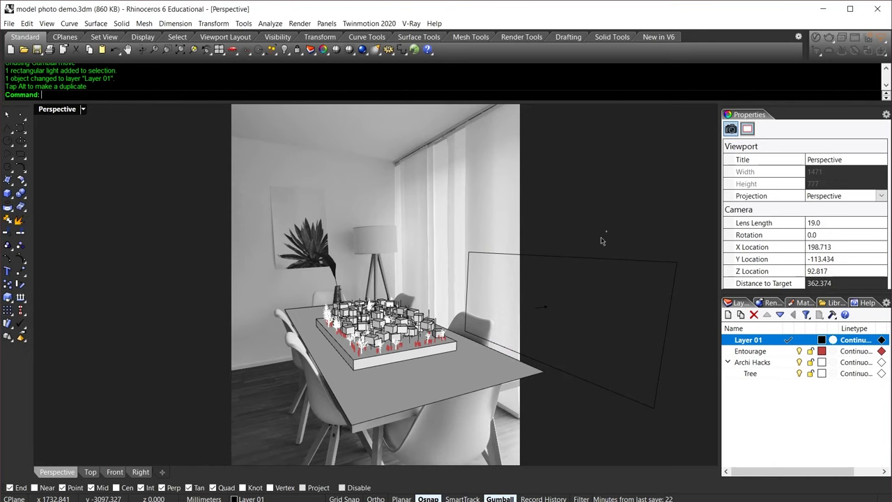
- Rotate the upright rectangular light 180 degrees so it faces the model
{"action": "left_click", "coordinate": [545, 307]}
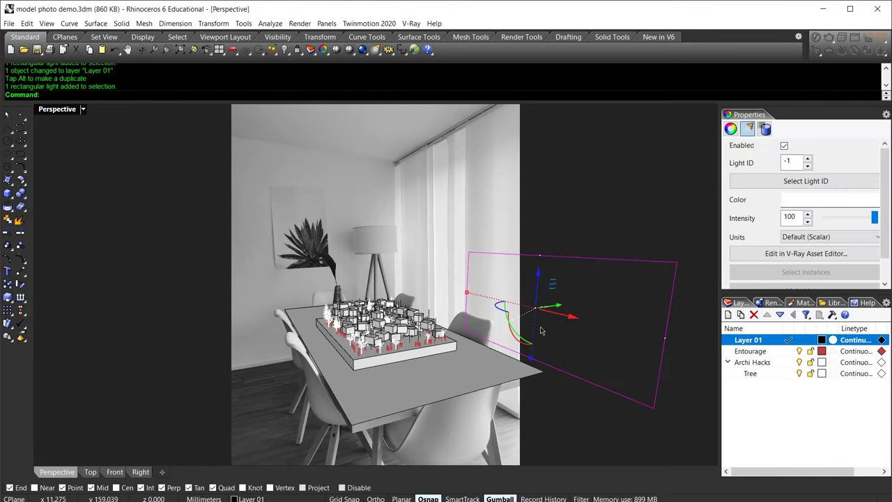
{"action": "left_click", "coordinate": [508, 331]}
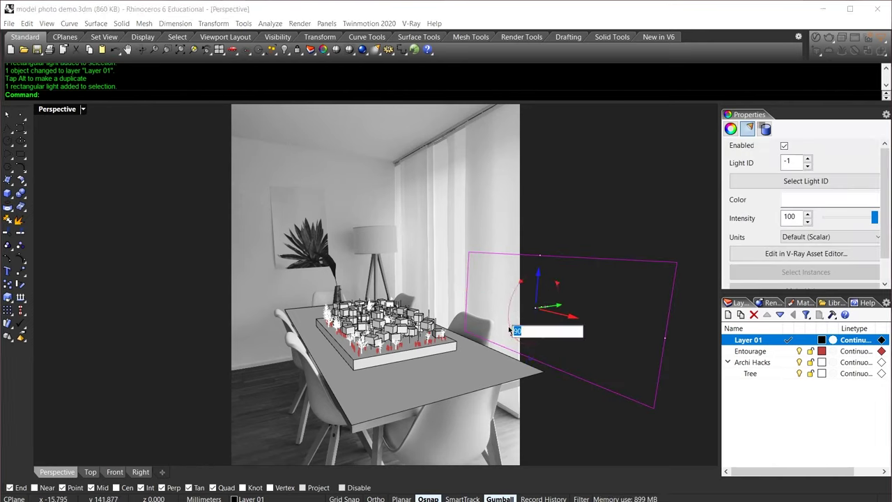
{"action": "type", "text": "180"}
{"action": "key", "text": "Return"}
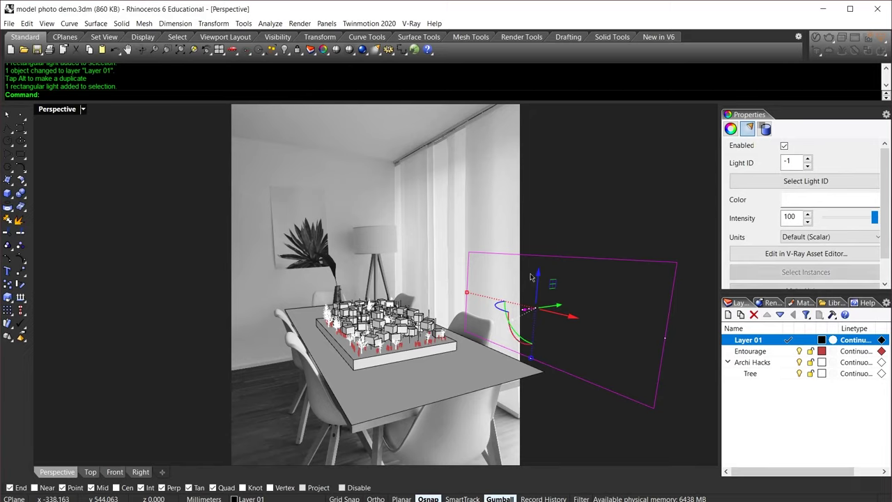
- Shift the light along the window wall, stretch it to about the curtain's height, and raise it
{"action": "left_click_drag", "start_coordinate": [569, 319], "coordinate": [487, 298]}
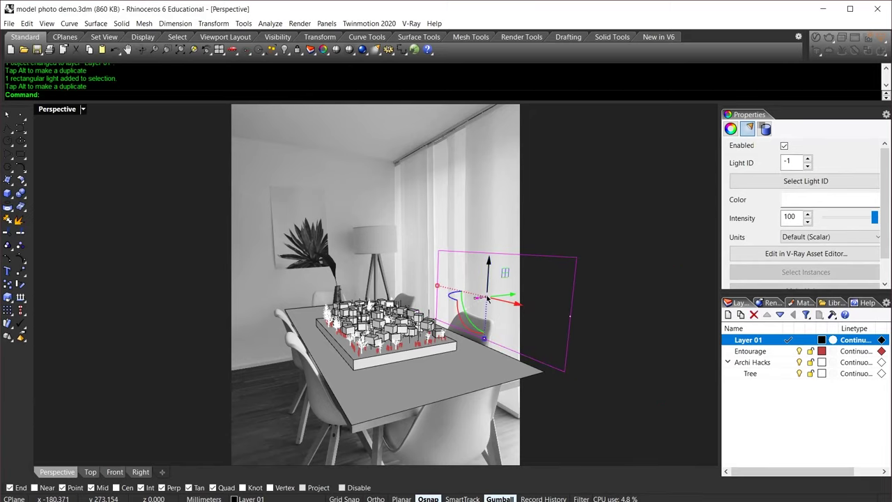
{"action": "left_click_drag", "start_coordinate": [486, 342], "coordinate": [481, 395]}
{"action": "left_click_drag", "start_coordinate": [490, 275], "coordinate": [491, 255]}
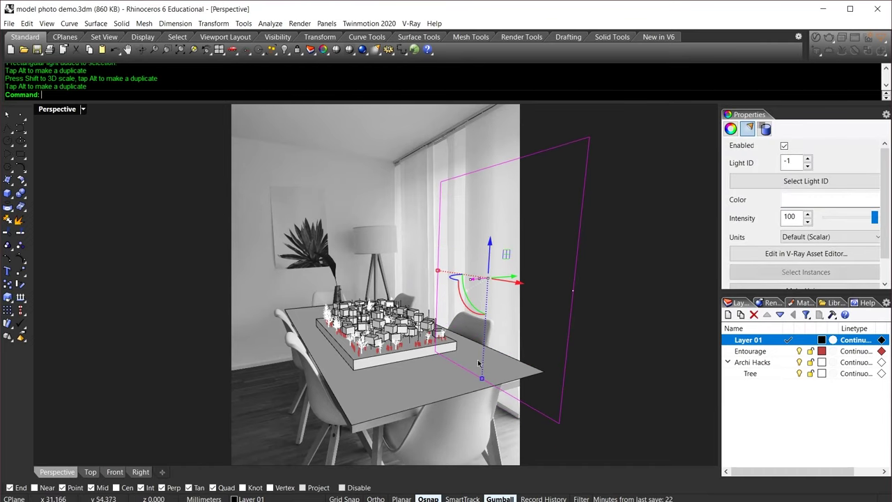
{"action": "left_click_drag", "start_coordinate": [480, 380], "coordinate": [479, 403]}
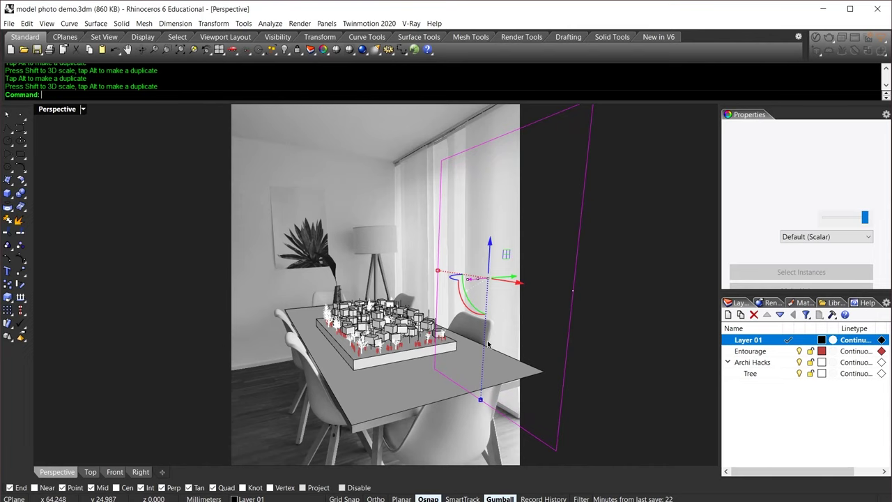
{"action": "left_click_drag", "start_coordinate": [491, 253], "coordinate": [491, 236]}
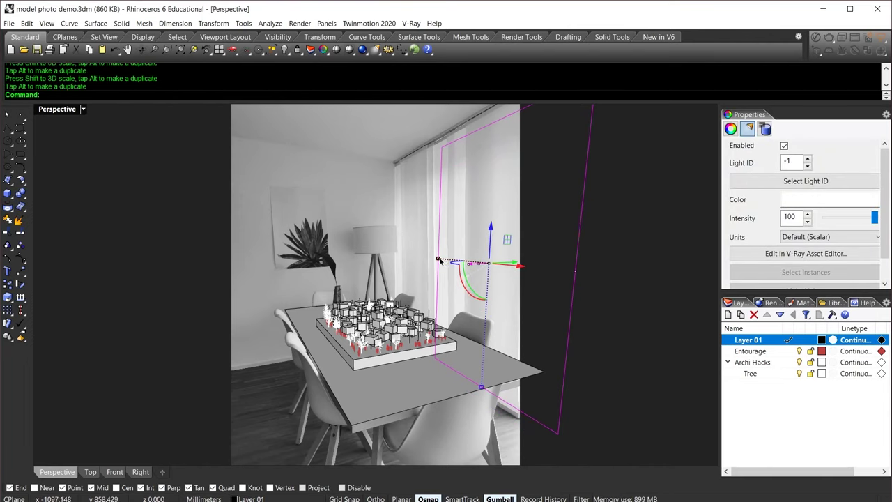
- Widen the light and slide it until its far edge meets the room corner, covering the curtained window
{"action": "left_click_drag", "start_coordinate": [438, 259], "coordinate": [410, 256]}
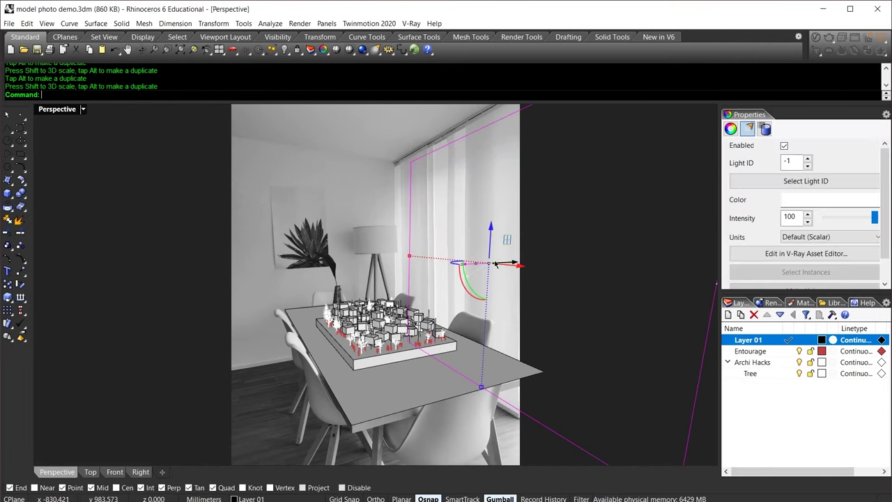
{"action": "left_click_drag", "start_coordinate": [518, 274], "coordinate": [483, 271]}
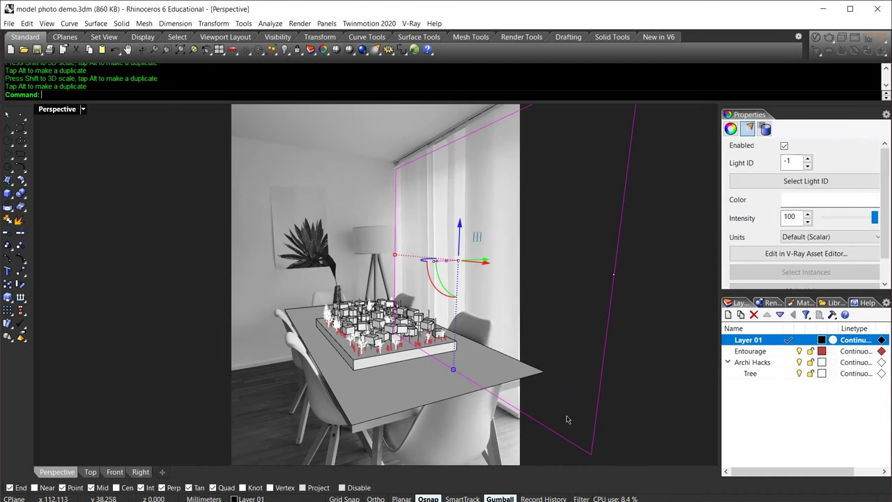
{"action": "left_click", "coordinate": [713, 377]}
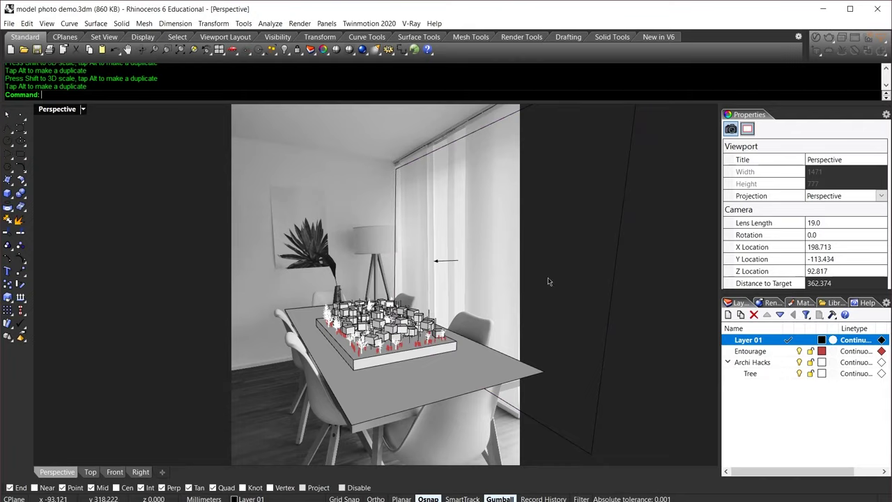
- Check the light against the photo in Drafting display mode, and return the view to Modeling mode
{"action": "left_click_drag", "start_coordinate": [520, 148], "coordinate": [521, 151]}
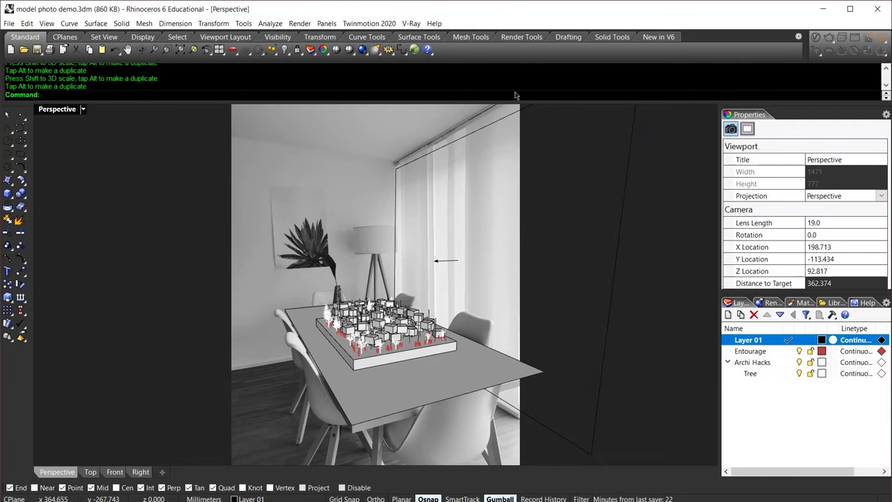
{"action": "key", "text": "ctrl+alt+d"}
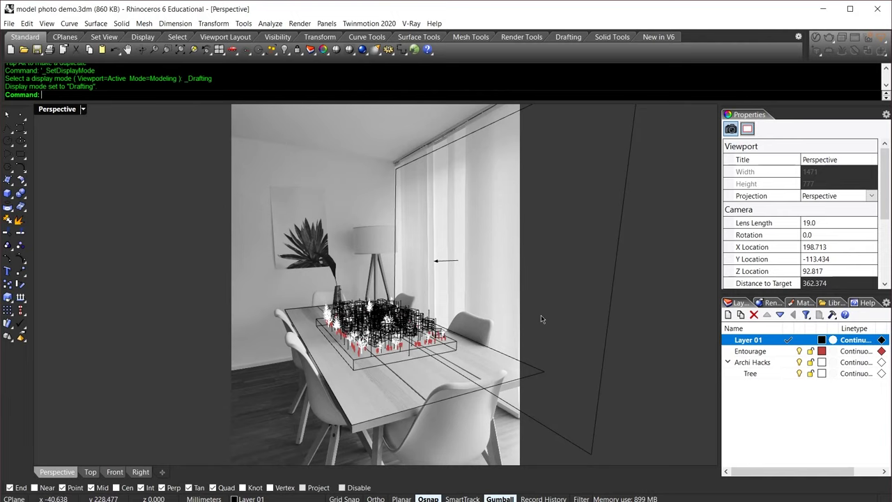
{"action": "key", "text": "ctrl+alt+m"}
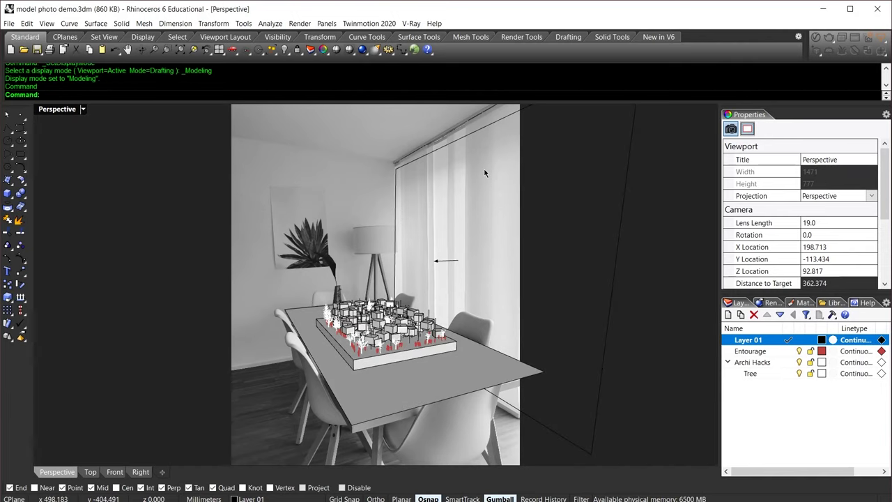
- Try moving the rectangular light farther out from the window, and undo the move
{"action": "left_click", "coordinate": [440, 145]}
{"action": "left_click", "coordinate": [509, 178]}
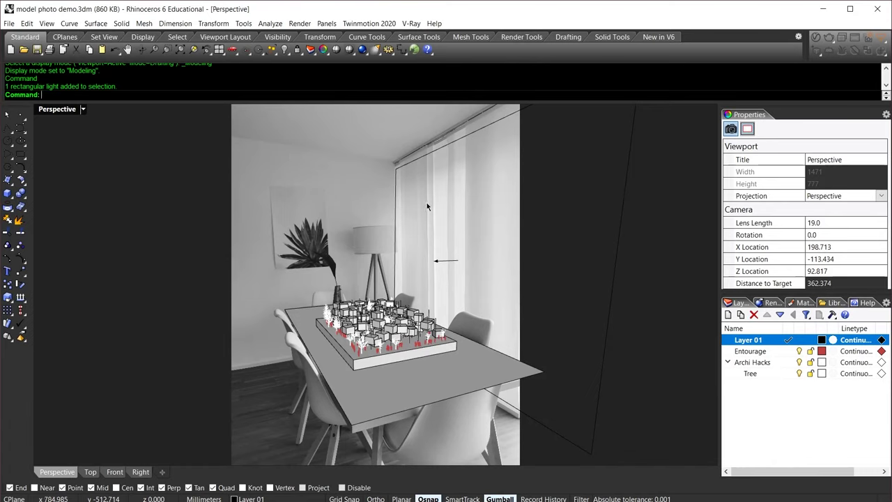
{"action": "left_click", "coordinate": [446, 260]}
{"action": "left_click_drag", "start_coordinate": [482, 260], "coordinate": [510, 260]}
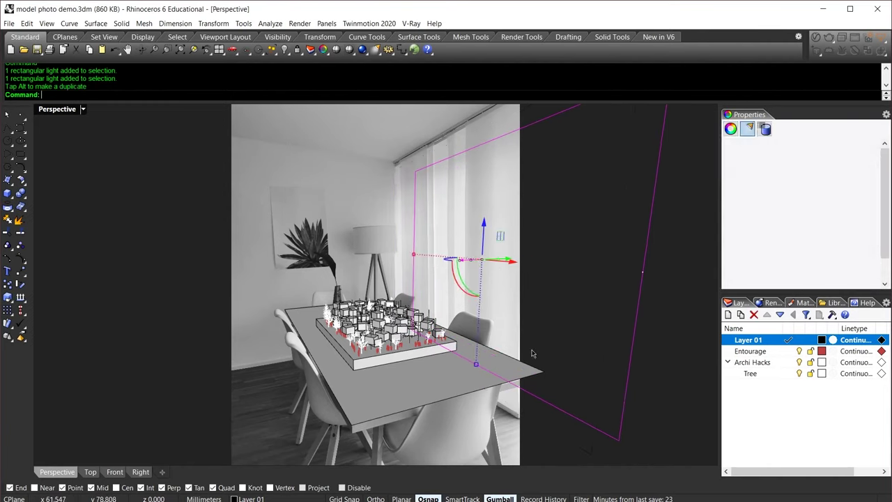
{"action": "key", "text": "ctrl+z"}
{"action": "left_click", "coordinate": [372, 191]}
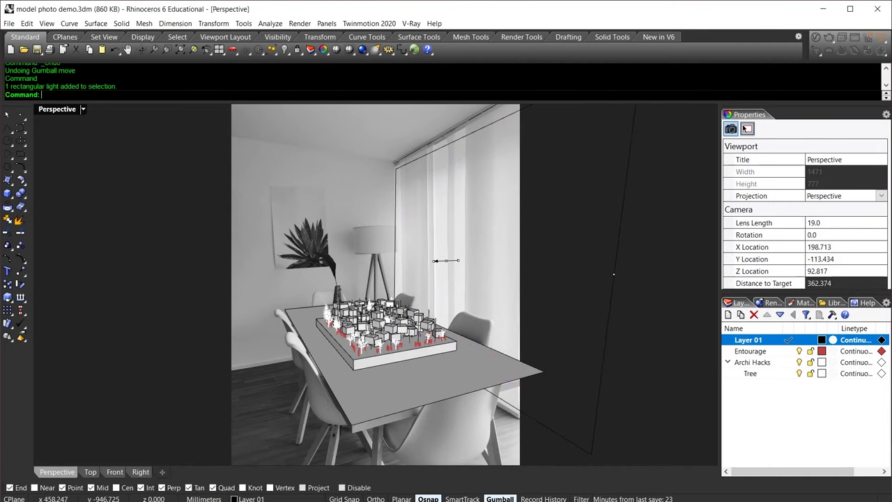
- Run a V-Ray production test render of the Perspective view, stop it, and open the V-Ray render settings
{"action": "left_click", "coordinate": [816, 37]}
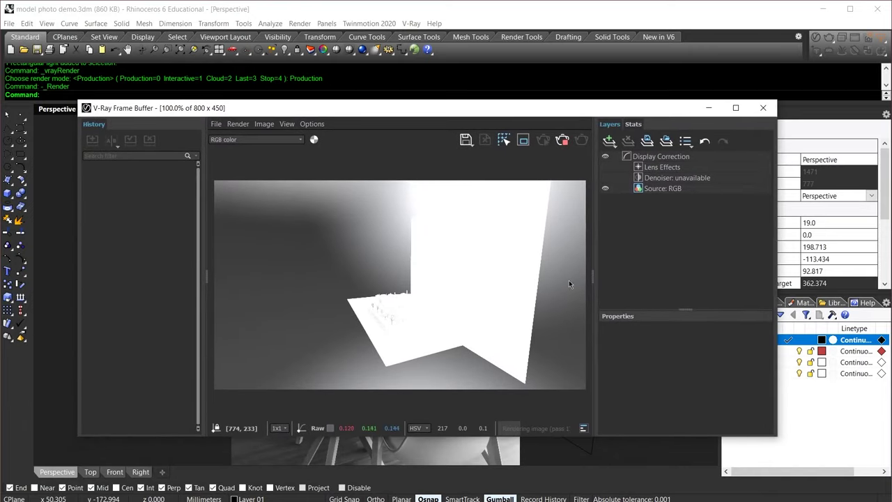
{"action": "left_click", "coordinate": [562, 141]}
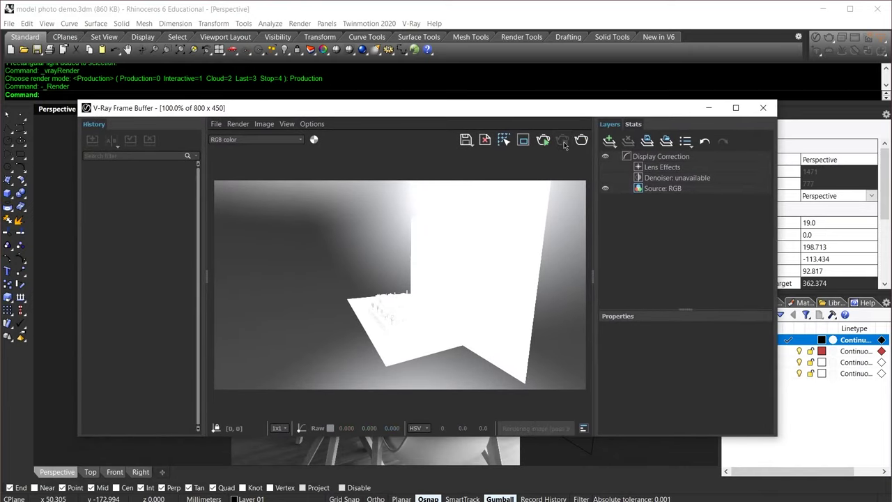
{"action": "left_click", "coordinate": [815, 37]}
{"action": "left_click", "coordinate": [184, 112]}
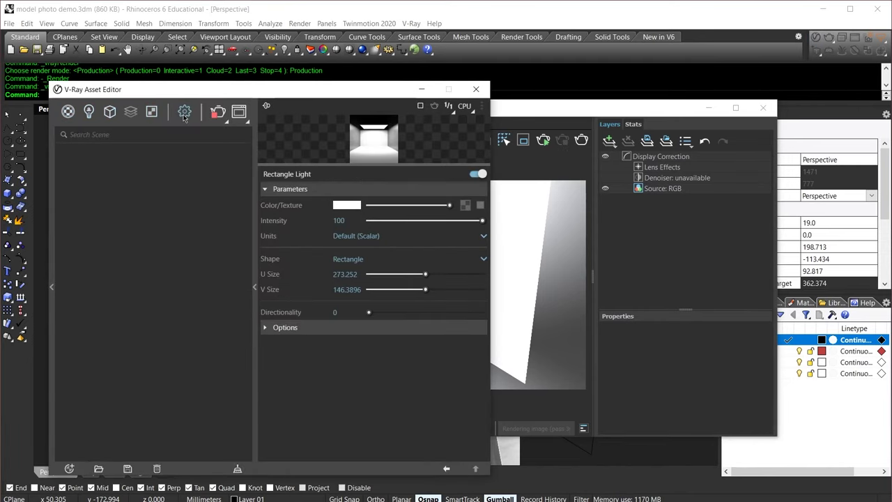
{"action": "left_click", "coordinate": [216, 117]}
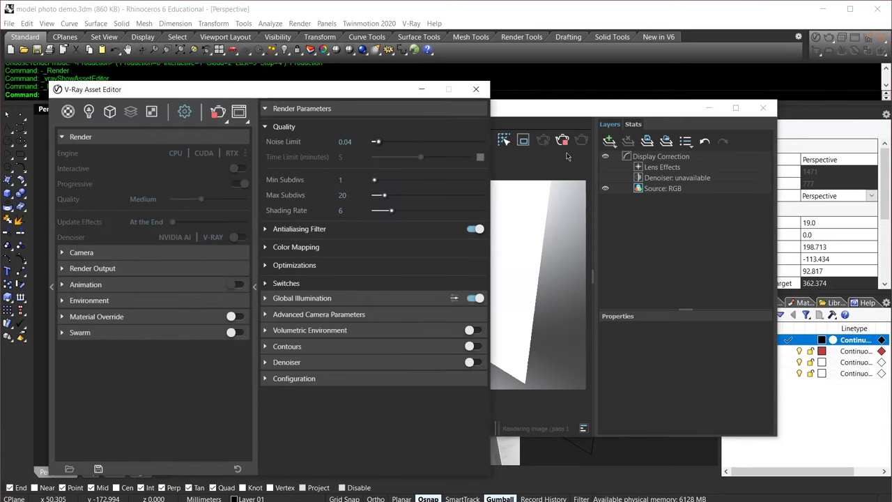
{"action": "left_click", "coordinate": [533, 167]}
{"action": "left_click", "coordinate": [255, 96]}
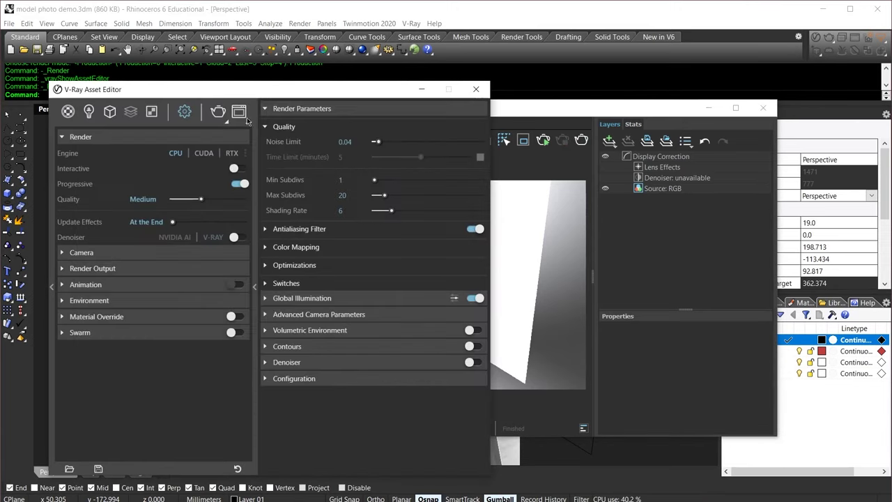
- Enable interactive rendering, expand the render camera settings, and start an interactive V-Ray render
{"action": "left_click", "coordinate": [235, 169]}
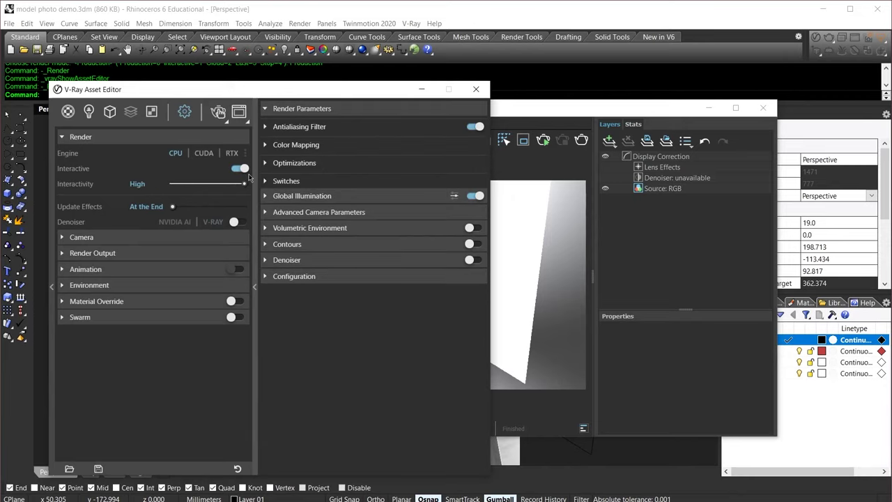
{"action": "left_click", "coordinate": [77, 238]}
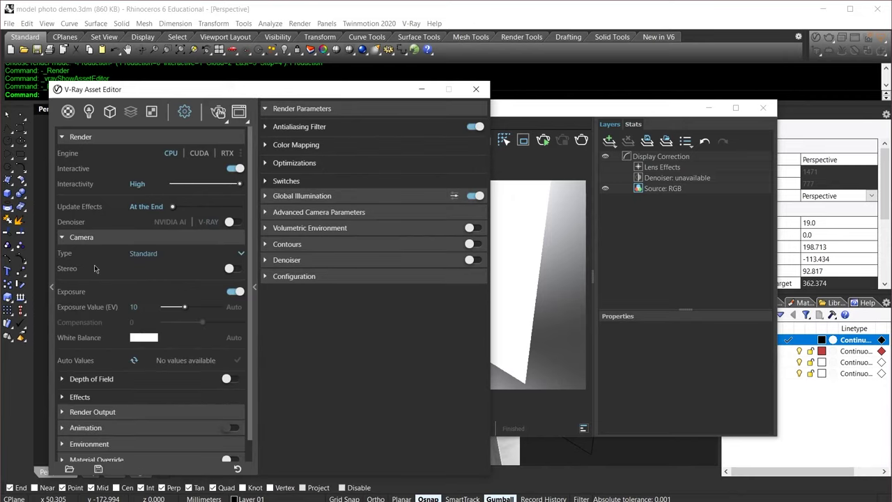
{"action": "left_click", "coordinate": [218, 111]}
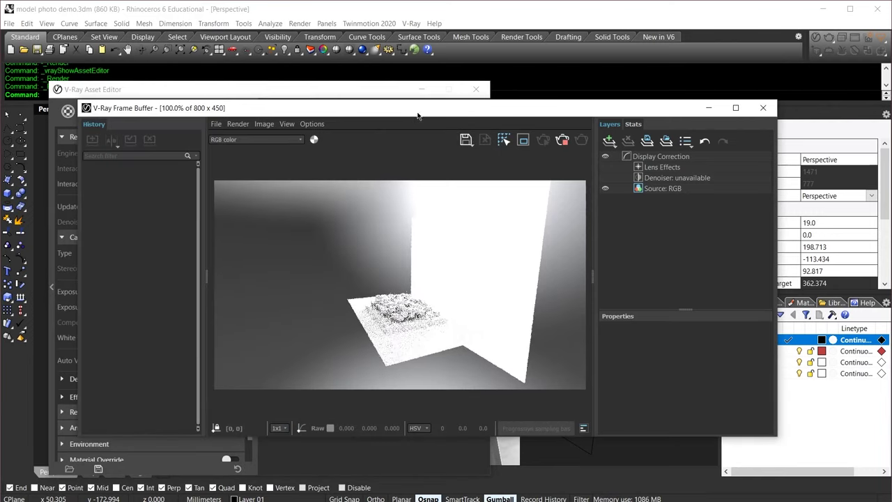
- Arrange the frame buffer beside the collapsed settings window, set the camera exposure value to 12.6, and check the model in the render
{"action": "left_click_drag", "start_coordinate": [419, 114], "coordinate": [705, 111]}
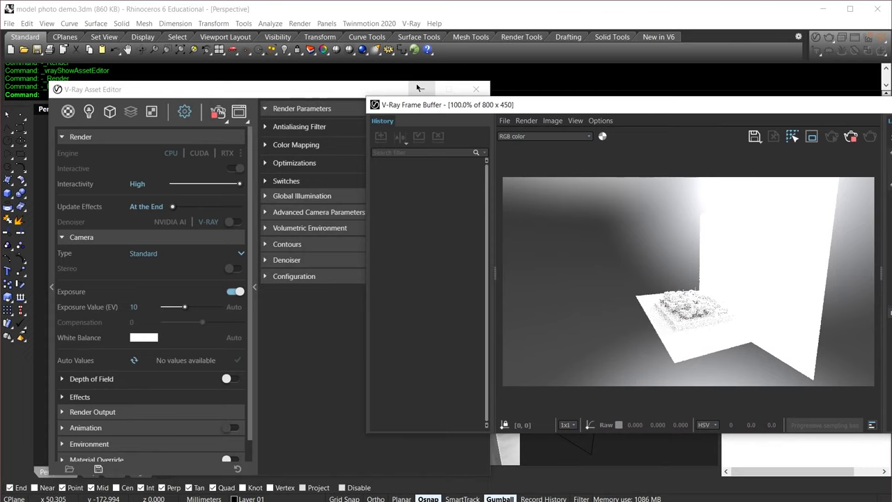
{"action": "left_click", "coordinate": [337, 113]}
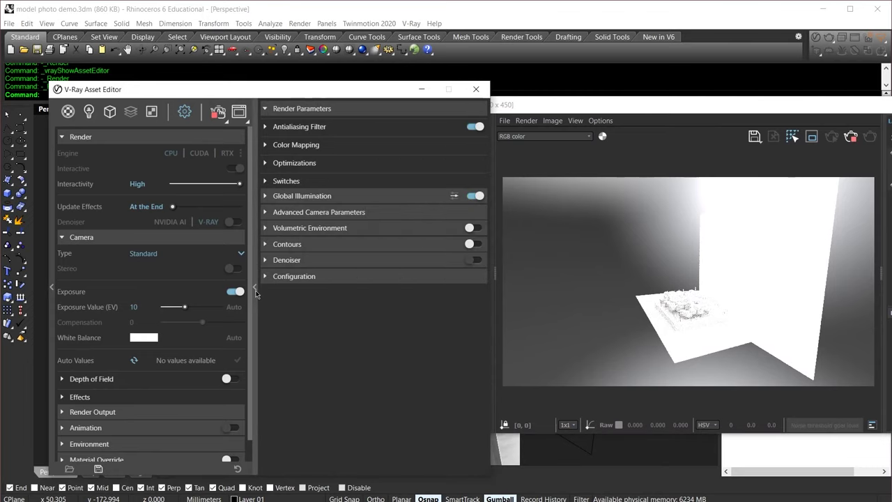
{"action": "left_click", "coordinate": [257, 290]}
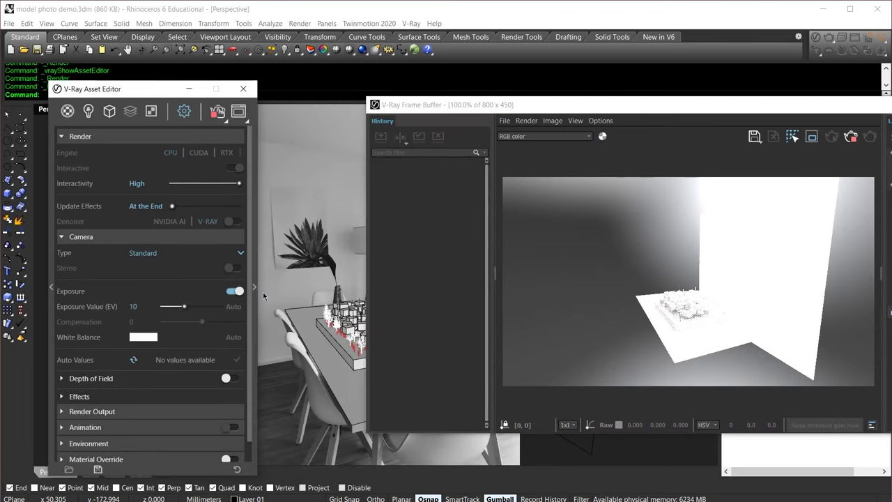
{"action": "left_click", "coordinate": [183, 309]}
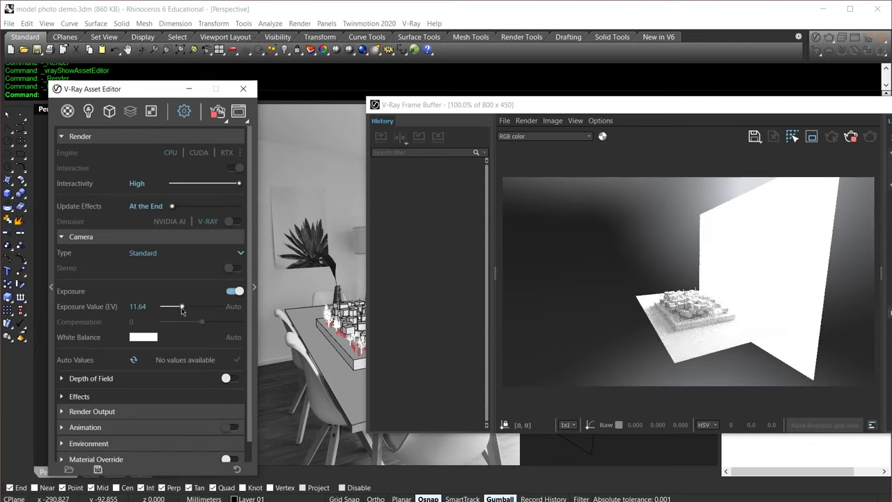
{"action": "left_click", "coordinate": [182, 308]}
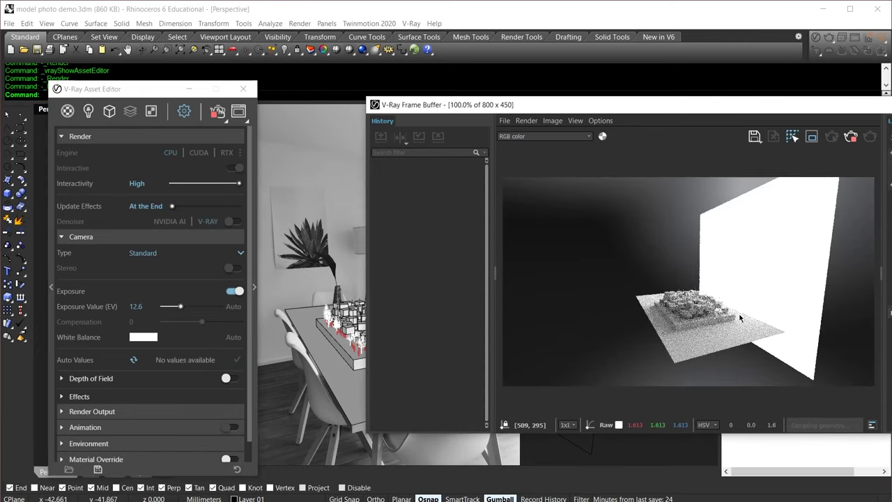
{"action": "scroll", "coordinate": [740, 318], "scroll_direction": "up", "scroll_amount": 1}
{"action": "scroll", "coordinate": [725, 351], "scroll_direction": "up", "scroll_amount": 1}
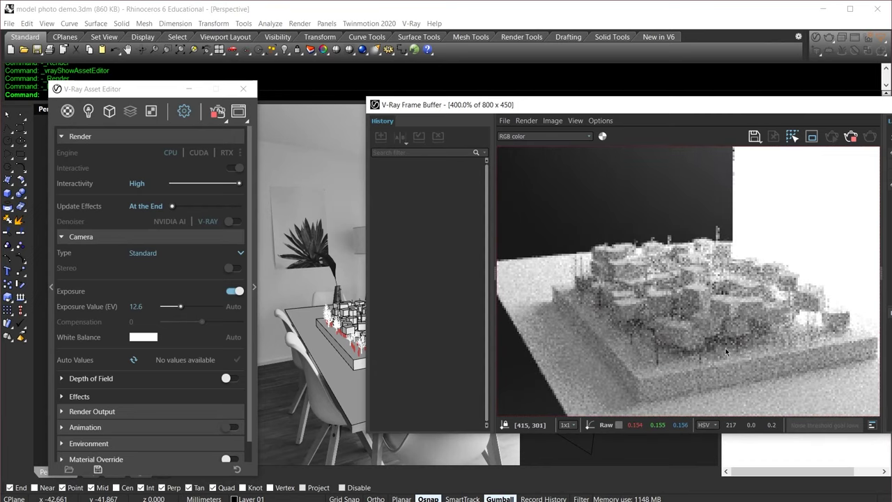
{"action": "scroll", "coordinate": [721, 356], "scroll_direction": "down", "scroll_amount": 1}
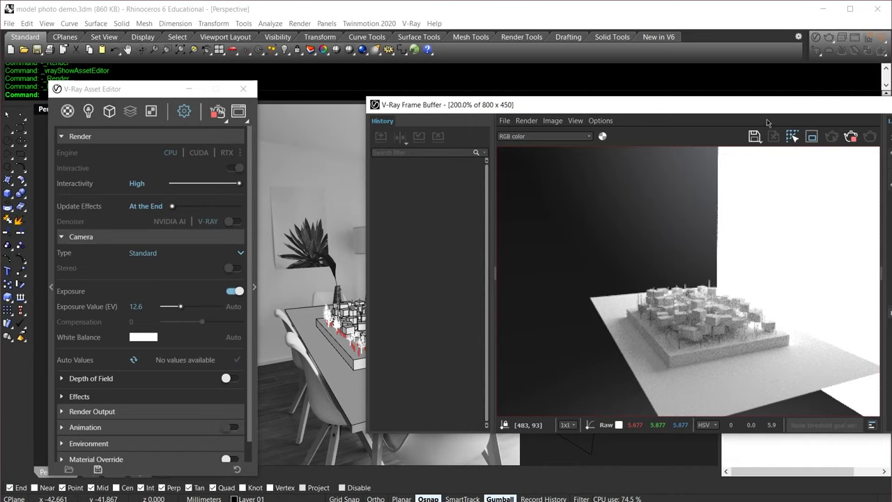
- Stop the interactive render and switch off the interactive and progressive rendering modes
{"action": "left_click_drag", "start_coordinate": [766, 111], "coordinate": [680, 72]}
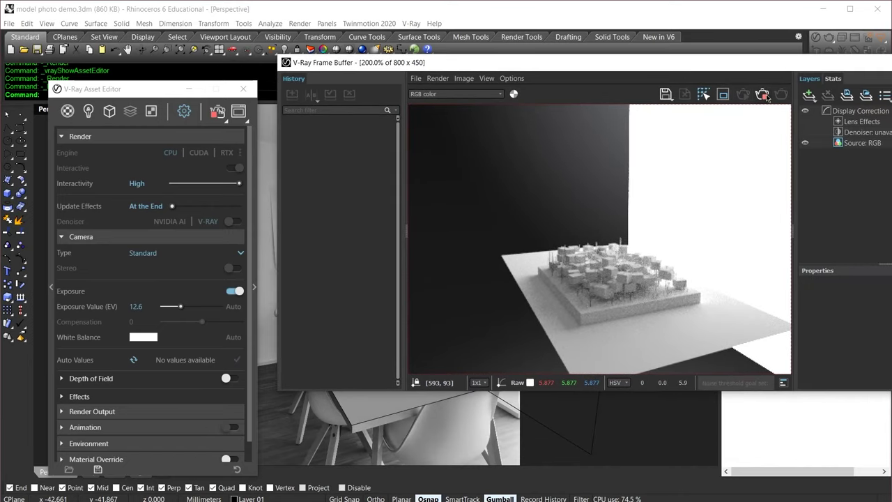
{"action": "left_click", "coordinate": [235, 168]}
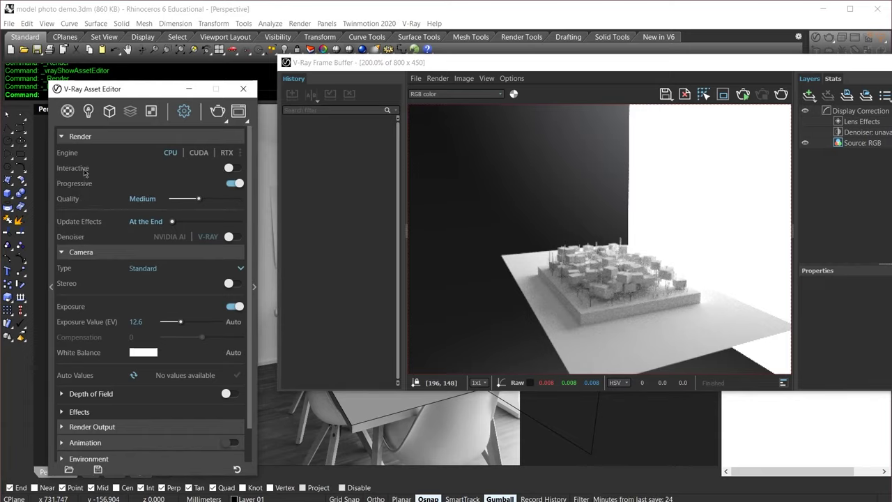
{"action": "left_click", "coordinate": [233, 183]}
- Set the render output's aspect ratio to Custom, enter an image width of 1920, and unlink the width from the height
{"action": "left_click", "coordinate": [90, 427]}
{"action": "scroll", "coordinate": [117, 421], "scroll_direction": "down", "scroll_amount": 3}
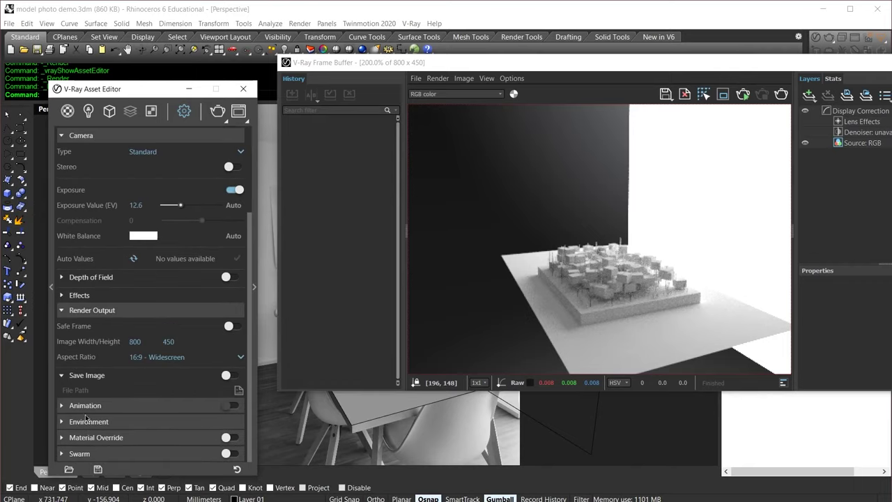
{"action": "left_click", "coordinate": [180, 359]}
{"action": "left_click", "coordinate": [154, 342]}
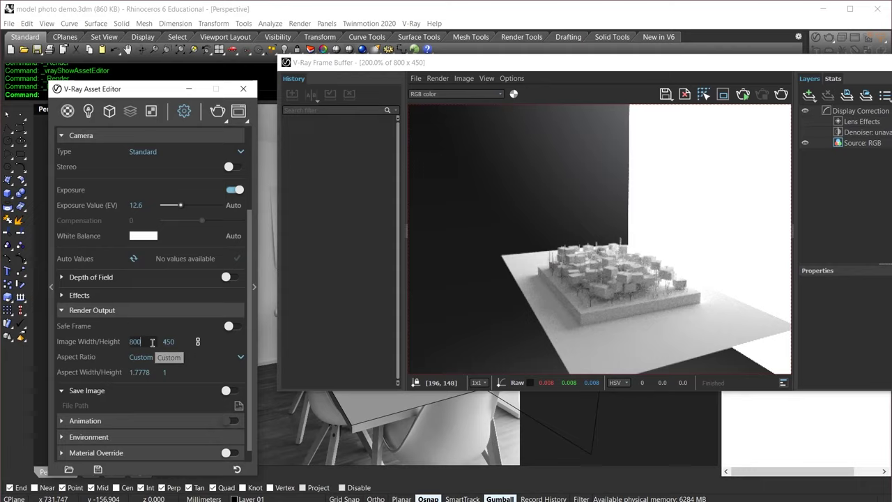
{"action": "double_click", "coordinate": [151, 342]}
{"action": "type", "text": "1920"}
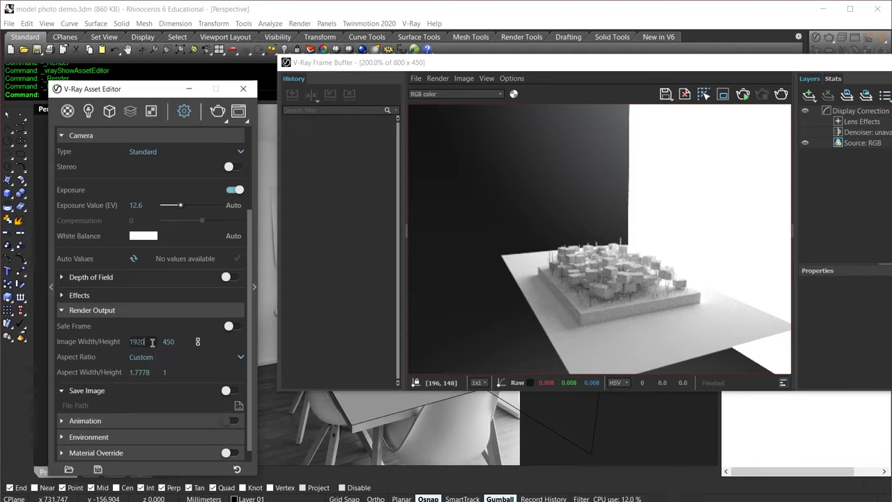
{"action": "key", "text": "Tab"}
{"action": "left_click", "coordinate": [198, 345]}
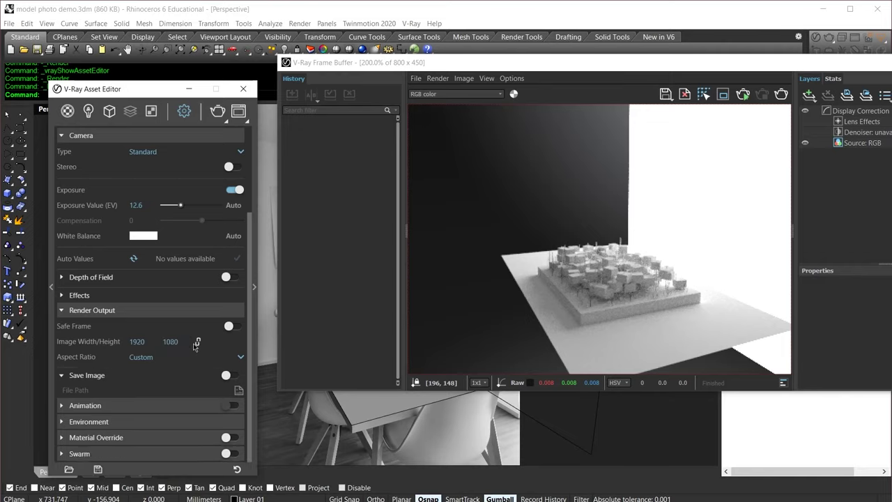
- Set the output image to 1080 pixels wide by 1920 high and start a production render
{"action": "left_click_drag", "start_coordinate": [148, 340], "coordinate": [88, 343]}
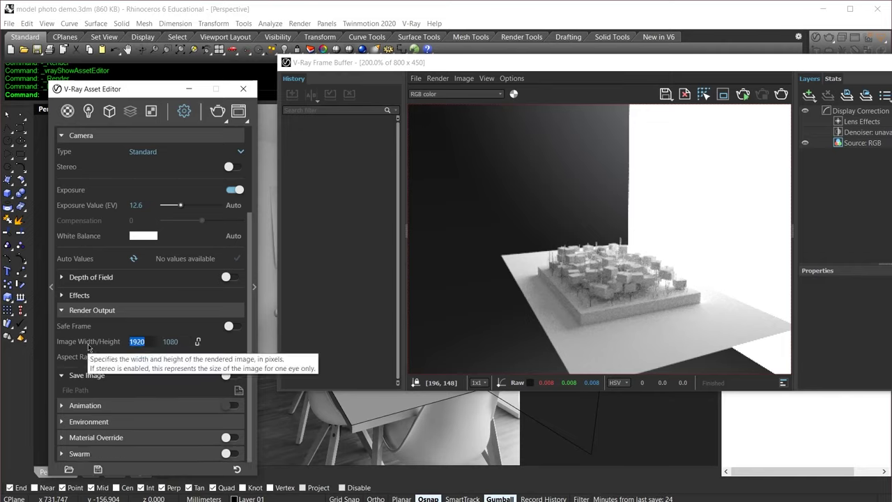
{"action": "type", "text": "1080"}
{"action": "key", "text": "Tab"}
{"action": "type", "text": "1920"}
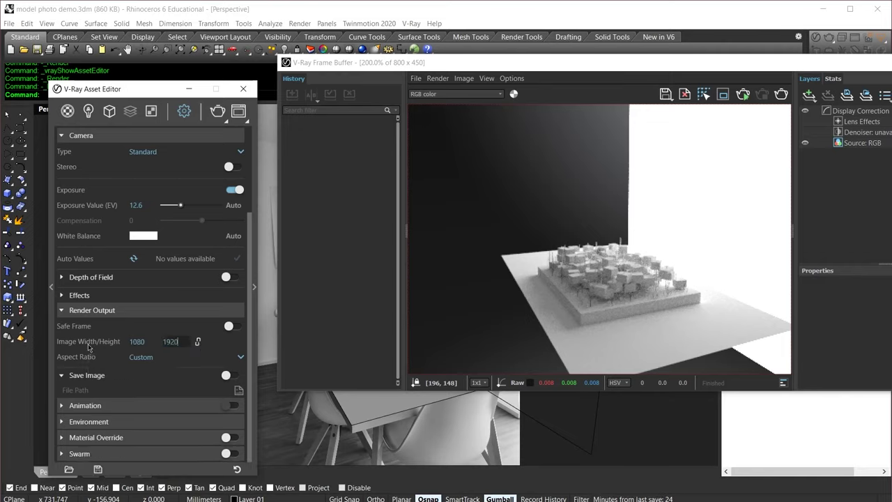
{"action": "left_click", "coordinate": [217, 112]}
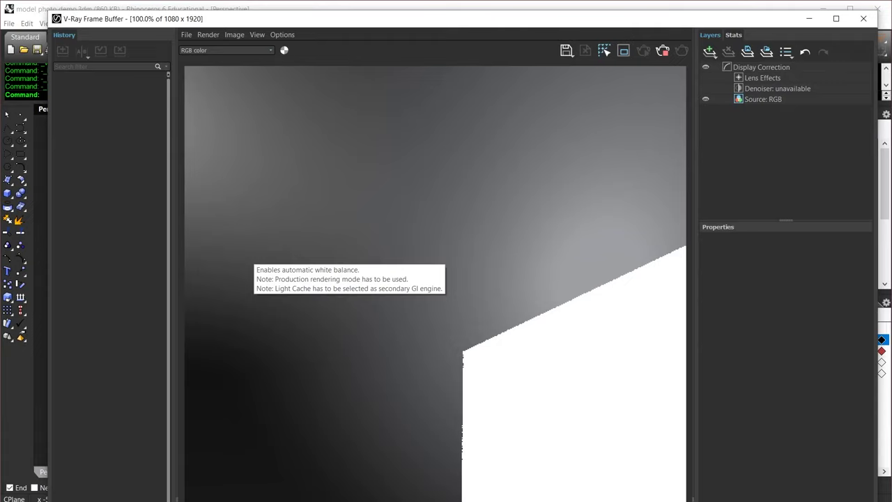
- Examine the buildings, trees, shadows and the side facing the window light up close in the finished render
{"action": "scroll", "coordinate": [435, 281], "scroll_direction": "up", "scroll_amount": 1}
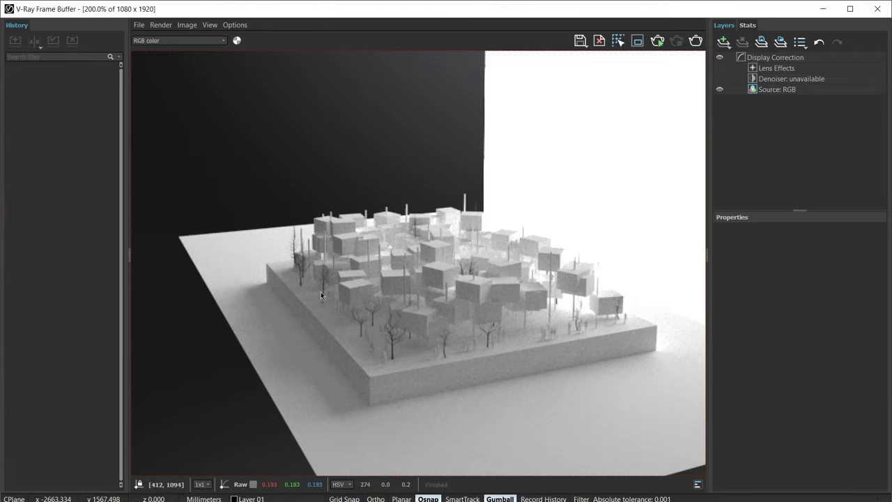
{"action": "double_click", "coordinate": [358, 331]}
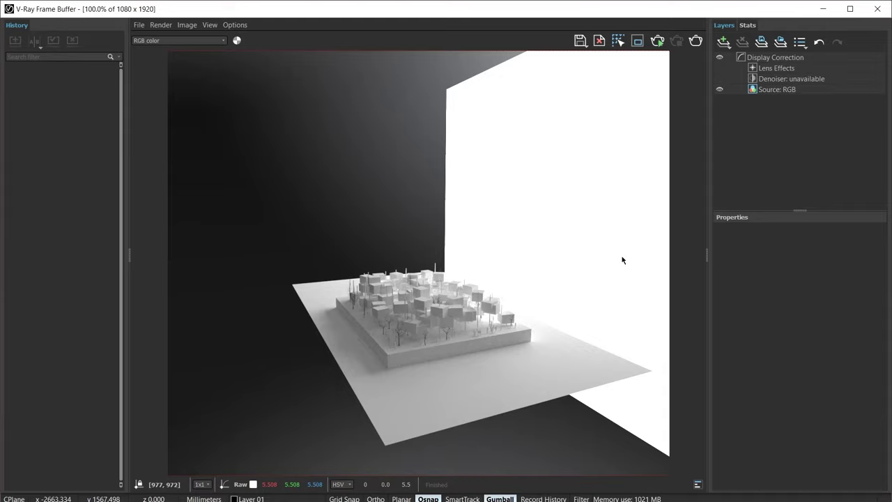
{"action": "scroll", "coordinate": [607, 255], "scroll_direction": "up", "scroll_amount": 1}
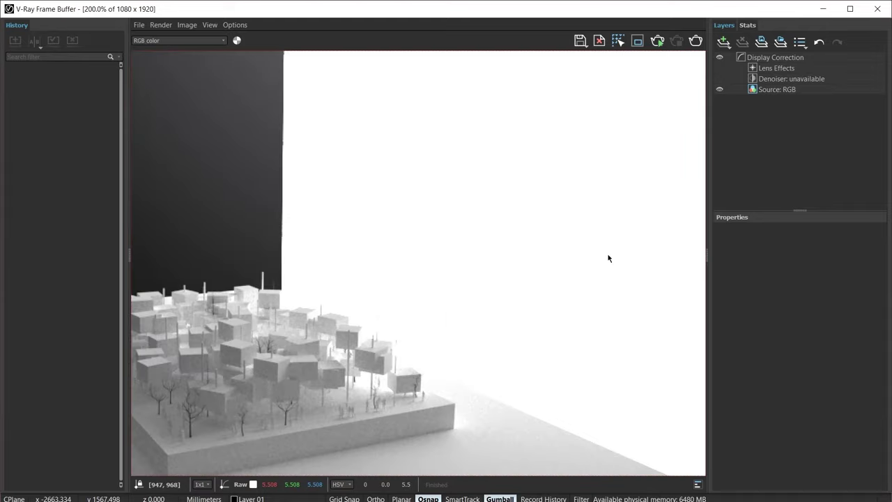
{"action": "scroll", "coordinate": [294, 366], "scroll_direction": "up", "scroll_amount": 1}
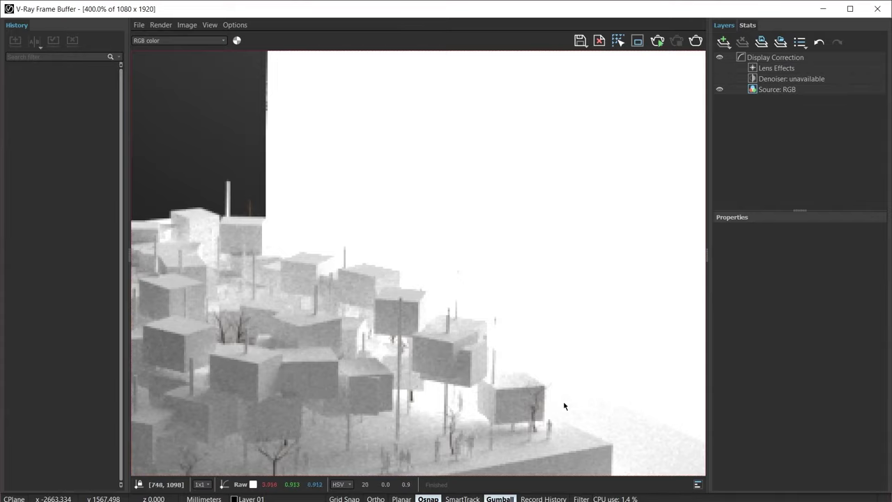
{"action": "scroll", "coordinate": [592, 319], "scroll_direction": "down", "scroll_amount": 3}
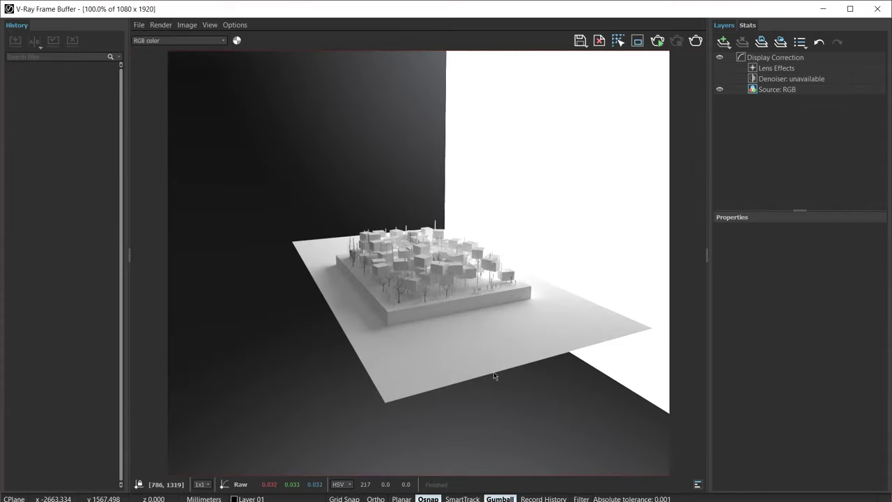
{"action": "scroll", "coordinate": [530, 294], "scroll_direction": "up", "scroll_amount": 3}
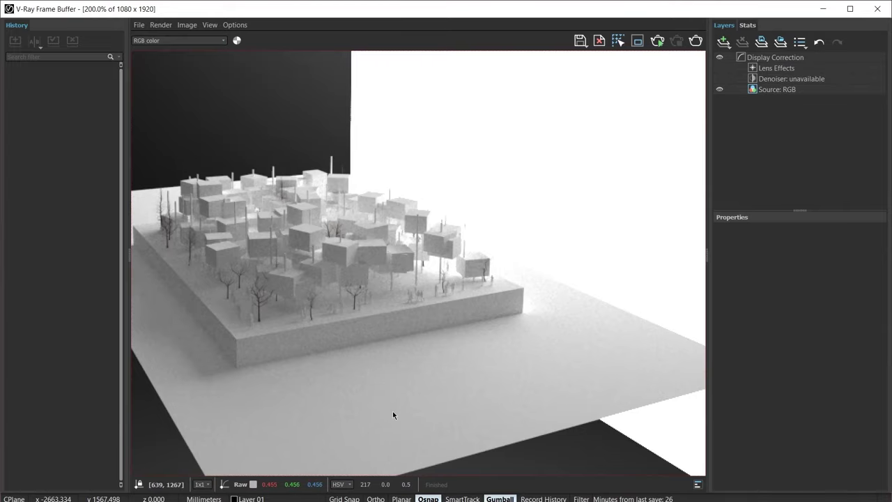
{"action": "scroll", "coordinate": [245, 348], "scroll_direction": "down", "scroll_amount": 3}
{"action": "scroll", "coordinate": [344, 354], "scroll_direction": "up", "scroll_amount": 3}
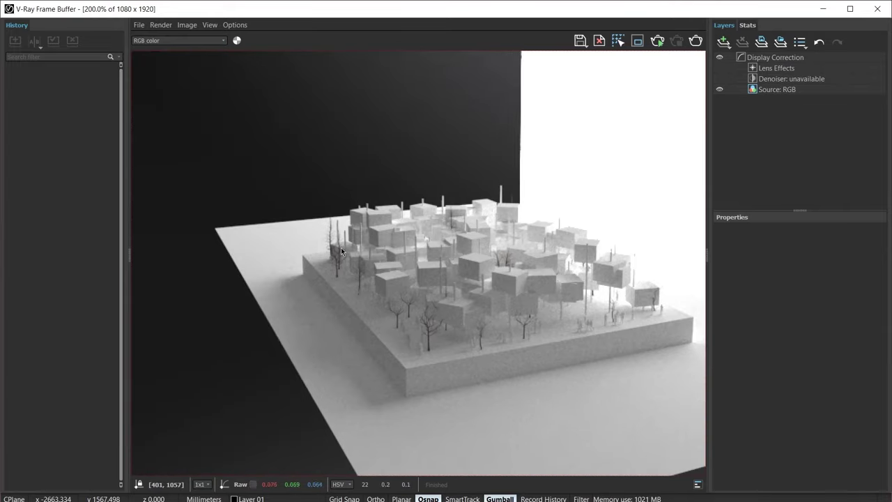
{"action": "scroll", "coordinate": [297, 236], "scroll_direction": "up", "scroll_amount": 1}
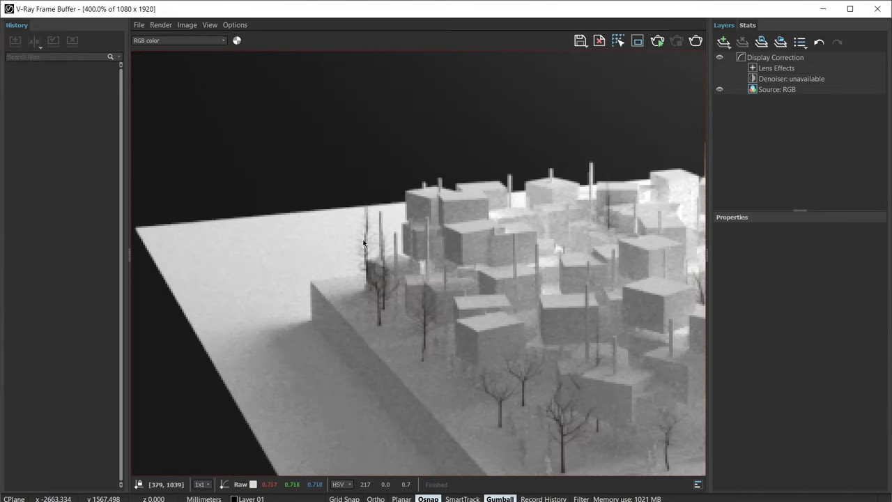
{"action": "scroll", "coordinate": [363, 242], "scroll_direction": "up", "scroll_amount": 1}
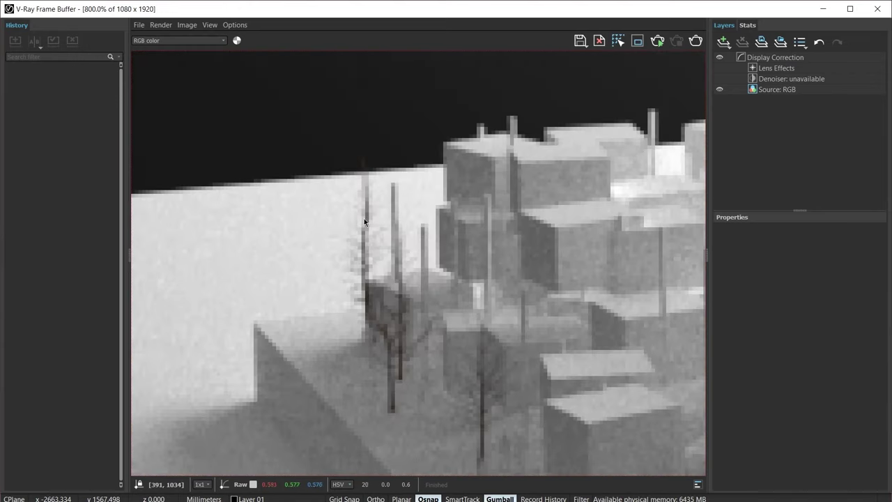
{"action": "scroll", "coordinate": [301, 234], "scroll_direction": "down", "scroll_amount": 1}
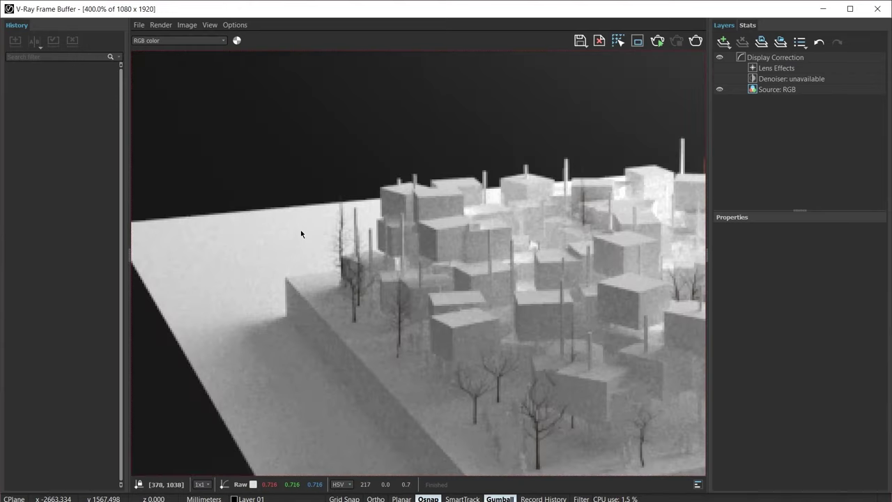
{"action": "scroll", "coordinate": [286, 244], "scroll_direction": "down", "scroll_amount": 2}
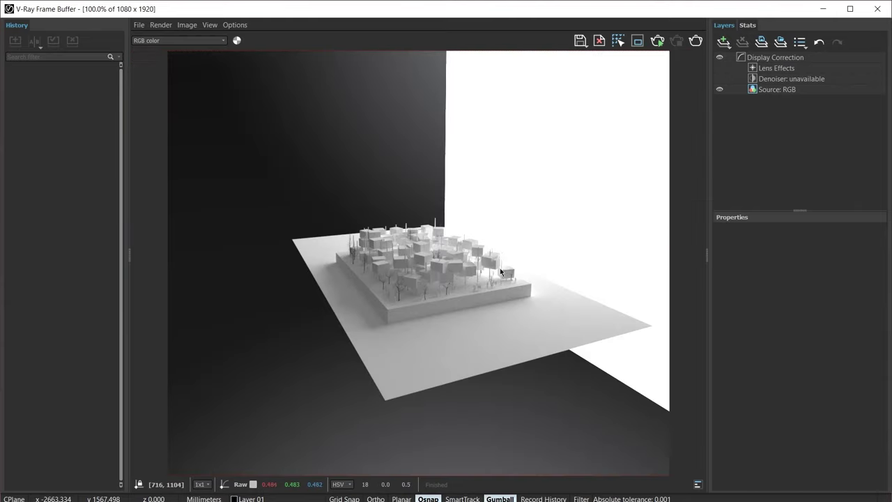
- Close the finished render and set the diffuse color of the AH-Tree-trunk material to white
{"action": "scroll", "coordinate": [499, 266], "scroll_direction": "up", "scroll_amount": 1}
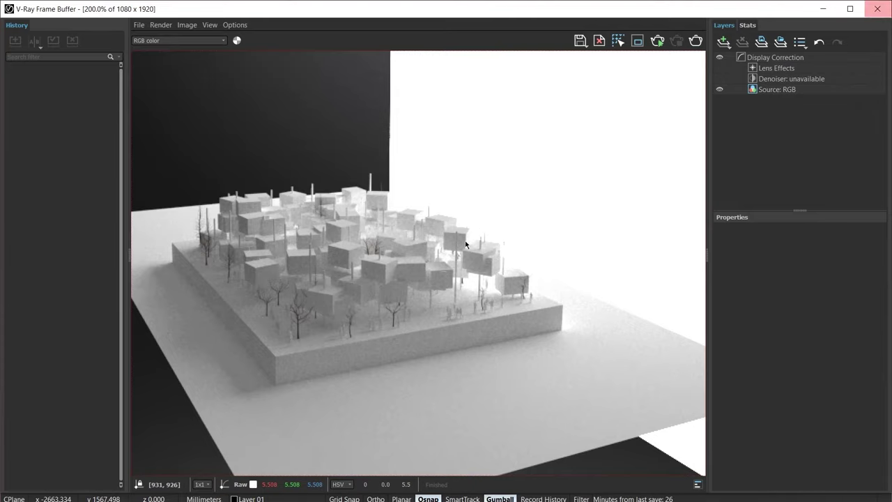
{"action": "left_click", "coordinate": [877, 8]}
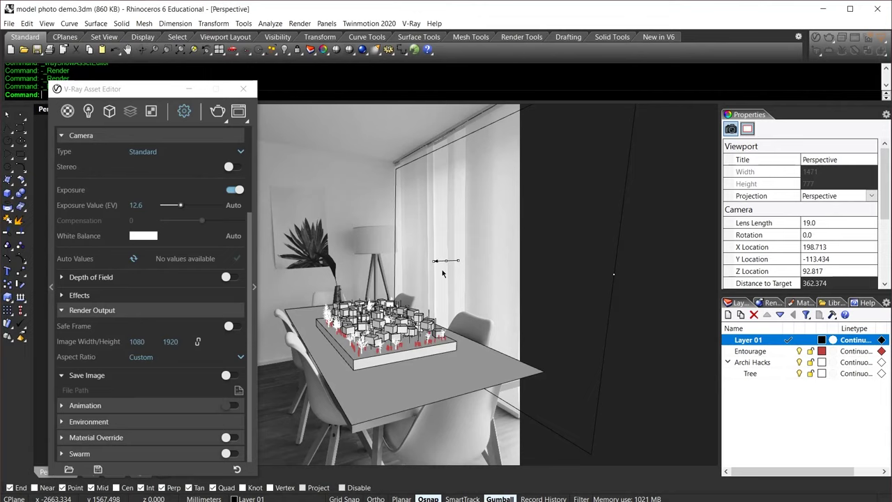
{"action": "left_click", "coordinate": [66, 110]}
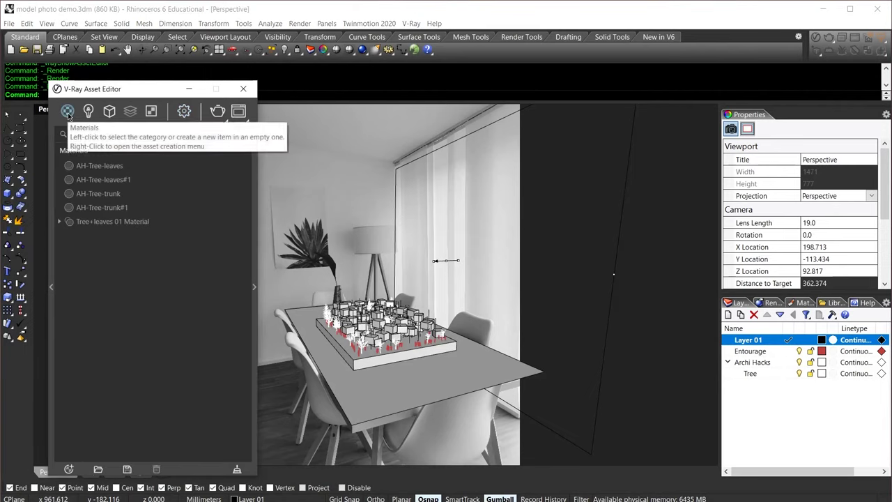
{"action": "double_click", "coordinate": [110, 194]}
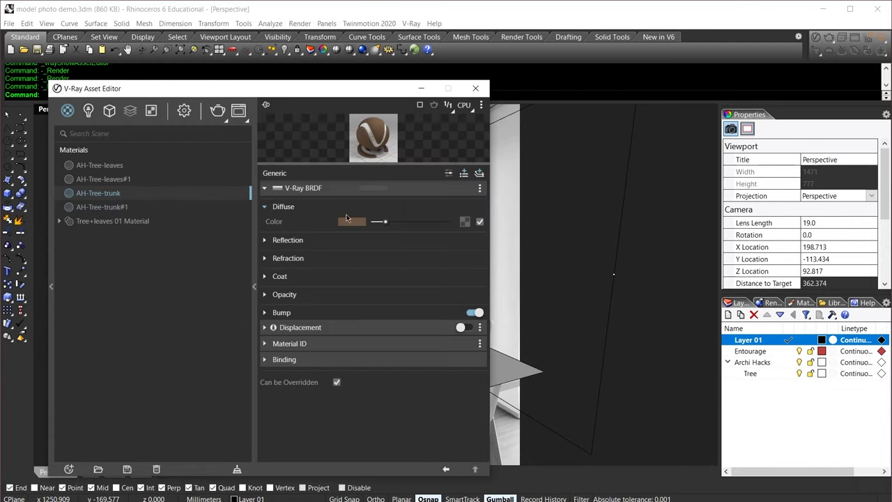
{"action": "left_click_drag", "start_coordinate": [386, 222], "coordinate": [448, 222]}
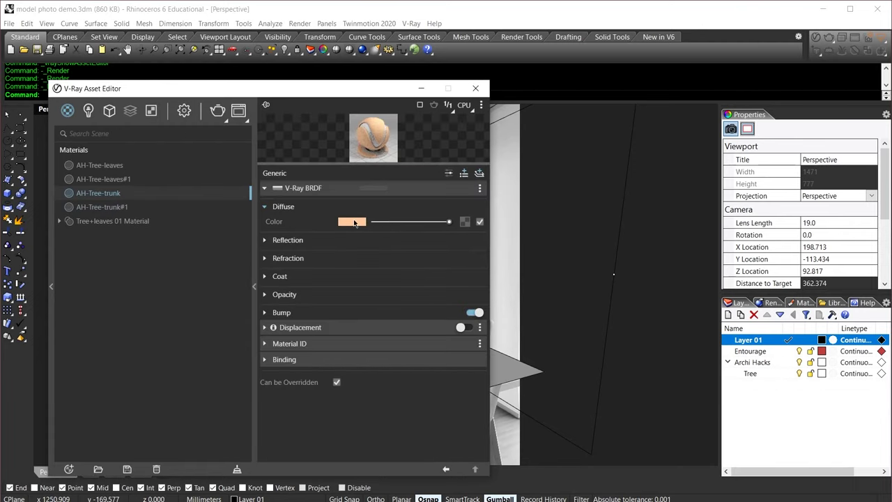
{"action": "left_click", "coordinate": [354, 222]}
{"action": "left_click_drag", "start_coordinate": [0, 445], "coordinate": [0, 411]}
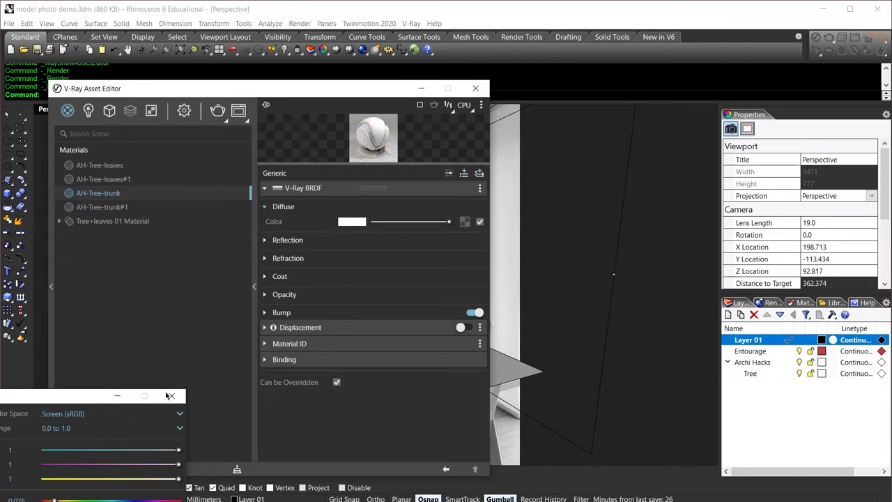
{"action": "left_click", "coordinate": [177, 396]}
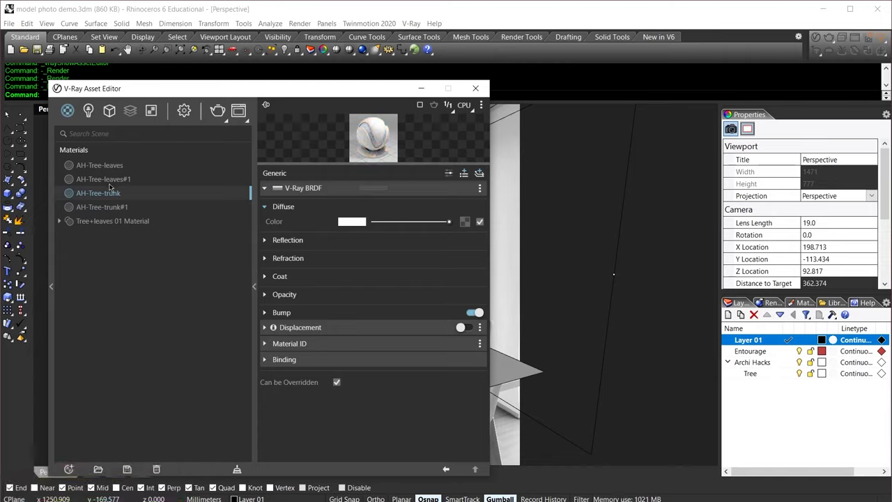
- Set the diffuse color of the AH-Tree-trunk#1 material to white and close the asset editor
{"action": "left_click", "coordinate": [117, 207]}
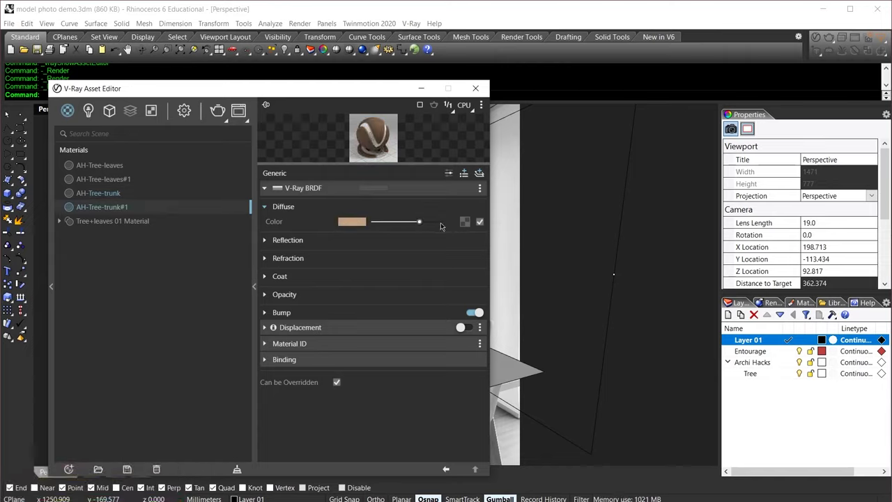
{"action": "left_click", "coordinate": [352, 223]}
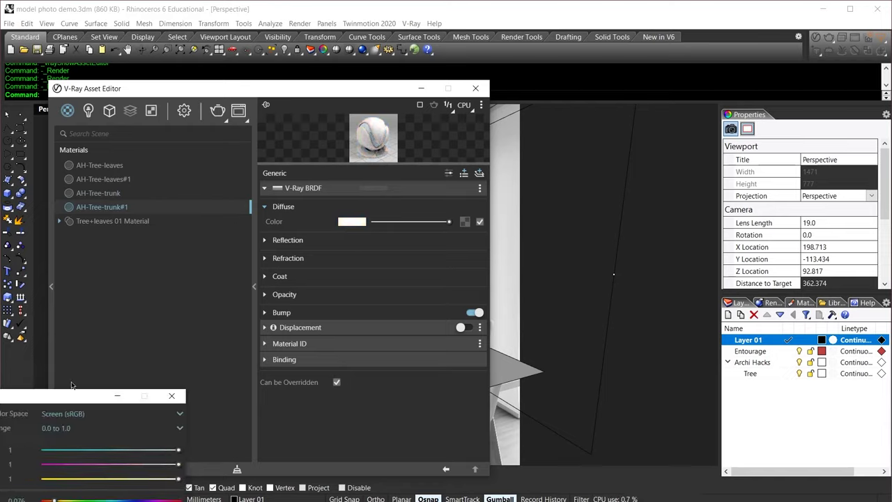
{"action": "left_click", "coordinate": [172, 396]}
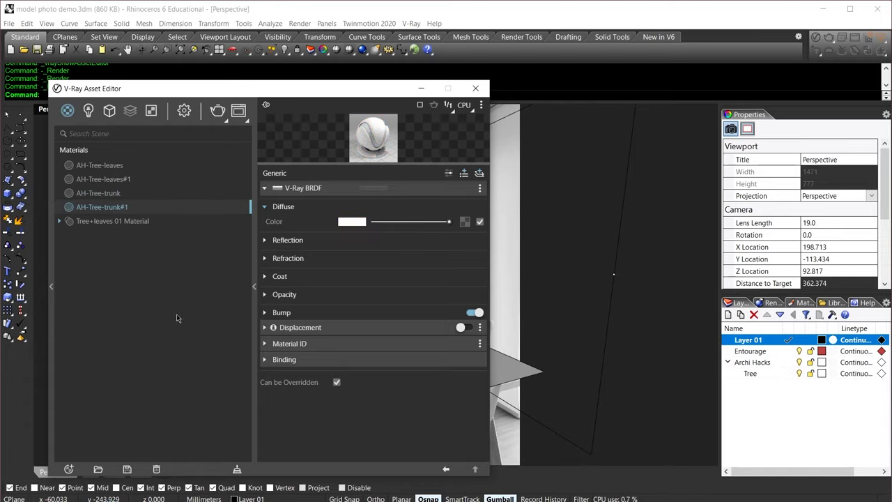
{"action": "left_click", "coordinate": [476, 89]}
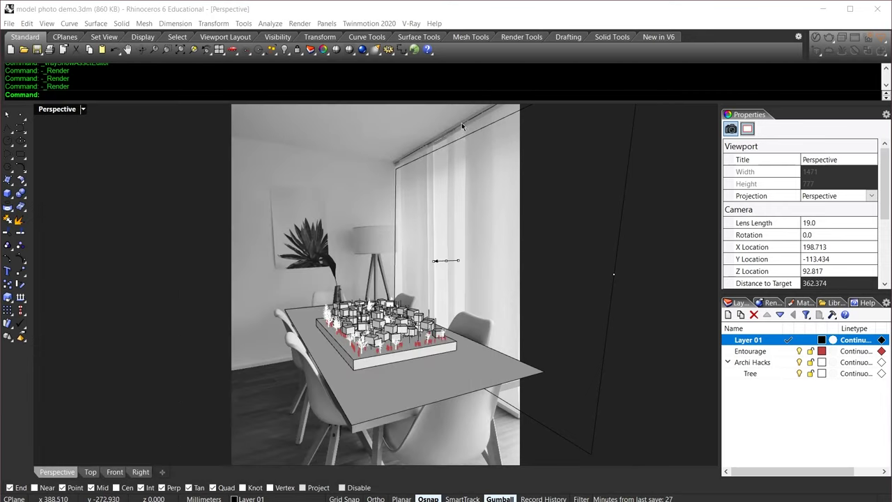
- Turn on the Invisible option for the rectangle light at the window, and deselect the light
{"action": "left_click", "coordinate": [458, 139]}
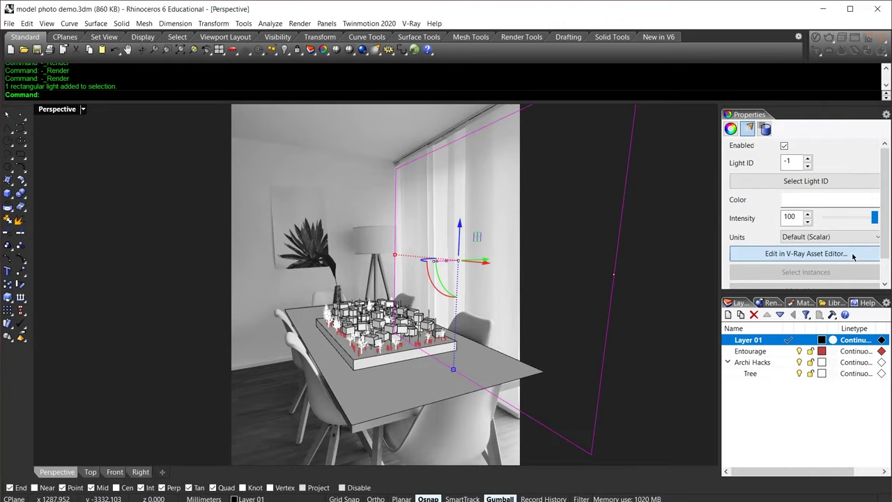
{"action": "left_click", "coordinate": [836, 254]}
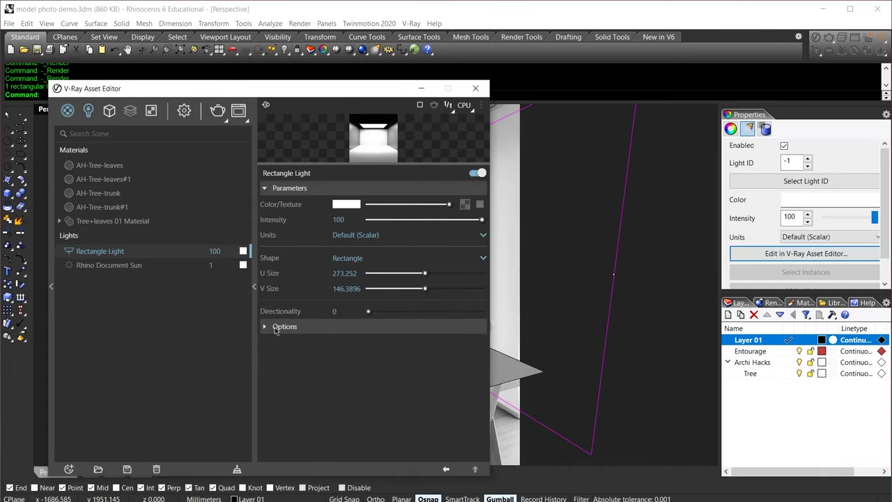
{"action": "left_click", "coordinate": [273, 331]}
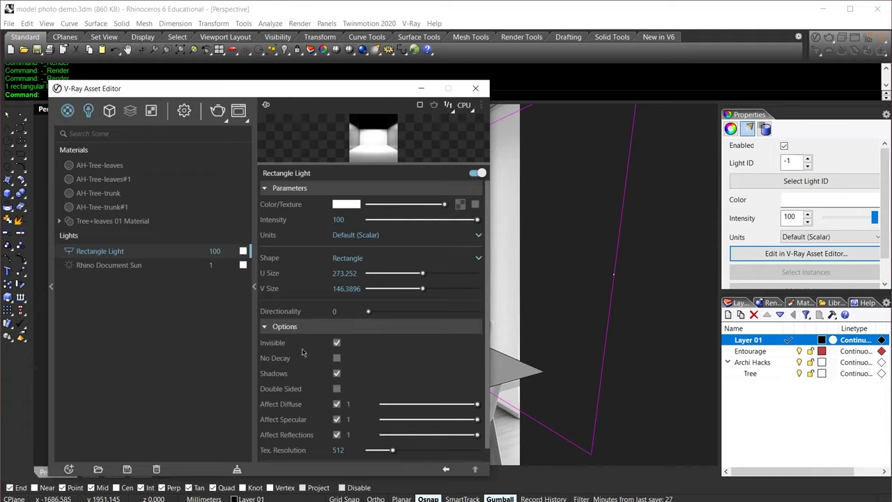
{"action": "left_click", "coordinate": [337, 342]}
{"action": "left_click", "coordinate": [474, 89]}
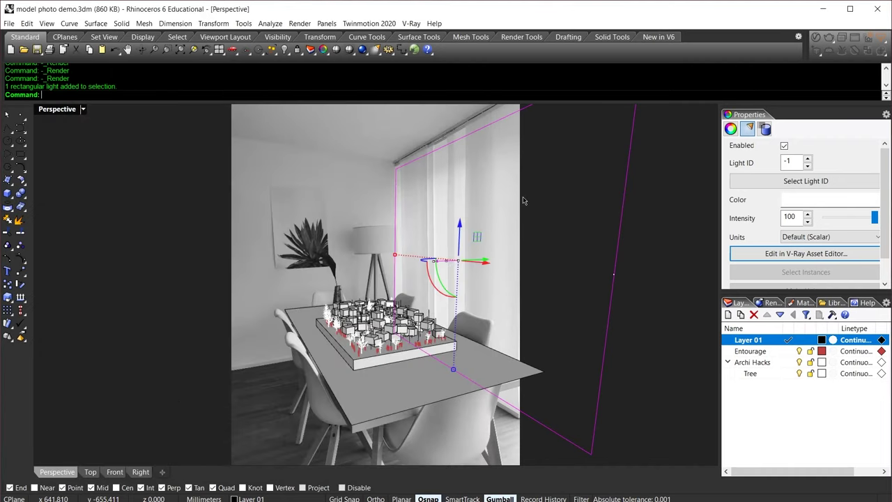
{"action": "left_click", "coordinate": [521, 197]}
- With the table surface selected, create a Generic material and a Wrapper material that uses Generic as its base material
{"action": "left_click", "coordinate": [275, 317]}
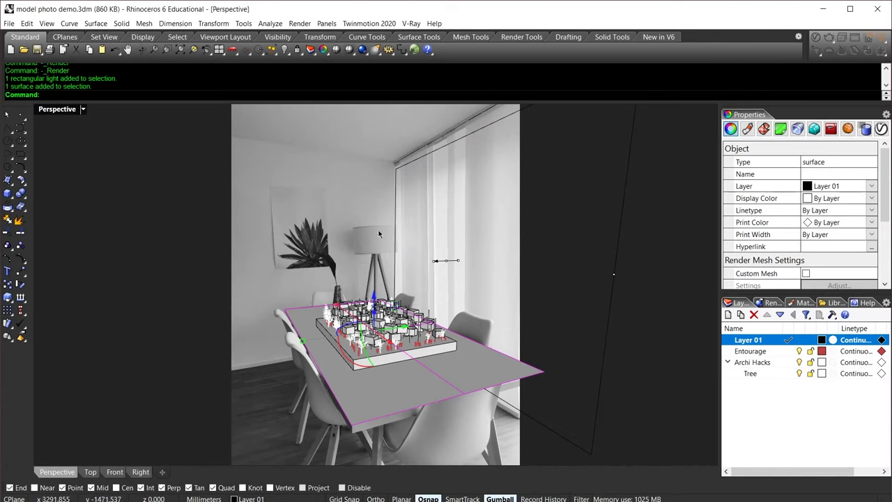
{"action": "left_click", "coordinate": [816, 37]}
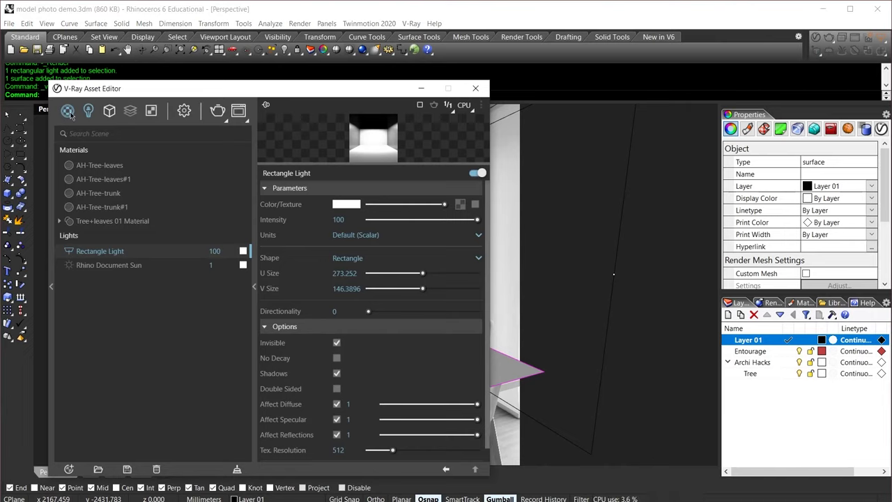
{"action": "left_click", "coordinate": [121, 222]}
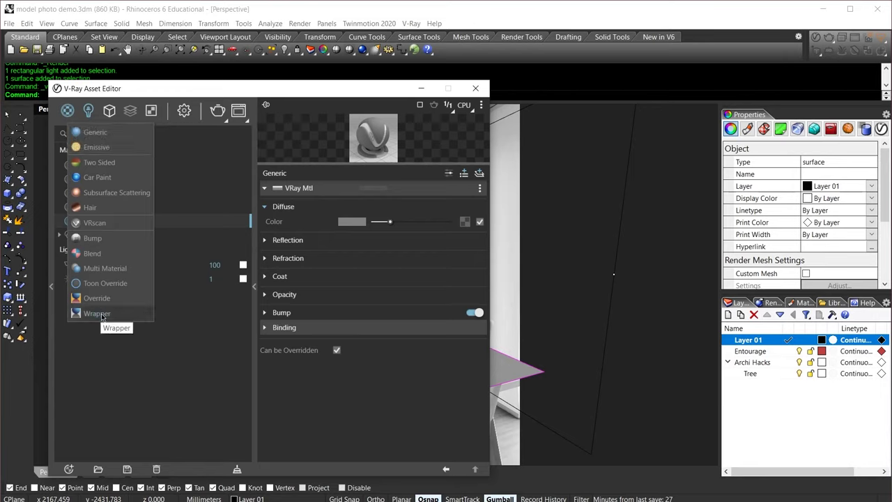
{"action": "left_click", "coordinate": [101, 314]}
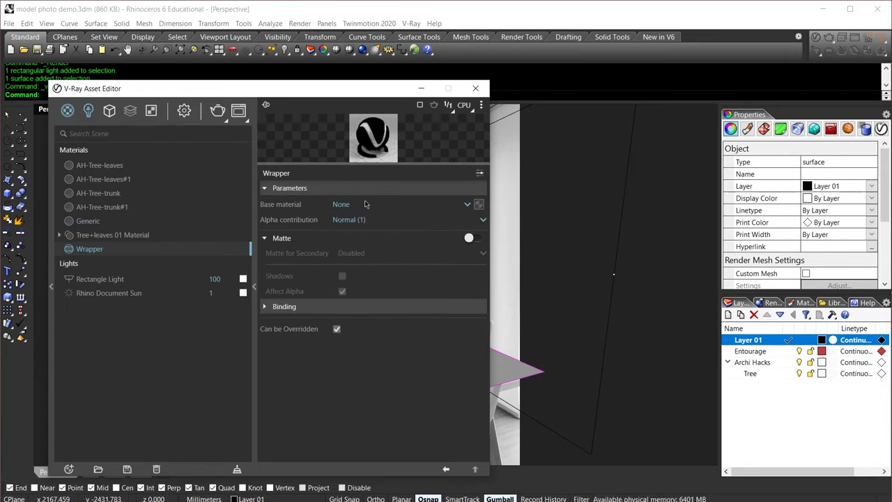
{"action": "left_click", "coordinate": [367, 204]}
{"action": "left_click", "coordinate": [351, 296]}
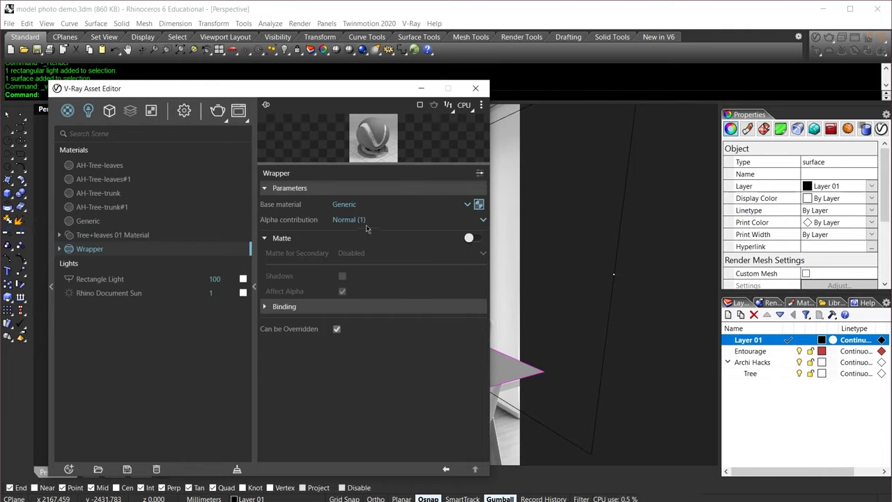
- Enable Matte with Shadows and Affect Alpha on the Wrapper material, and set its alpha contribution to Black Alpha (-1)
{"action": "left_click", "coordinate": [470, 239]}
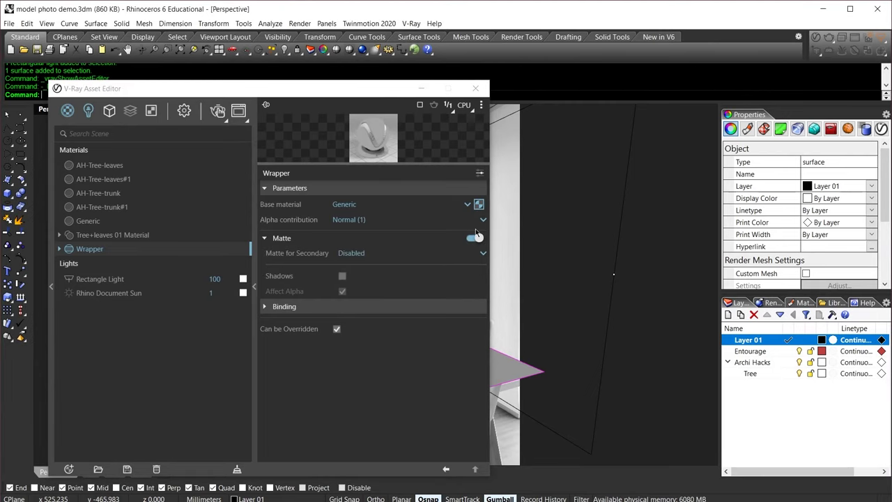
{"action": "left_click", "coordinate": [342, 275]}
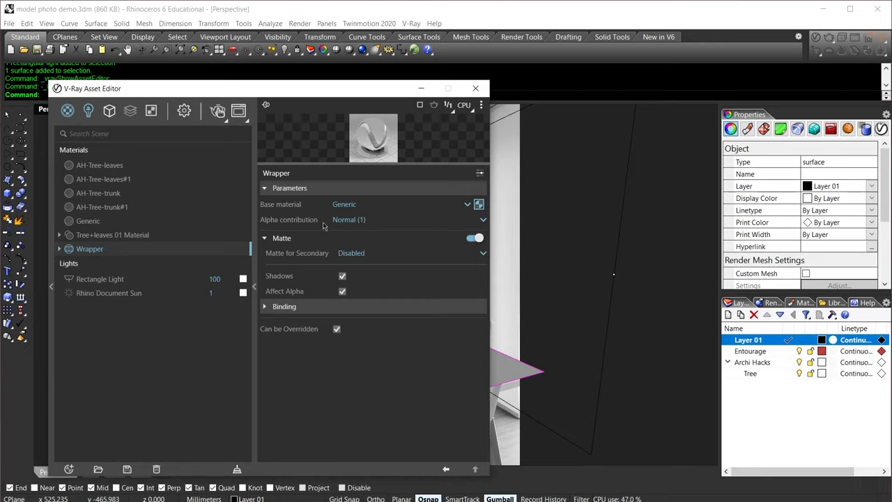
{"action": "left_click", "coordinate": [354, 222]}
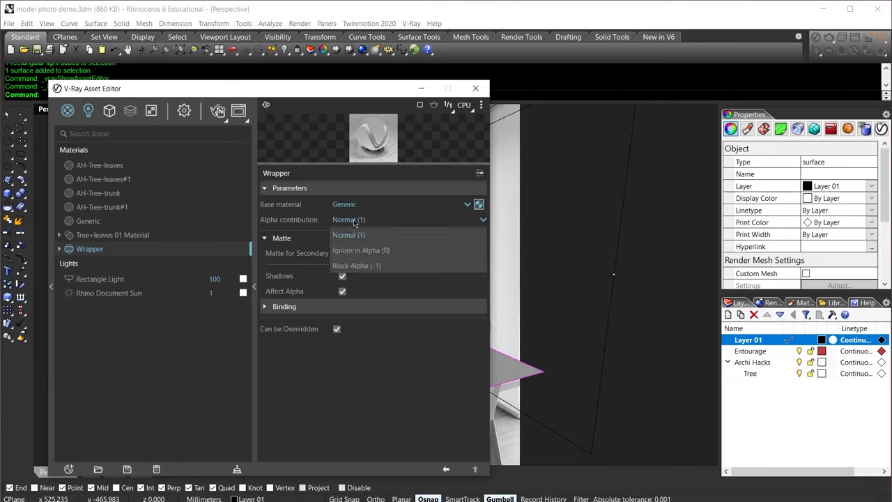
{"action": "left_click", "coordinate": [367, 267]}
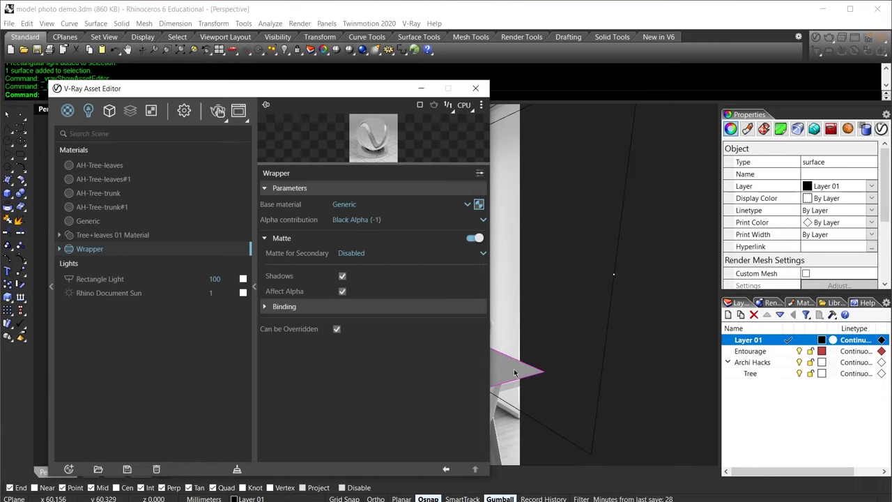
- Apply the Wrapper material to the selected table surface, close the asset editor and clear the selection
{"action": "right_click", "coordinate": [90, 252]}
{"action": "left_click", "coordinate": [140, 284]}
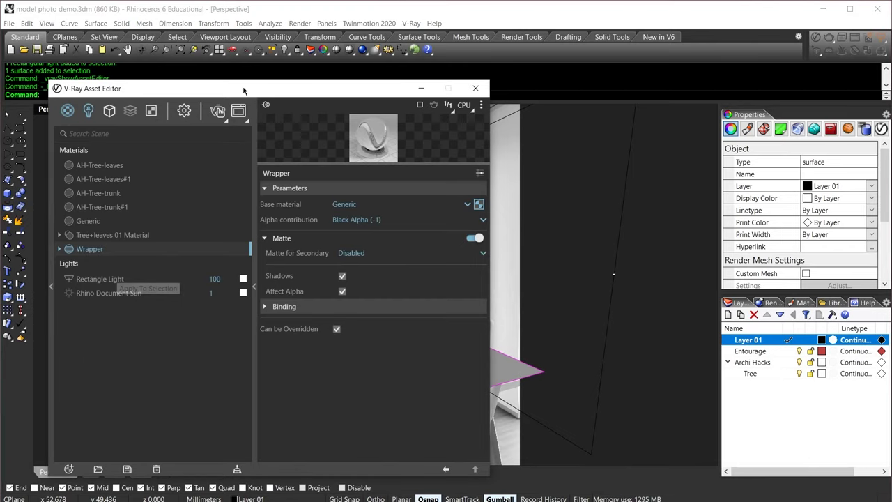
{"action": "left_click_drag", "start_coordinate": [243, 90], "coordinate": [0, 103]}
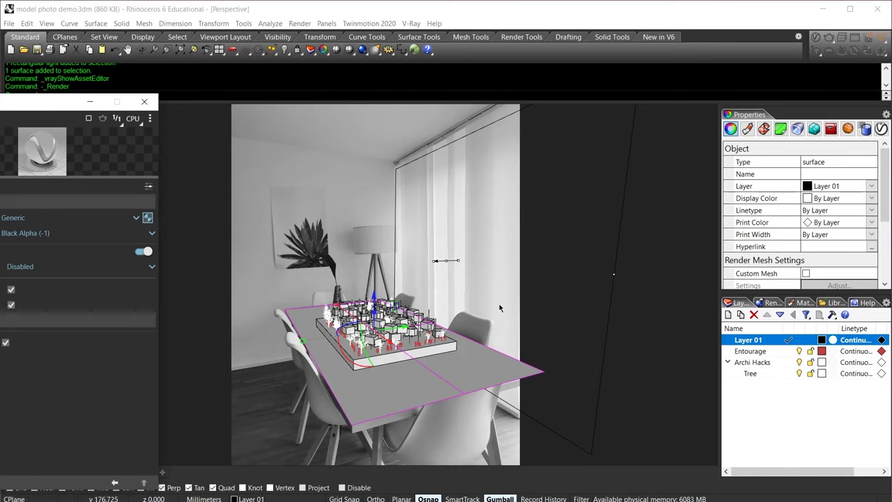
{"action": "left_click_drag", "start_coordinate": [58, 110], "coordinate": [349, 110]}
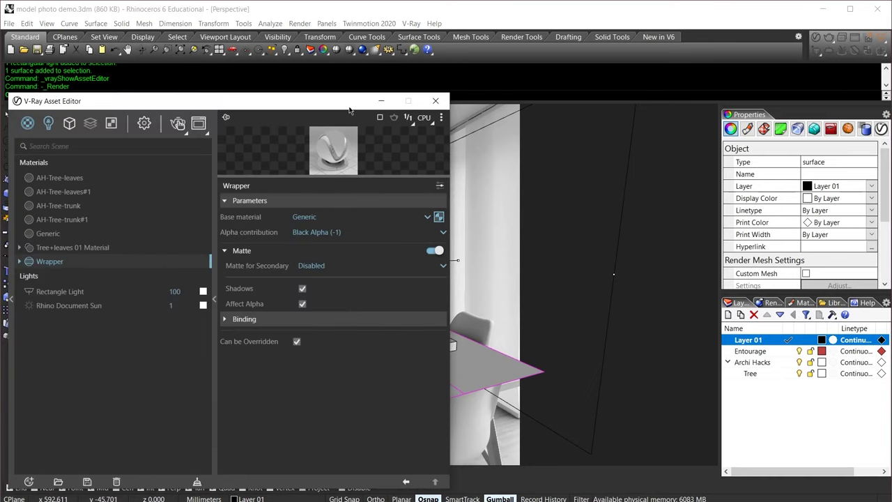
{"action": "left_click", "coordinate": [435, 101]}
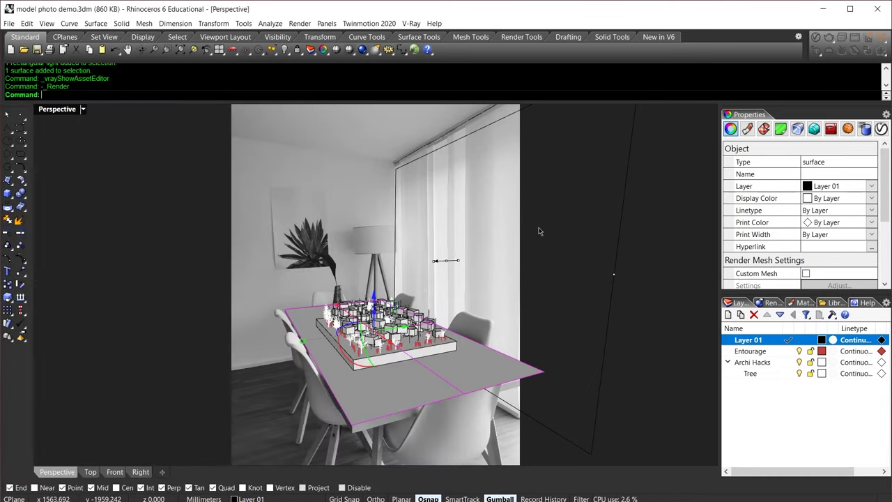
{"action": "key", "text": "Escape"}
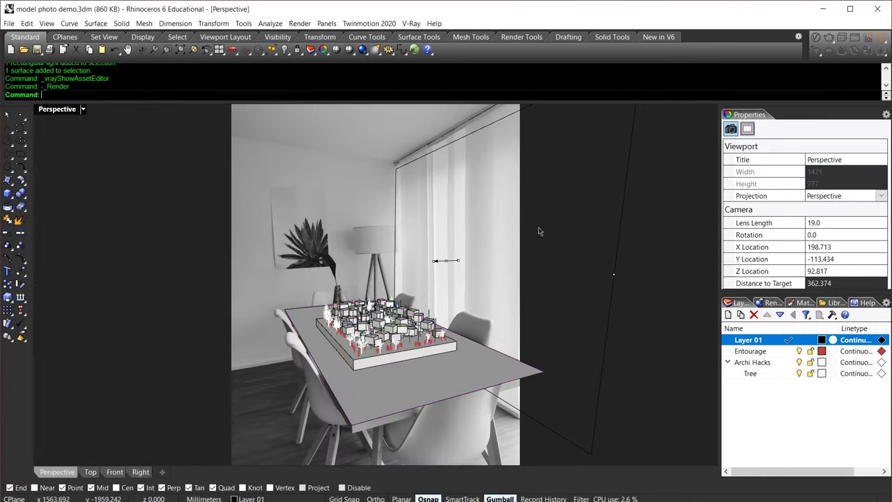
- Run a new production render and display its Alpha channel in the frame buffer
{"action": "left_click", "coordinate": [827, 38]}
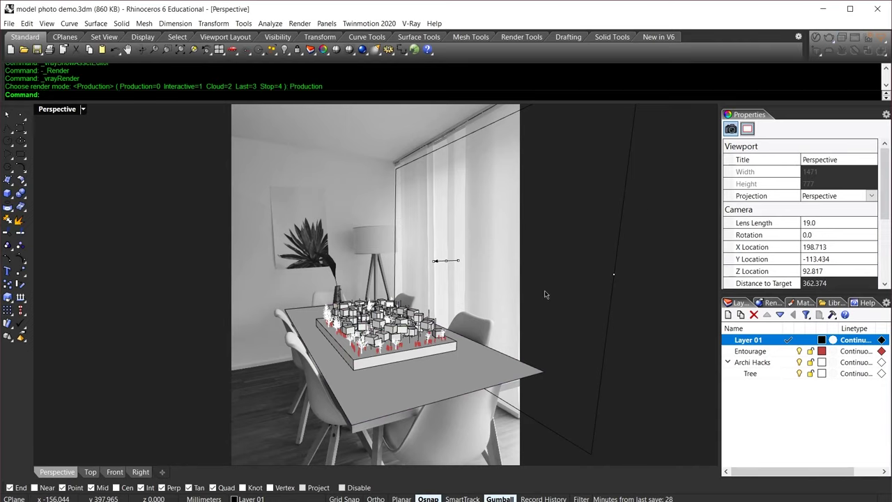
{"action": "double_click", "coordinate": [561, 31]}
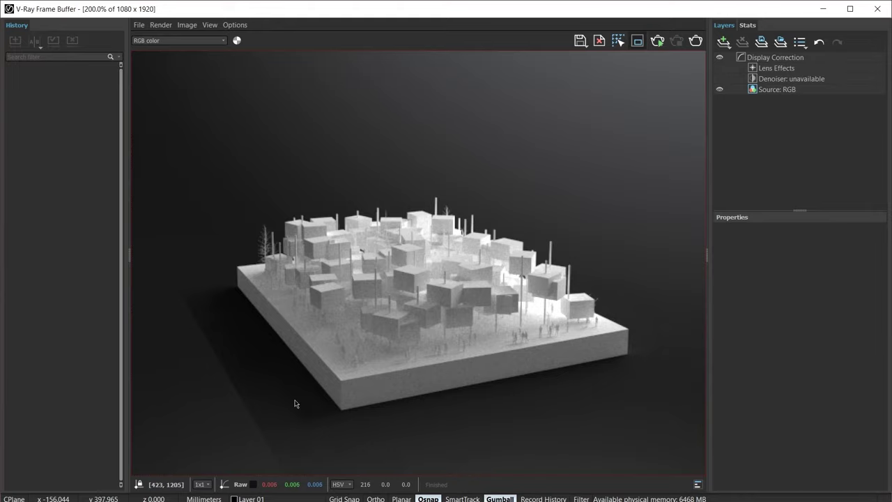
{"action": "scroll", "coordinate": [358, 365], "scroll_direction": "down", "scroll_amount": 2}
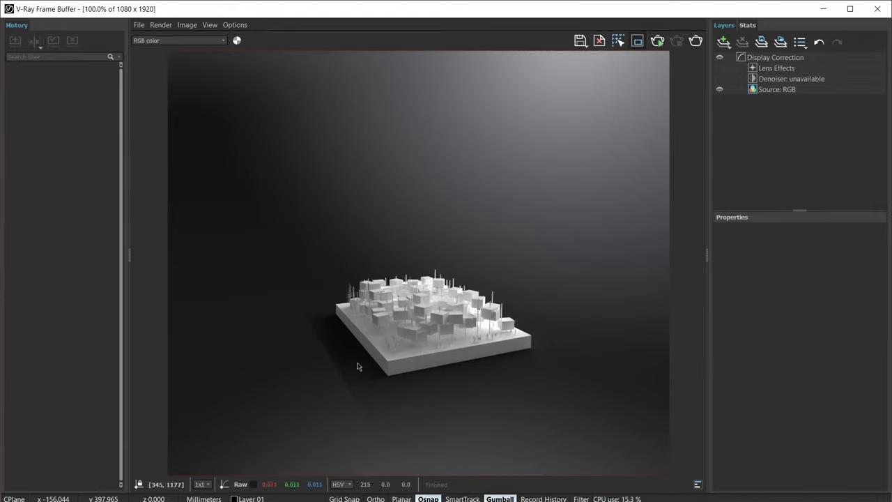
{"action": "scroll", "coordinate": [454, 372], "scroll_direction": "up", "scroll_amount": 2}
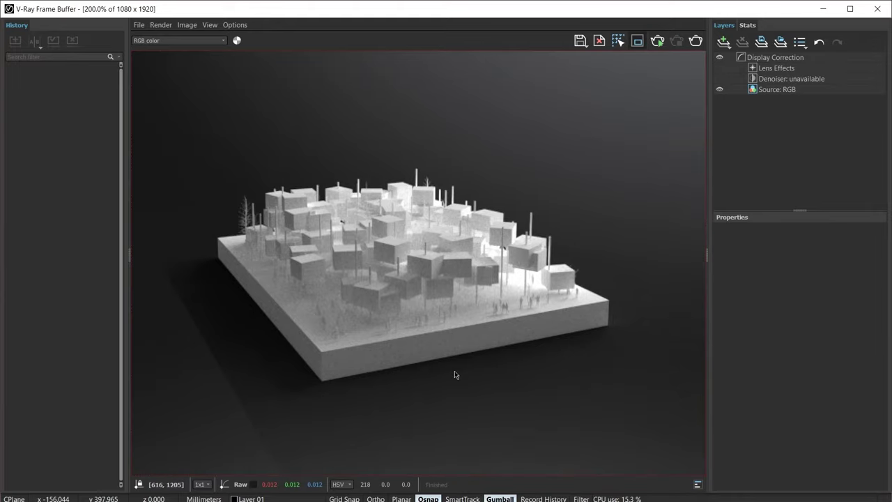
{"action": "left_click", "coordinate": [153, 42]}
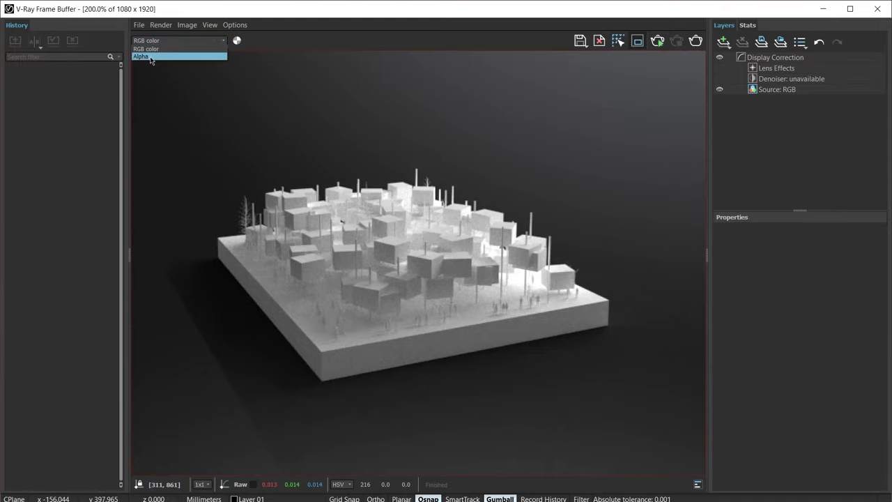
{"action": "left_click", "coordinate": [150, 57]}
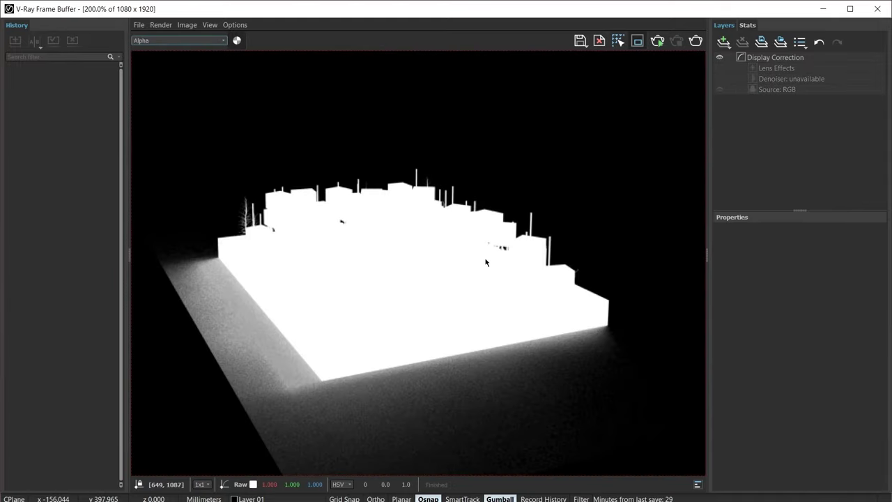
- Inspect the table's shadow in the Alpha channel and switch the frame buffer display to RGB color
{"action": "scroll", "coordinate": [463, 279], "scroll_direction": "down", "scroll_amount": 2}
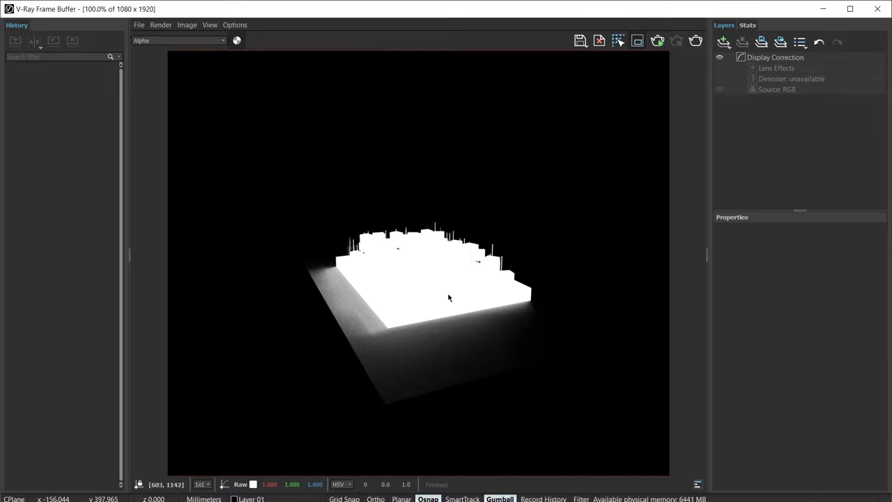
{"action": "scroll", "coordinate": [448, 297], "scroll_direction": "up", "scroll_amount": 2}
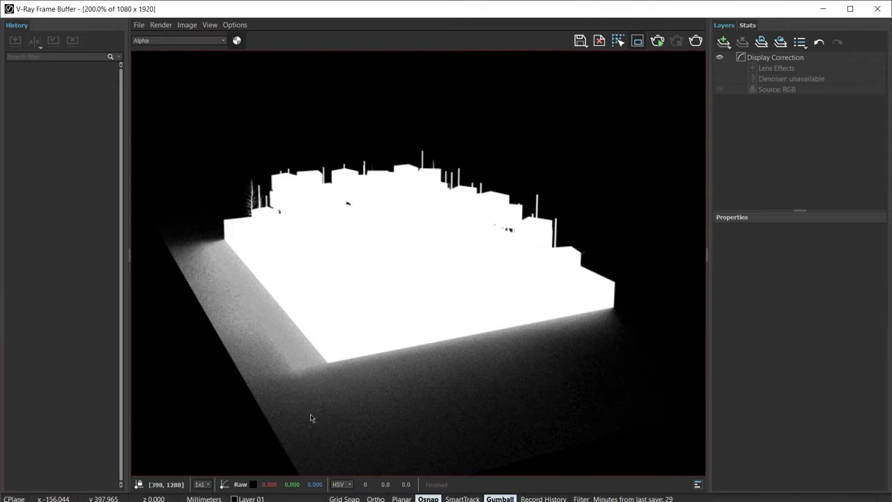
{"action": "left_click", "coordinate": [168, 41]}
{"action": "left_click", "coordinate": [167, 50]}
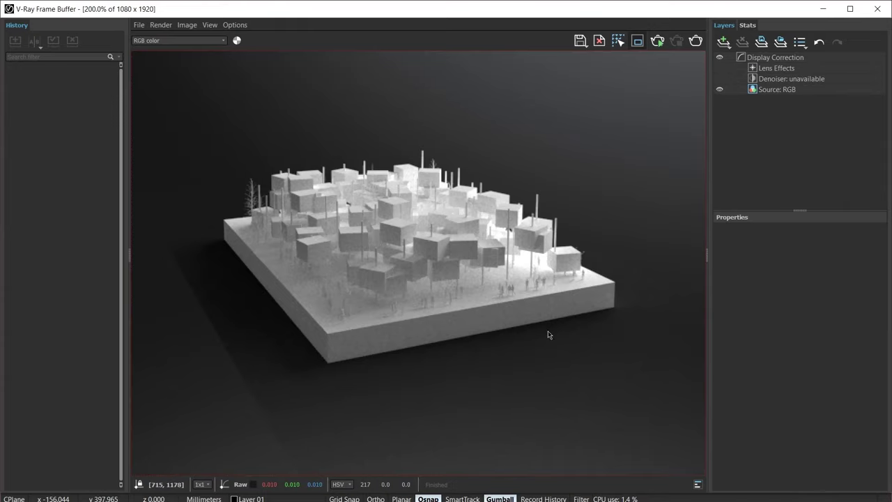
- Examine the RGB render of the model, checking the whole image and the grain on the boxes up close
{"action": "scroll", "coordinate": [517, 344], "scroll_direction": "down", "scroll_amount": 3}
{"action": "scroll", "coordinate": [503, 314], "scroll_direction": "up", "scroll_amount": 3}
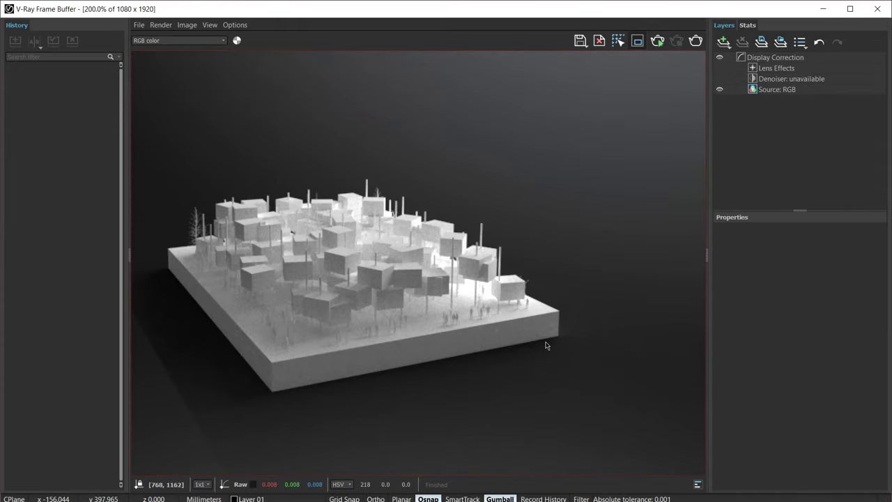
{"action": "scroll", "coordinate": [443, 320], "scroll_direction": "down", "scroll_amount": 3}
{"action": "scroll", "coordinate": [428, 317], "scroll_direction": "up", "scroll_amount": 3}
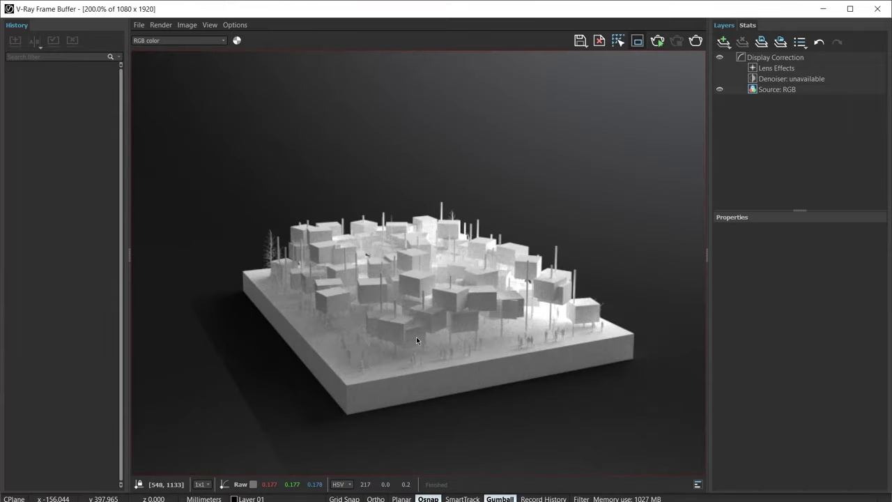
{"action": "scroll", "coordinate": [416, 337], "scroll_direction": "down", "scroll_amount": 3}
{"action": "scroll", "coordinate": [432, 337], "scroll_direction": "up", "scroll_amount": 3}
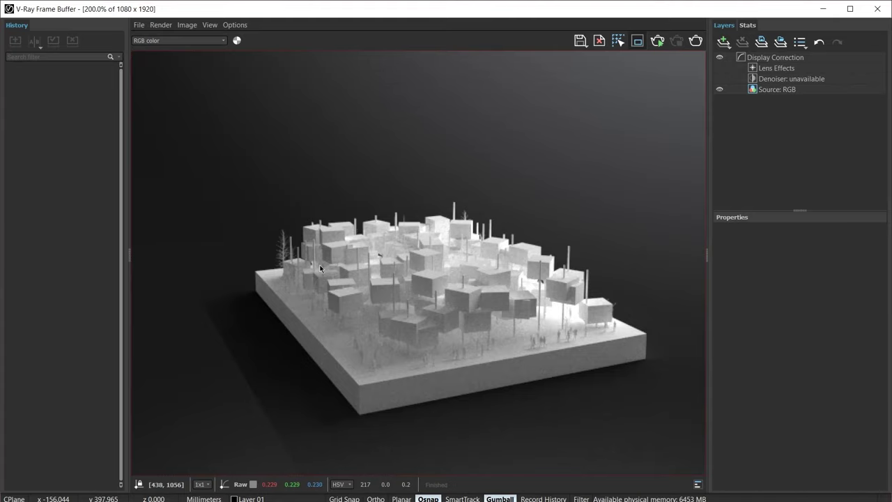
{"action": "scroll", "coordinate": [384, 318], "scroll_direction": "up", "scroll_amount": 2}
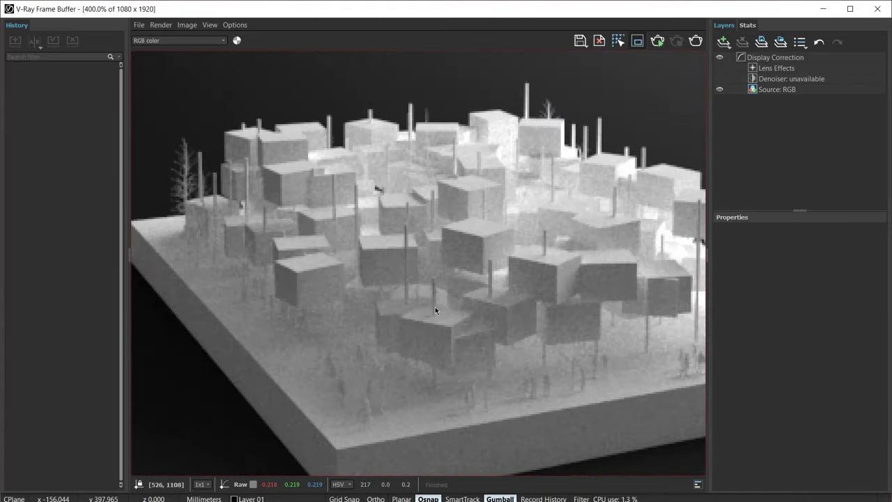
{"action": "scroll", "coordinate": [435, 310], "scroll_direction": "down", "scroll_amount": 2}
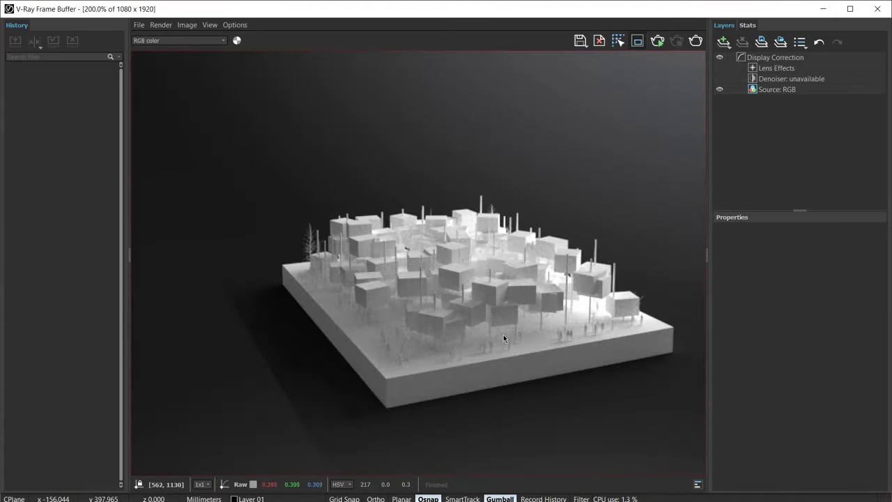
- Close the frame buffer and set the render output's image width to 2160 in the V-Ray settings
{"action": "left_click", "coordinate": [883, 14]}
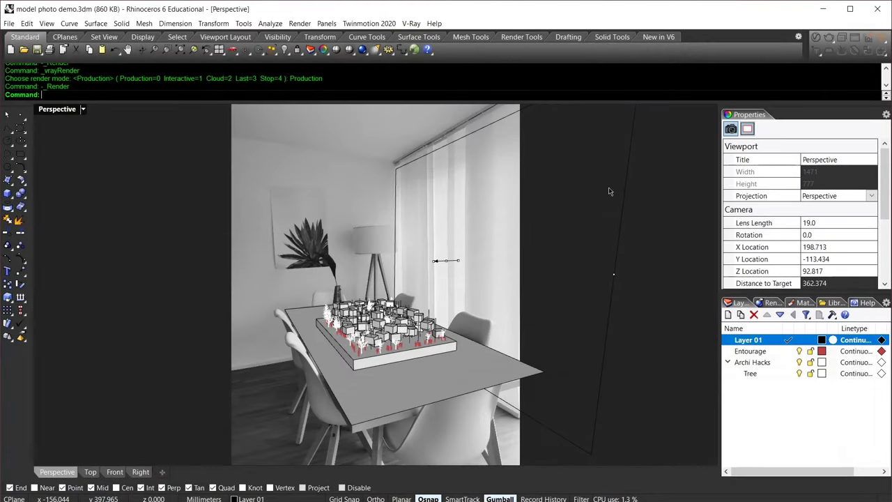
{"action": "left_click", "coordinate": [815, 37]}
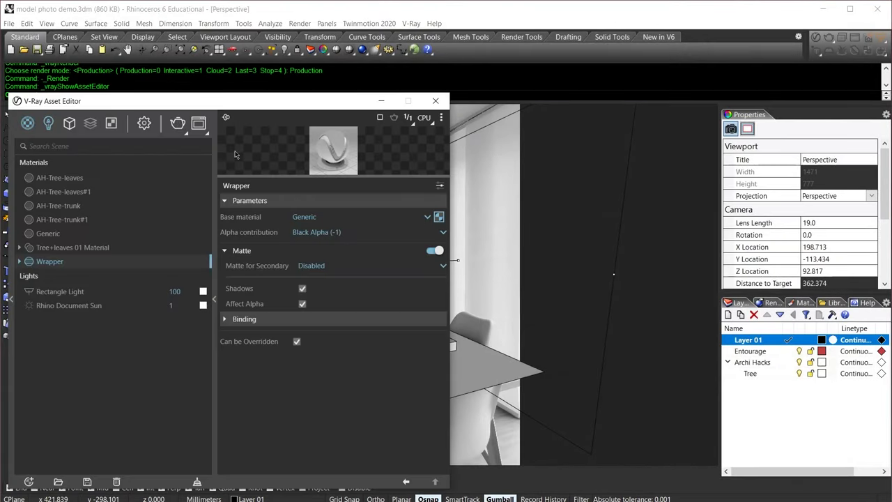
{"action": "left_click", "coordinate": [143, 122]}
{"action": "left_click_drag", "start_coordinate": [163, 101], "coordinate": [251, 70]}
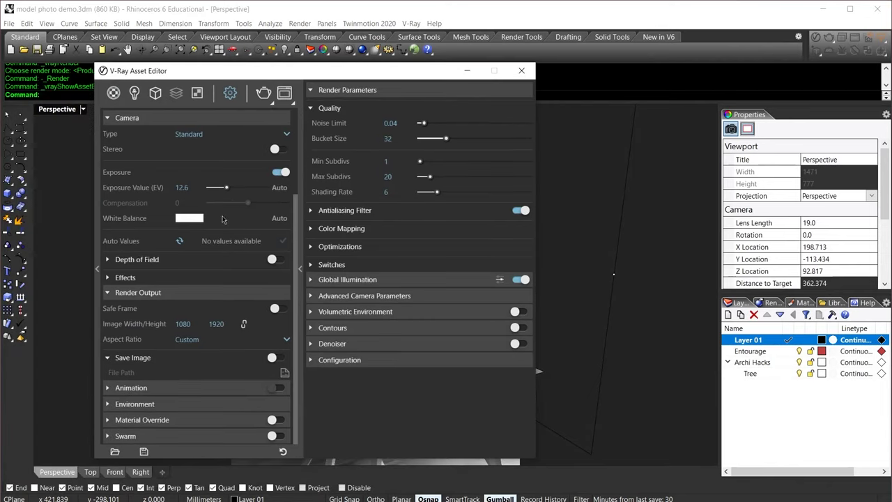
{"action": "double_click", "coordinate": [183, 324]}
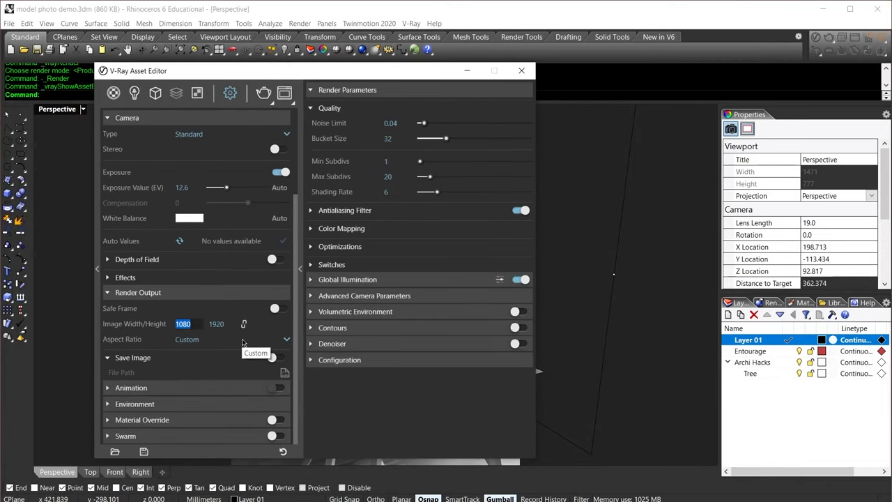
{"action": "type", "text": "2160"}
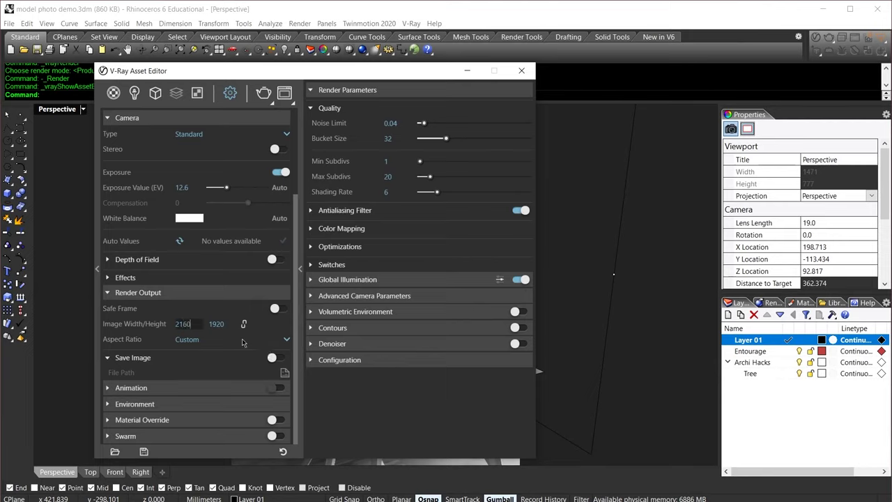
{"action": "left_click", "coordinate": [211, 164]}
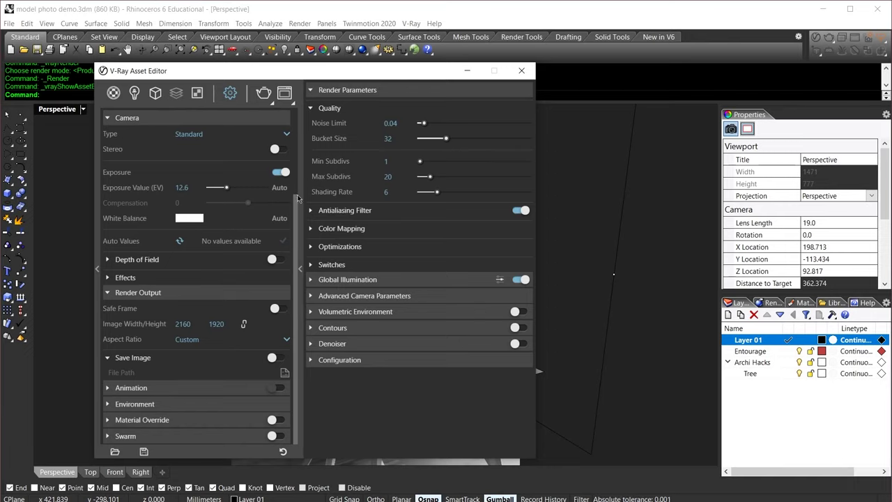
- Enable the V-Ray denoiser and start a new production render
{"action": "left_click_drag", "start_coordinate": [297, 199], "coordinate": [290, 115]}
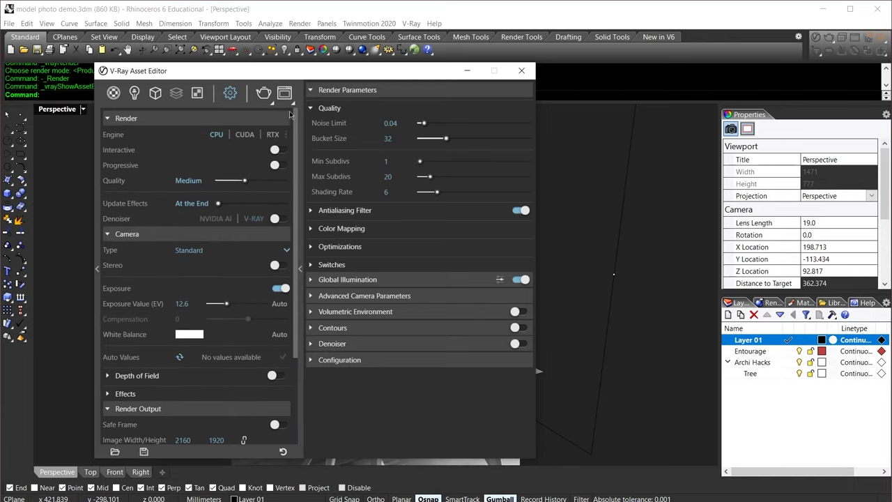
{"action": "left_click", "coordinate": [278, 218]}
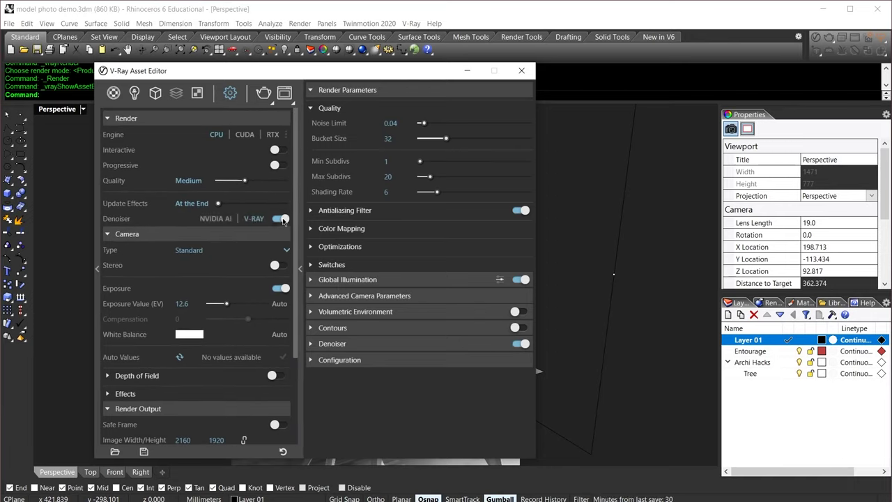
{"action": "left_click", "coordinate": [265, 93]}
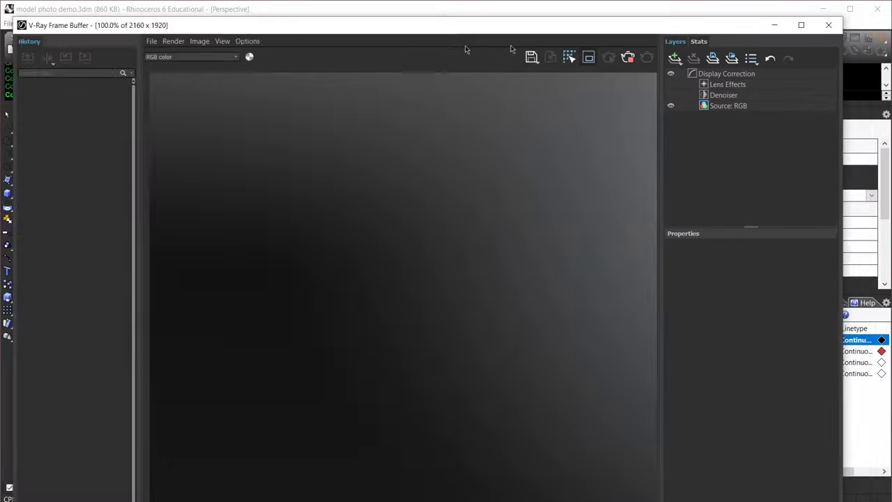
{"action": "left_click_drag", "start_coordinate": [465, 46], "coordinate": [876, 1]}
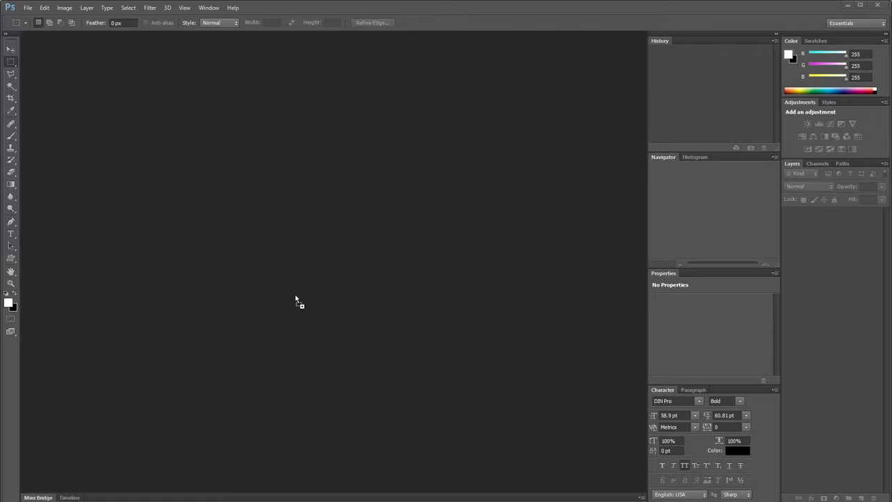
- Switch to Photoshop, open render output.png and place the dining-room photo into the same document
{"action": "left_click_drag", "start_coordinate": [295, 300], "coordinate": [136, 472]}
{"action": "key", "text": "v"}
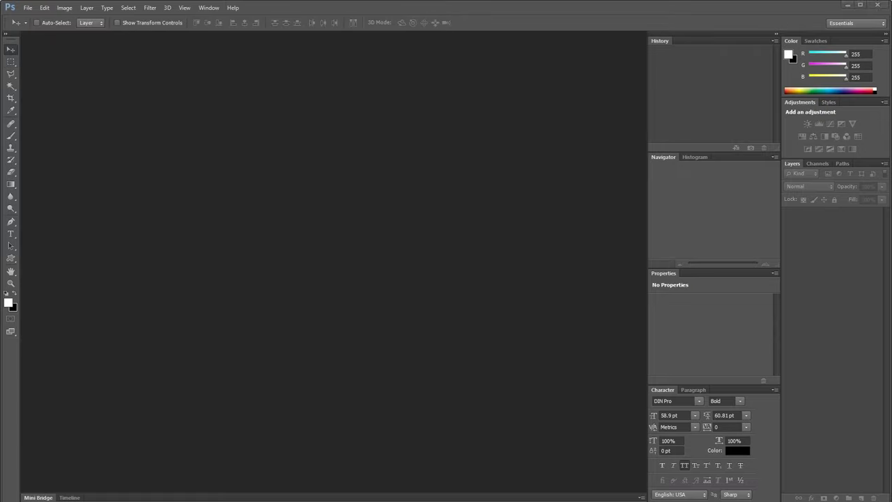
{"action": "left_click_drag", "start_coordinate": [177, 392], "coordinate": [278, 278]}
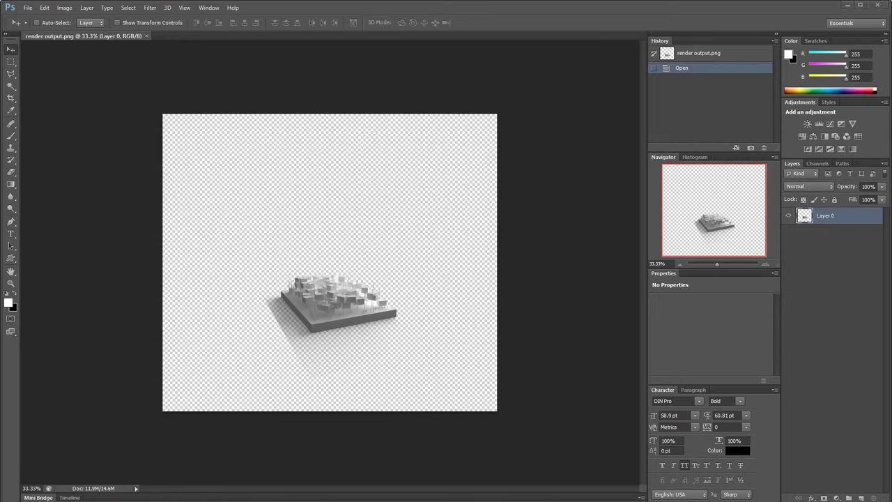
{"action": "left_click_drag", "start_coordinate": [298, 287], "coordinate": [307, 277]}
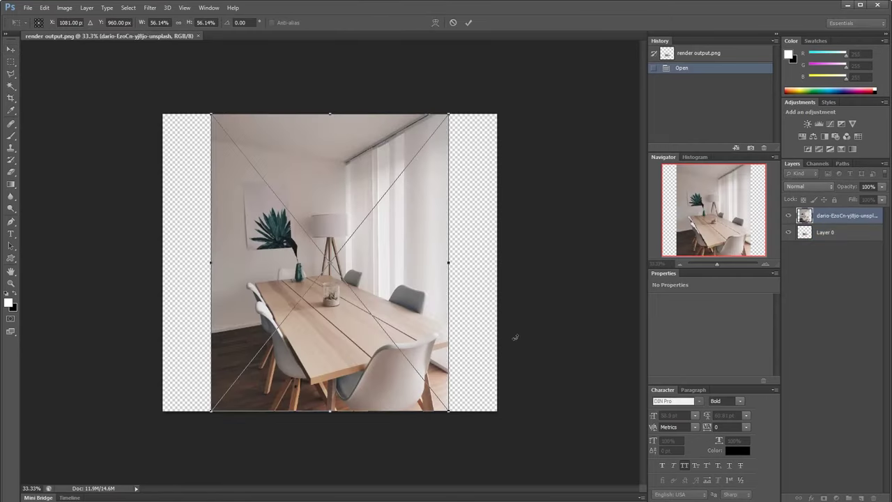
{"action": "key", "text": "Return"}
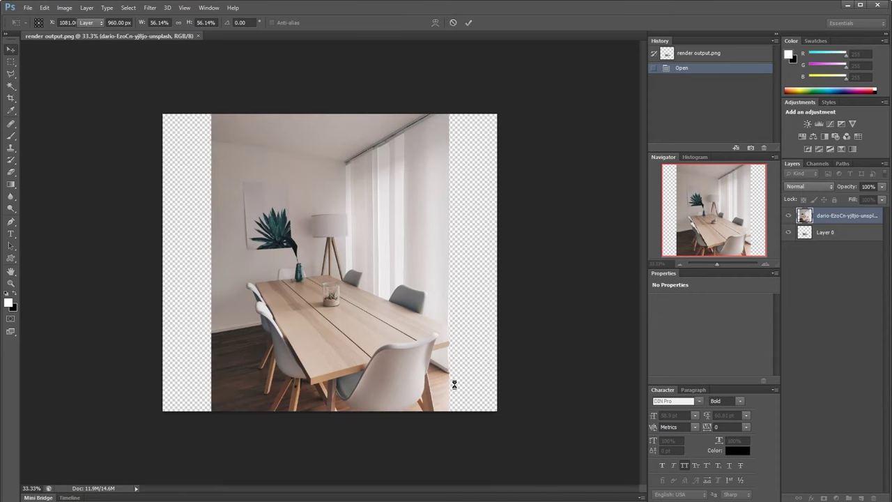
- Move the dining-room photo layer beneath the render layer and fit the image in the view
{"action": "left_click_drag", "start_coordinate": [830, 215], "coordinate": [829, 237]}
{"action": "key", "text": "ctrl+0"}
{"action": "left_click", "coordinate": [806, 218]}
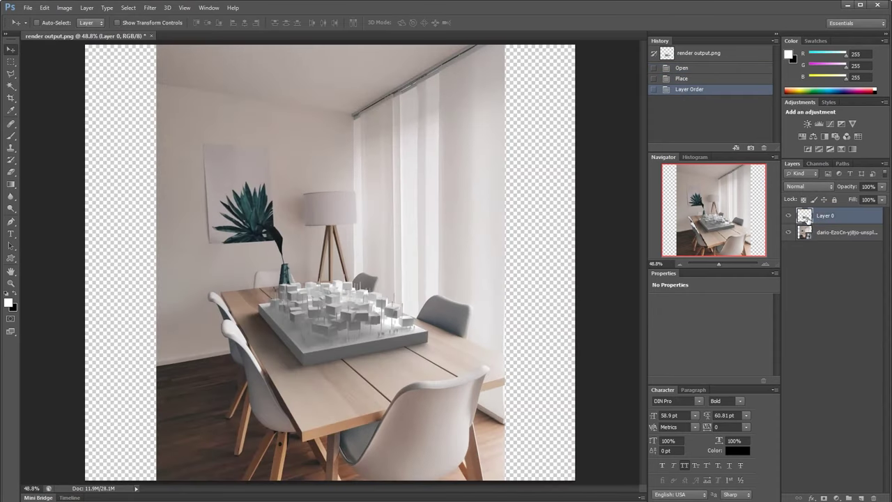
- Load the dining-room photo layer's outline as a selection and crop the canvas to it
{"action": "left_click", "coordinate": [824, 237]}
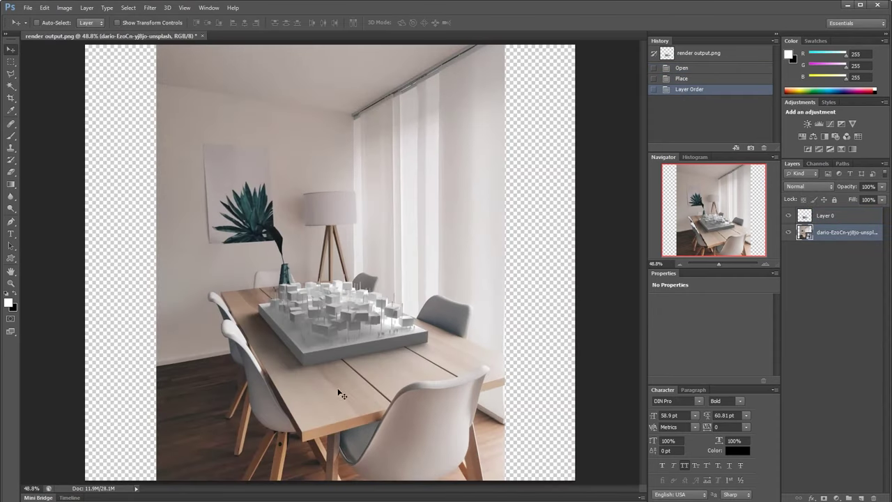
{"action": "scroll", "coordinate": [337, 367], "scroll_direction": "down", "scroll_amount": 1, "text": "alt"}
{"action": "key", "text": "alt"}
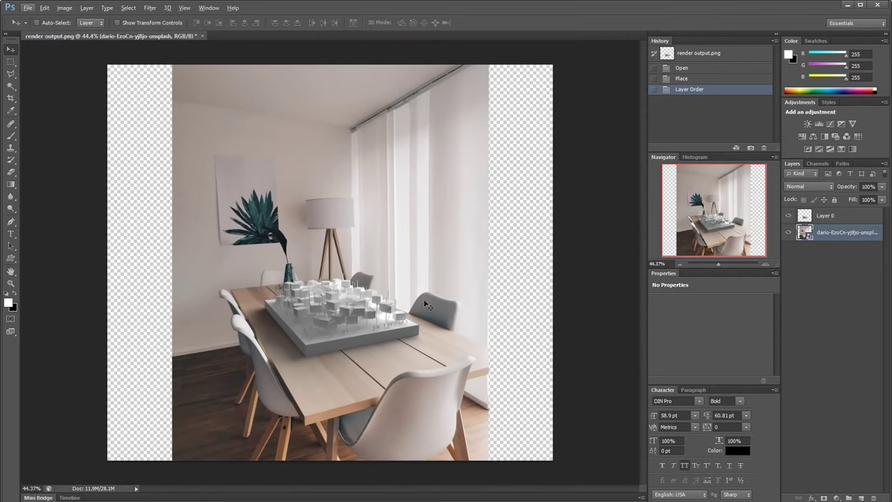
{"action": "left_click", "coordinate": [811, 235], "text": "ctrl"}
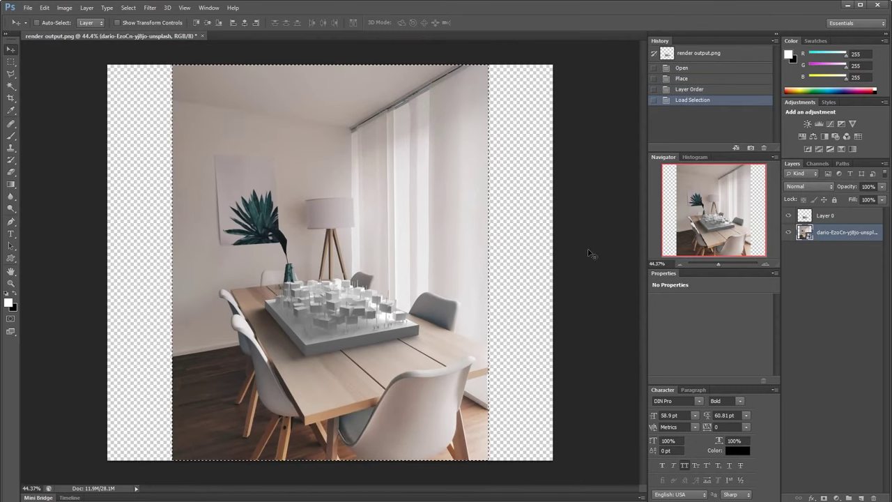
{"action": "key", "text": "c"}
{"action": "key", "text": "Return"}
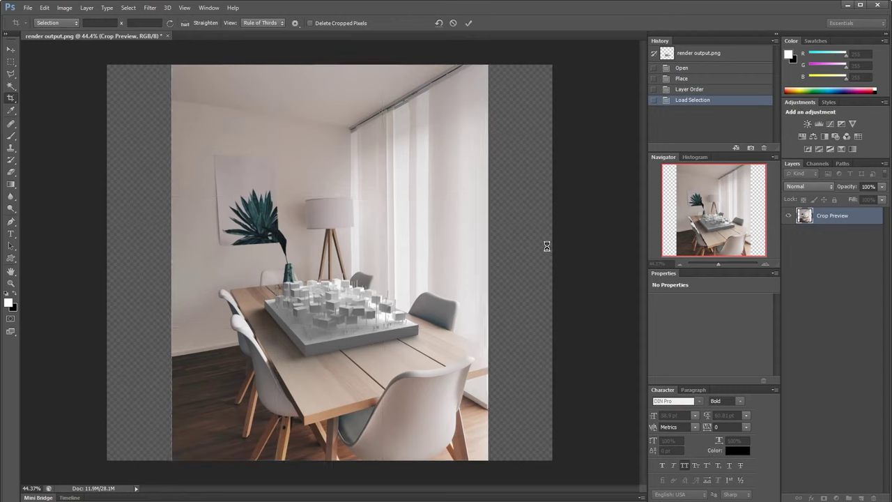
{"action": "key", "text": "v"}
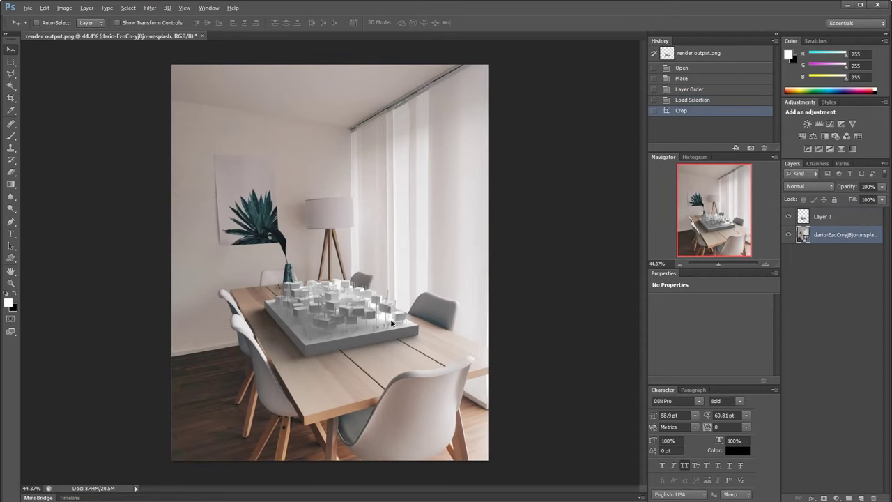
- Add a Curves adjustment layer above the render layer and clip it to the render layer only
{"action": "scroll", "coordinate": [393, 324], "scroll_direction": "up", "scroll_amount": 5, "text": "alt"}
{"action": "scroll", "coordinate": [407, 322], "scroll_direction": "down", "scroll_amount": 3, "text": "alt"}
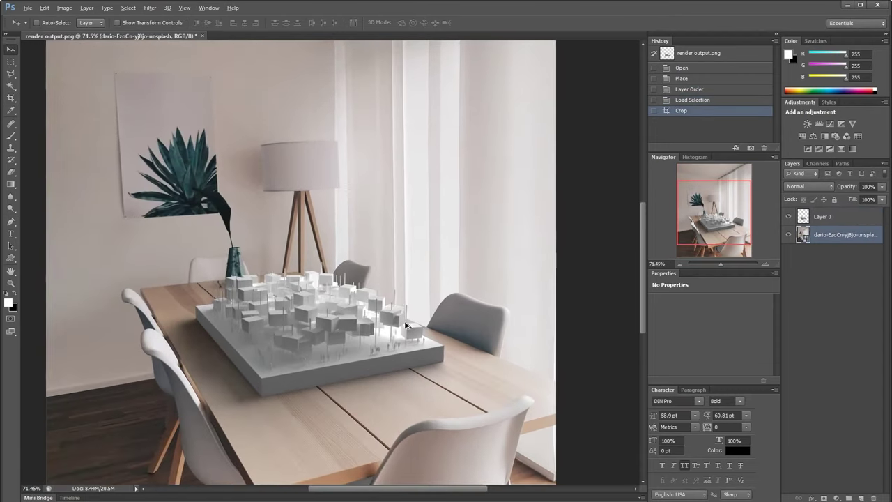
{"action": "scroll", "coordinate": [300, 285], "scroll_direction": "down", "scroll_amount": 4, "text": "alt"}
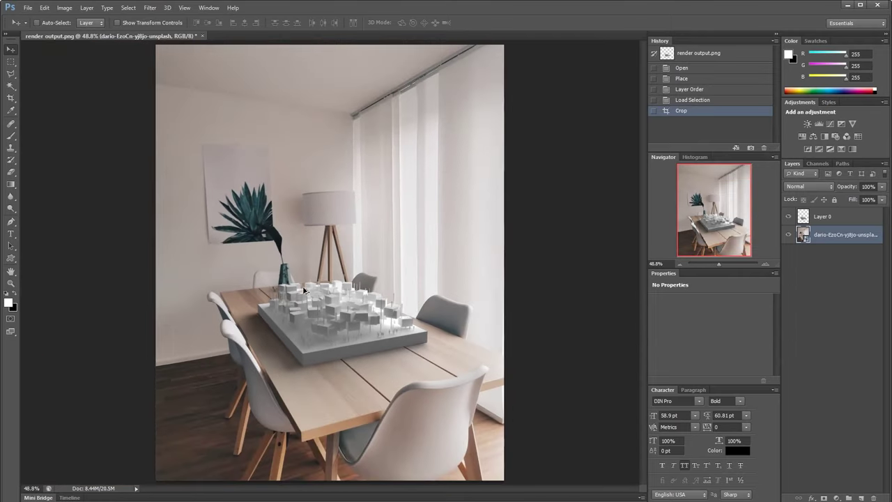
{"action": "scroll", "coordinate": [280, 329], "scroll_direction": "up", "scroll_amount": 2, "text": "alt"}
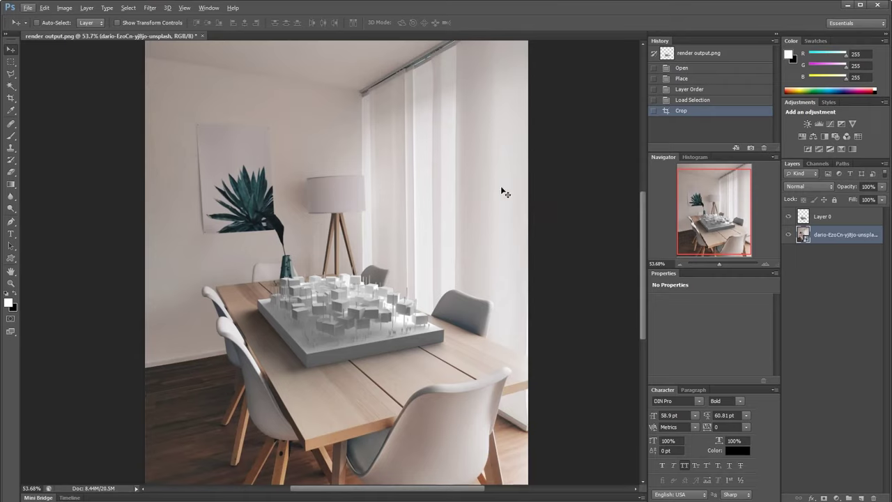
{"action": "left_click", "coordinate": [856, 220]}
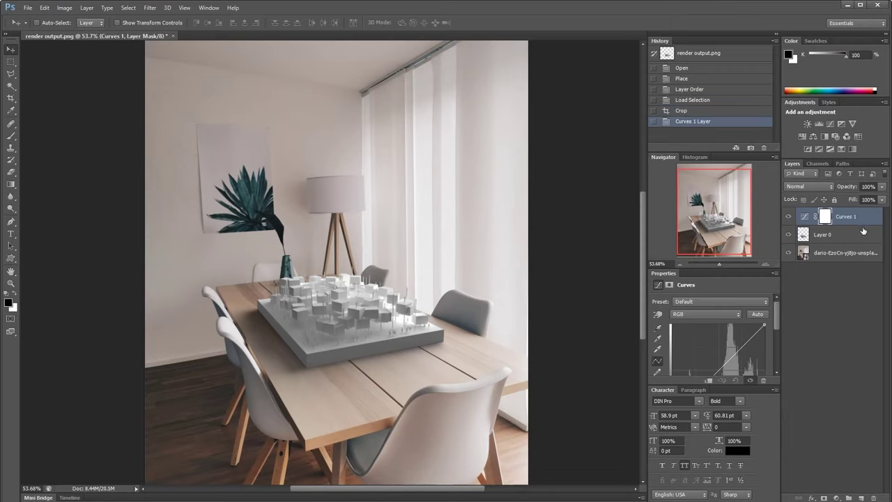
{"action": "left_click", "coordinate": [863, 224], "text": "alt"}
- Enlarge the Curves properties and brighten the render by raising a curve point at input 35 to output 52
{"action": "left_click", "coordinate": [812, 216]}
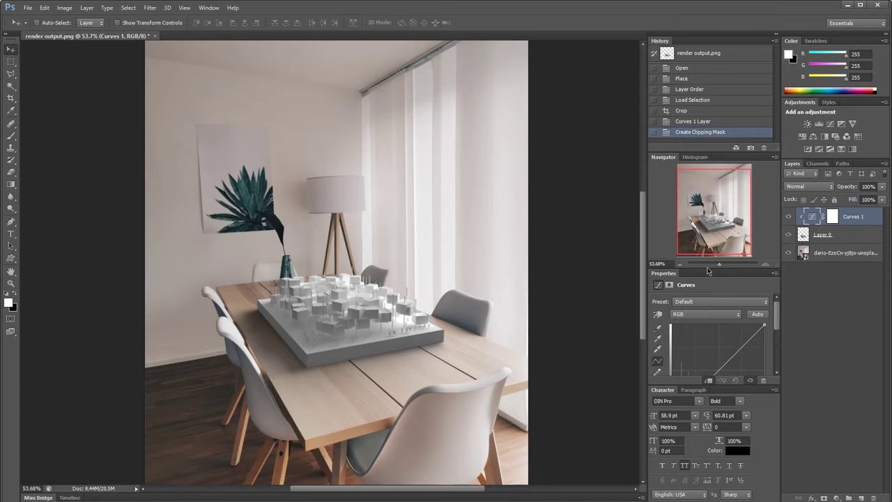
{"action": "left_click_drag", "start_coordinate": [707, 271], "coordinate": [716, 203]}
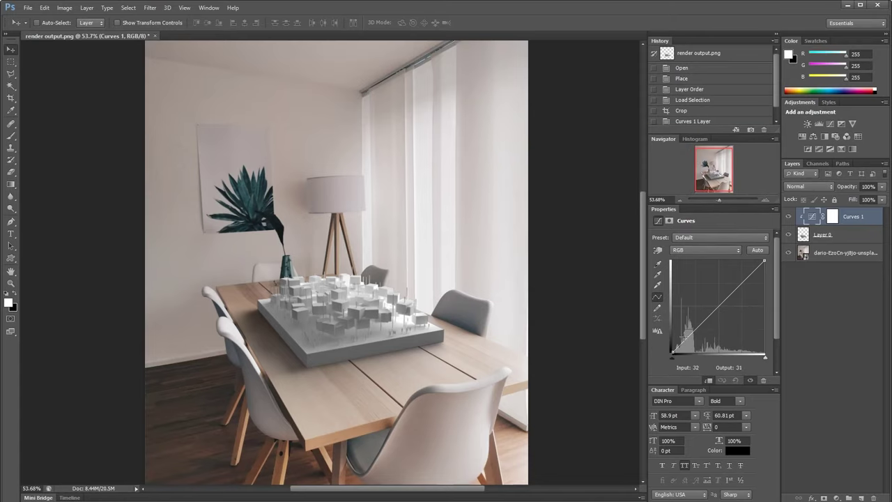
{"action": "left_click_drag", "start_coordinate": [683, 341], "coordinate": [685, 332]}
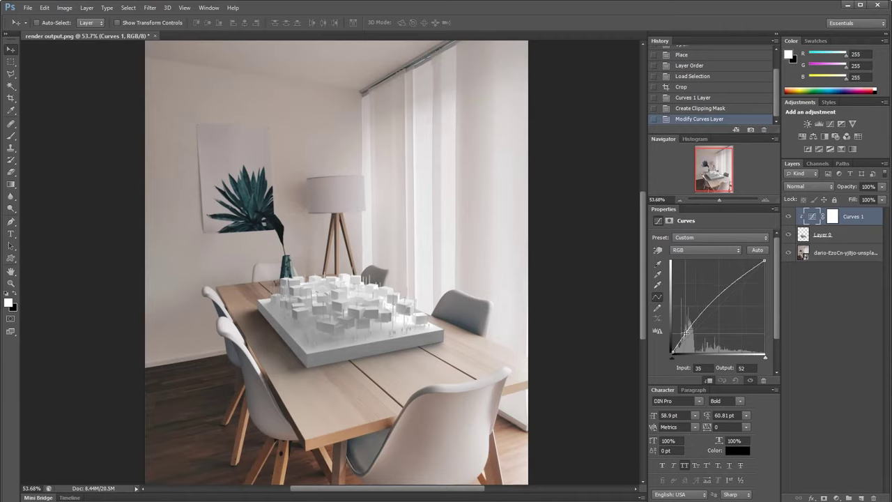
- Add an RGB curve point at input 189, output 204, and slightly raise the midtones of the red channel curve
{"action": "left_click", "coordinate": [741, 281]}
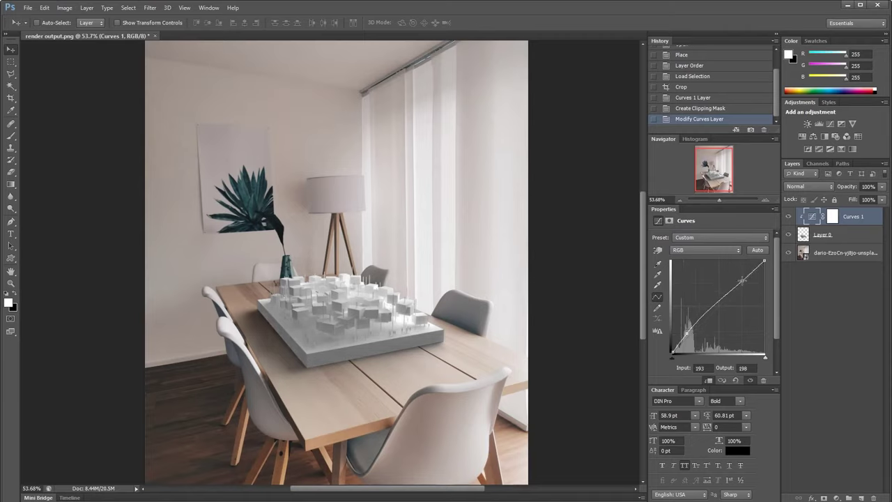
{"action": "left_click_drag", "start_coordinate": [742, 281], "coordinate": [740, 278]}
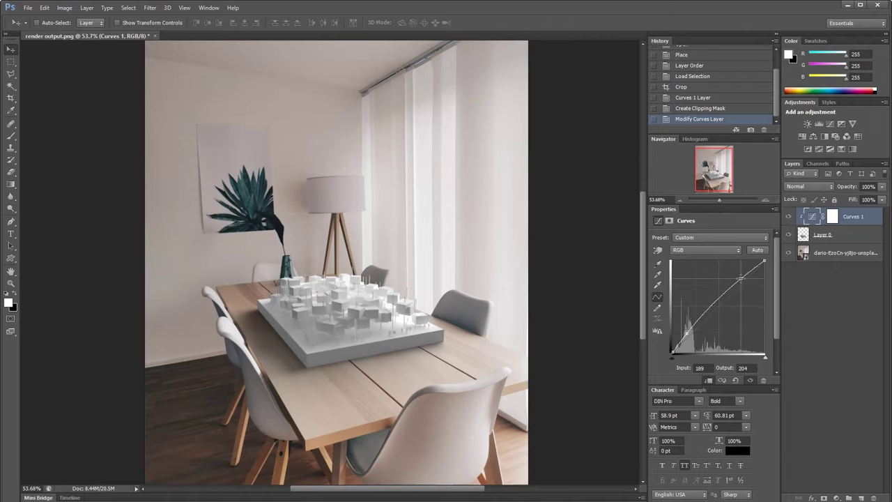
{"action": "left_click", "coordinate": [700, 250]}
{"action": "left_click", "coordinate": [693, 270]}
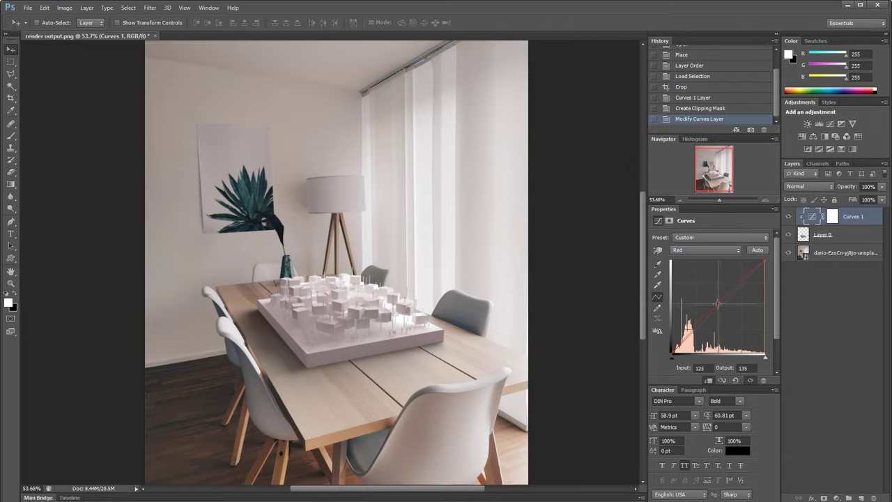
{"action": "left_click", "coordinate": [715, 305]}
{"action": "left_click_drag", "start_coordinate": [715, 305], "coordinate": [712, 304]}
- Raise the green channel's midtones with a curve point at input 132, output 139
{"action": "left_click", "coordinate": [690, 251]}
{"action": "left_click", "coordinate": [692, 273]}
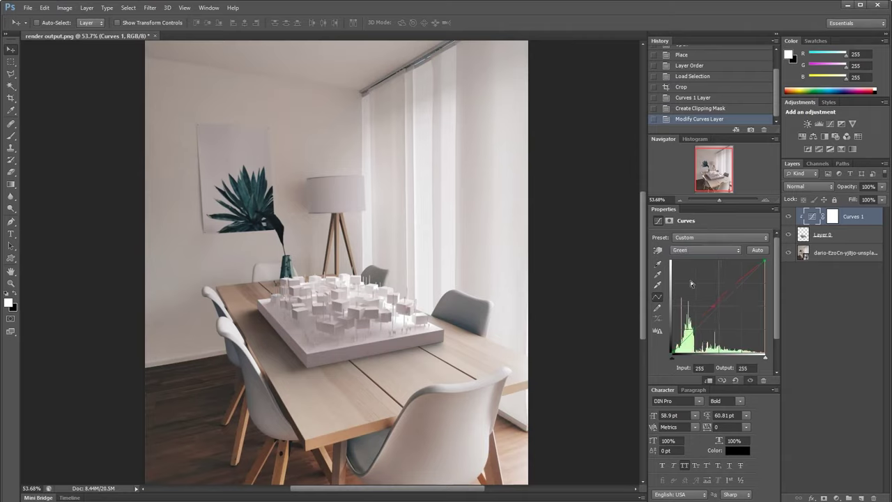
{"action": "left_click", "coordinate": [720, 303]}
{"action": "left_click_drag", "start_coordinate": [720, 303], "coordinate": [719, 302]}
{"action": "scroll", "coordinate": [415, 359], "scroll_direction": "down", "scroll_amount": 4, "text": "alt"}
{"action": "scroll", "coordinate": [411, 364], "scroll_direction": "up", "scroll_amount": 4, "text": "alt"}
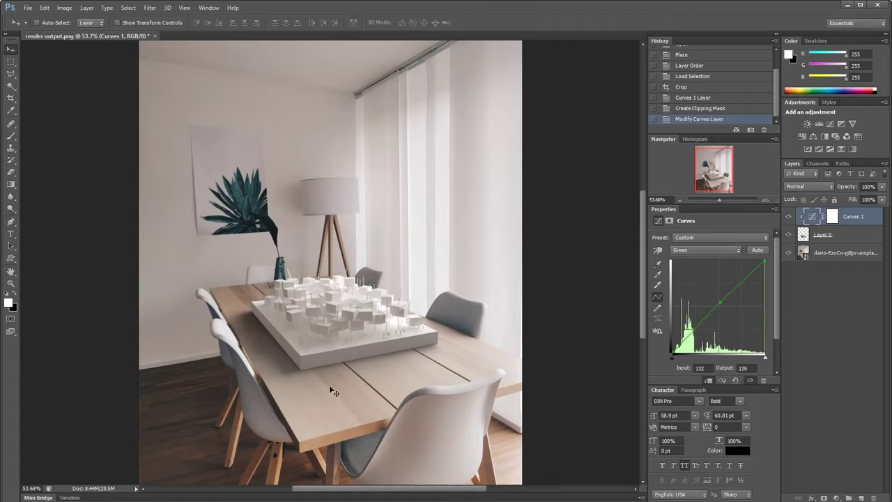
- Add a layer mask to the render layer, Layer 0, and activate the Brush tool
{"action": "left_click", "coordinate": [812, 238]}
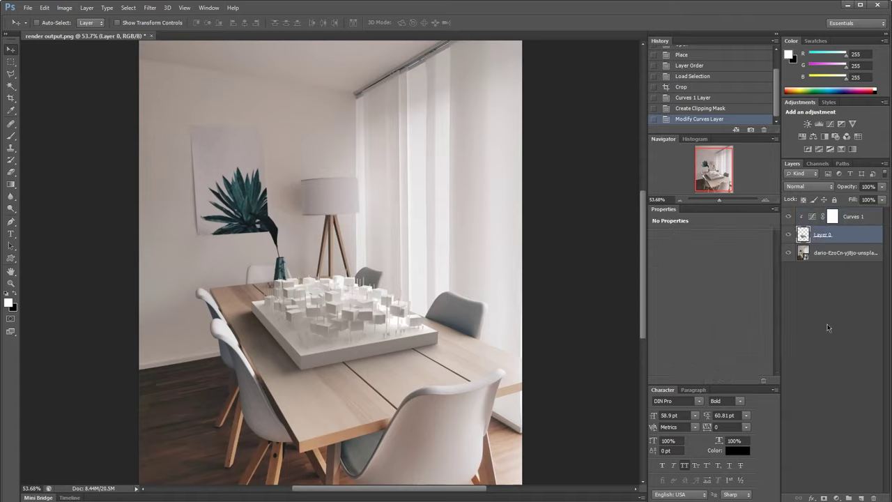
{"action": "left_click", "coordinate": [823, 498]}
{"action": "key", "text": "b"}
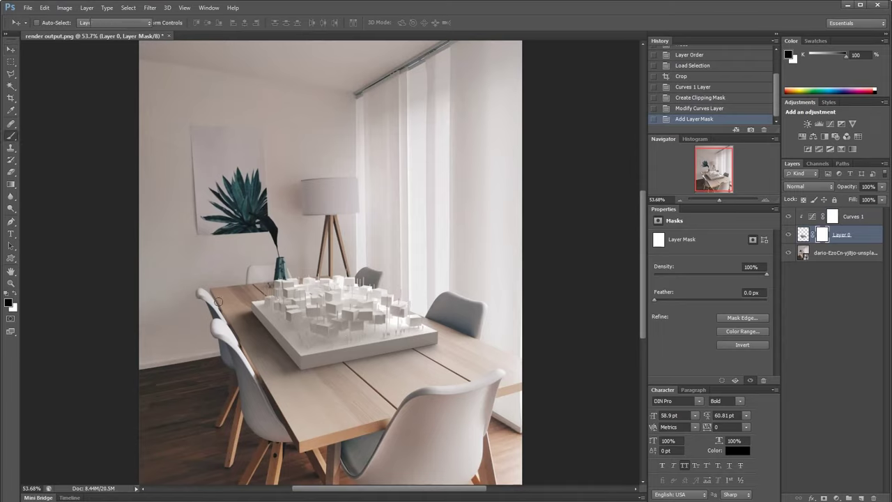
- Set a soft brush of 103 px and paint black at 30% opacity on the mask along the table's outer and front edges
{"action": "right_click_drag", "start_coordinate": [278, 344], "coordinate": [274, 347], "text": "alt"}
{"action": "right_click_drag", "start_coordinate": [266, 290], "coordinate": [285, 271], "text": "alt"}
{"action": "right_click_drag", "start_coordinate": [293, 368], "coordinate": [294, 194], "text": "alt"}
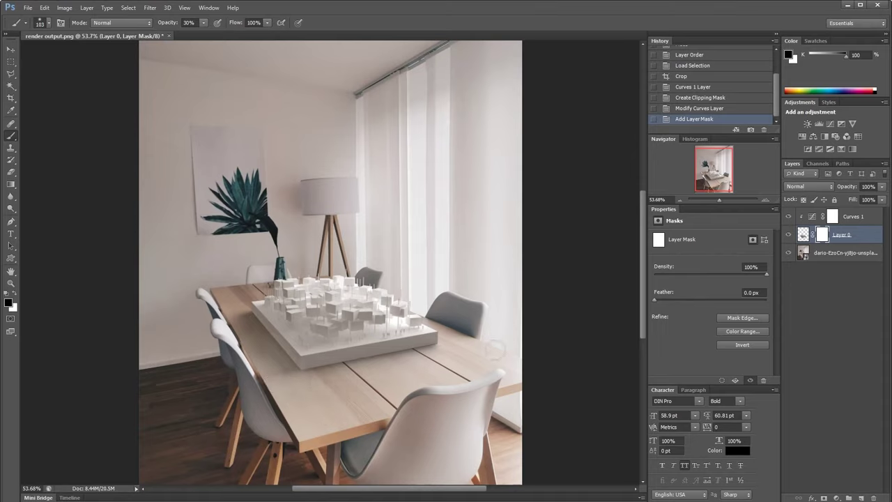
{"action": "left_click_drag", "start_coordinate": [496, 349], "coordinate": [299, 436]}
{"action": "key", "text": "v"}
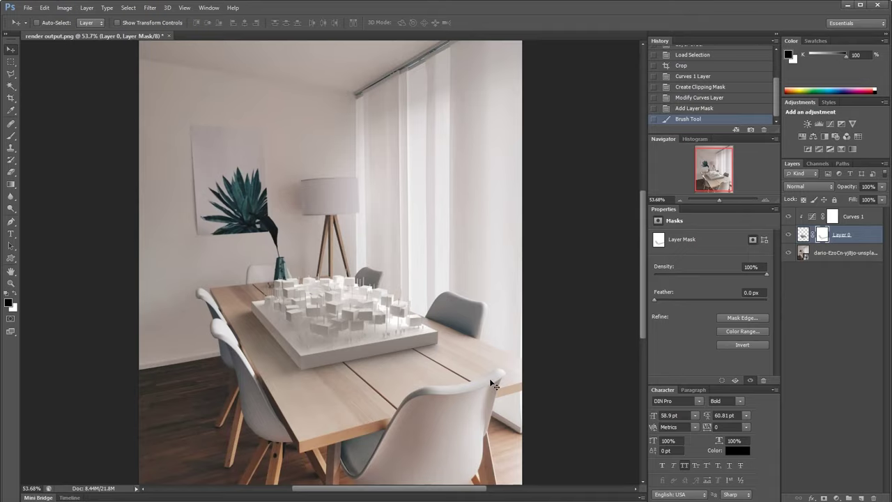
{"action": "scroll", "coordinate": [329, 298], "scroll_direction": "down", "scroll_amount": 5, "text": "alt"}
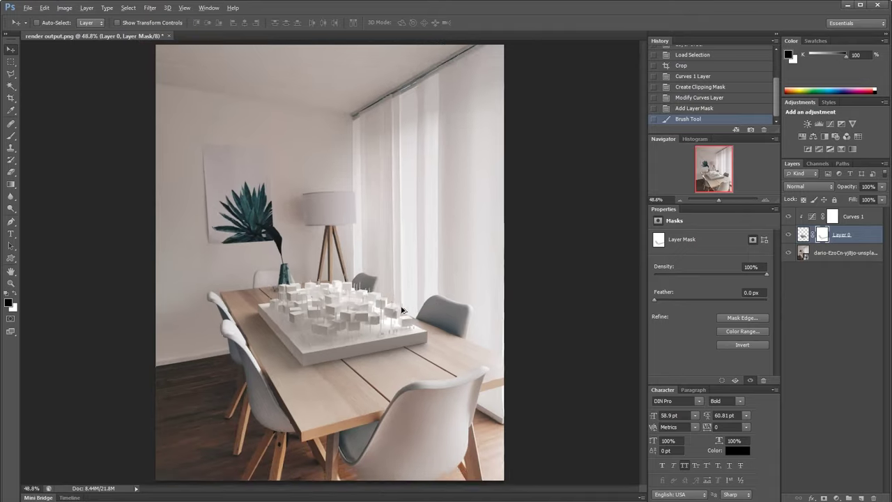
{"action": "scroll", "coordinate": [348, 331], "scroll_direction": "up", "scroll_amount": 7, "text": "alt"}
{"action": "scroll", "coordinate": [349, 350], "scroll_direction": "down", "scroll_amount": 2, "text": "alt"}
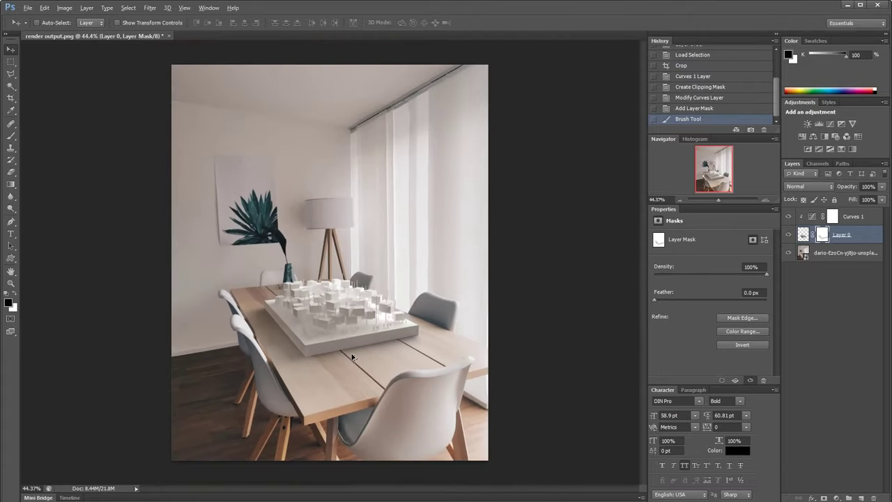
{"action": "scroll", "coordinate": [354, 355], "scroll_direction": "up", "scroll_amount": 1, "text": "alt"}
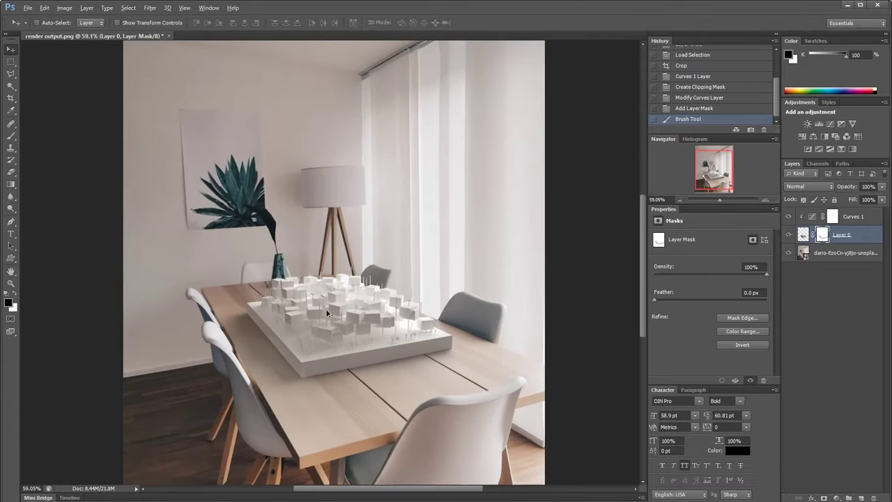
{"action": "scroll", "coordinate": [335, 301], "scroll_direction": "down", "scroll_amount": 2, "text": "alt"}
{"action": "scroll", "coordinate": [335, 301], "scroll_direction": "up", "scroll_amount": 1, "text": "alt"}
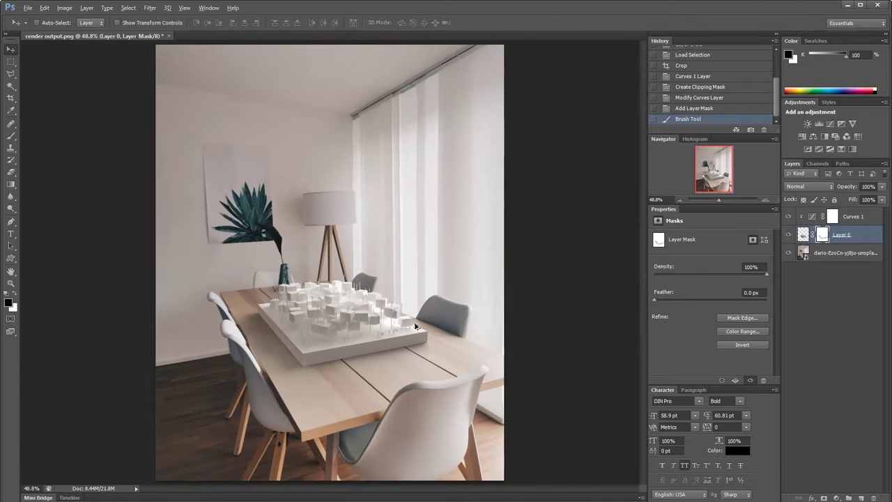